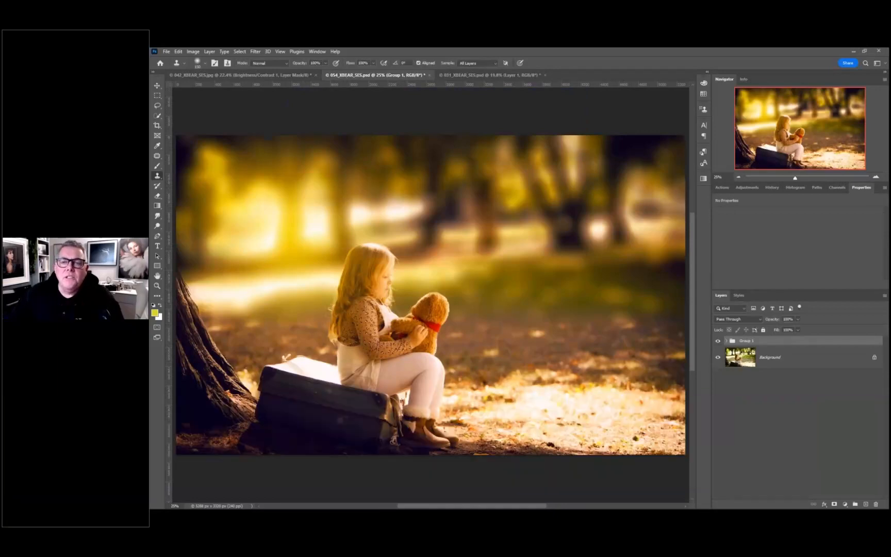
- Compare both edited photos with their originals by hiding and showing the adjustment group and, in the 042 photo, the retouching layers
click(716, 344)
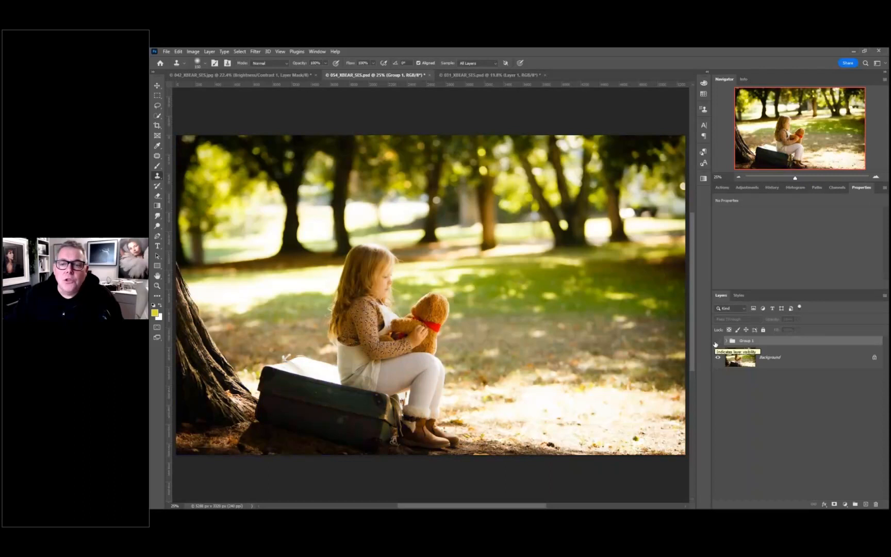
click(717, 342)
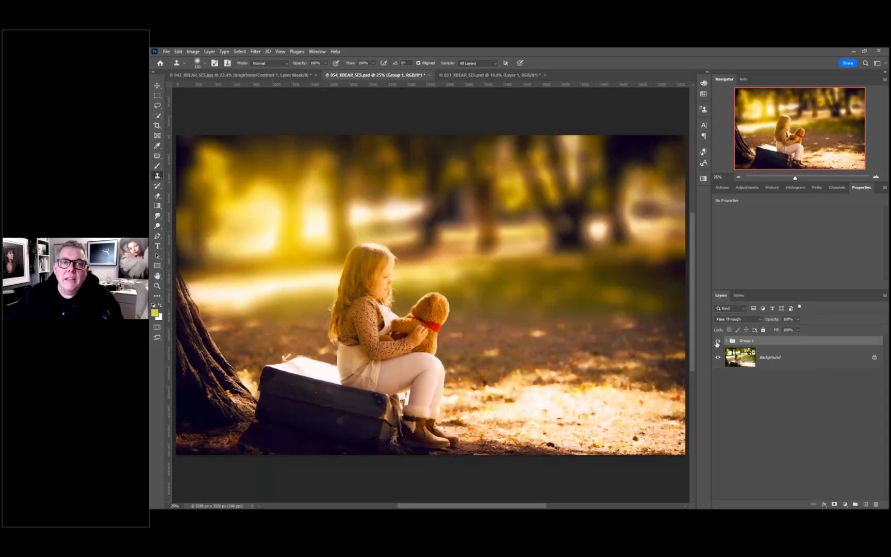
click(275, 76)
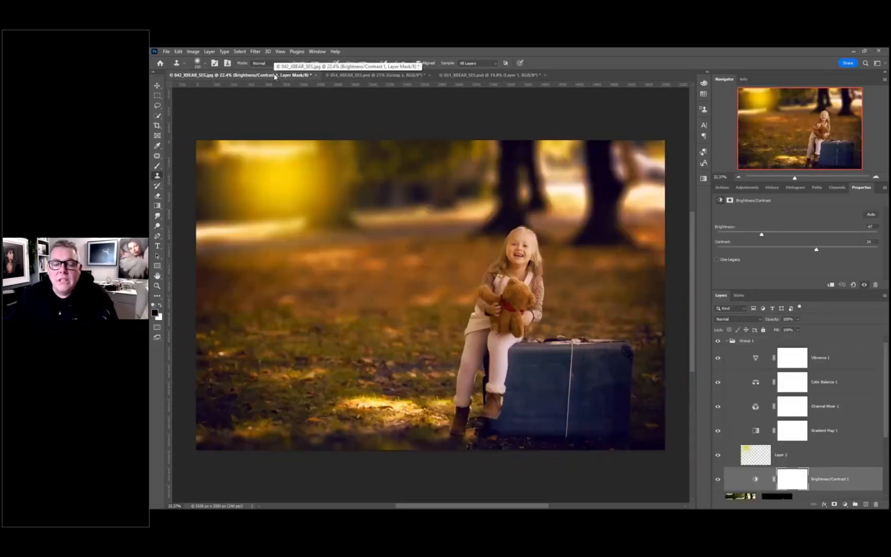
click(728, 342)
click(718, 341)
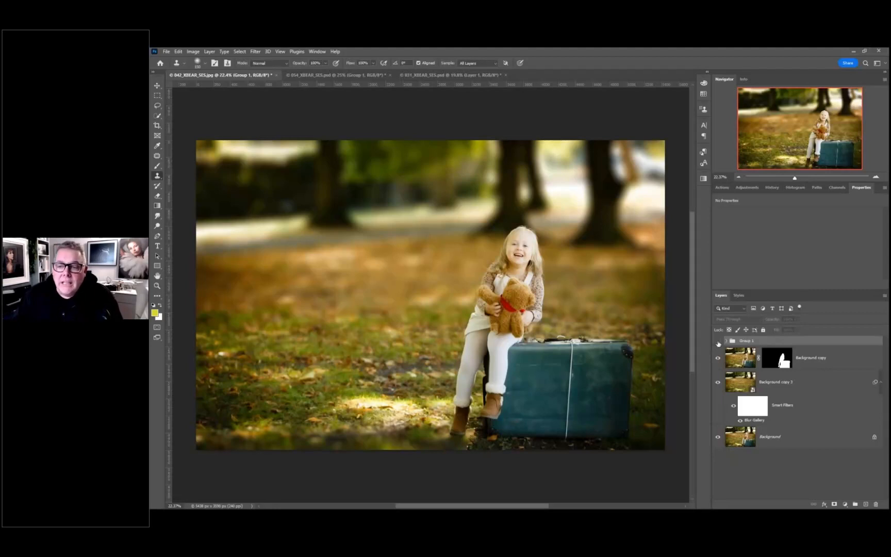
drag(719, 361, 712, 390)
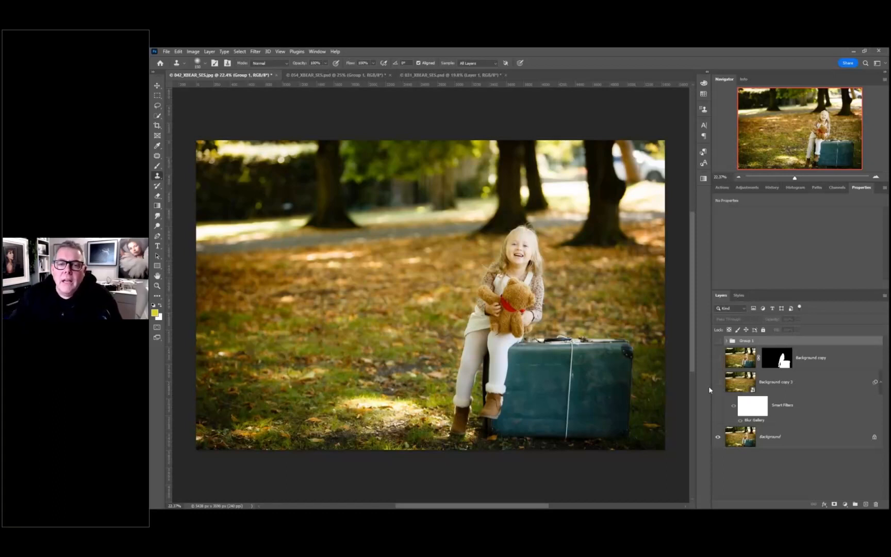
click(718, 341)
click(717, 357)
click(714, 383)
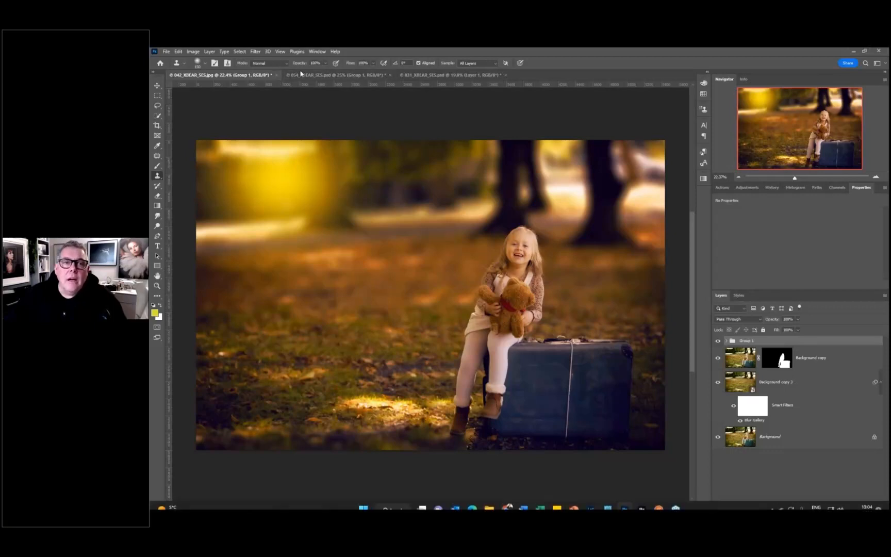
- Close the 042_XBEAR_SES document, saving it in Photoshop format with Maximize Compatibility enabled
click(277, 76)
click(484, 220)
click(571, 402)
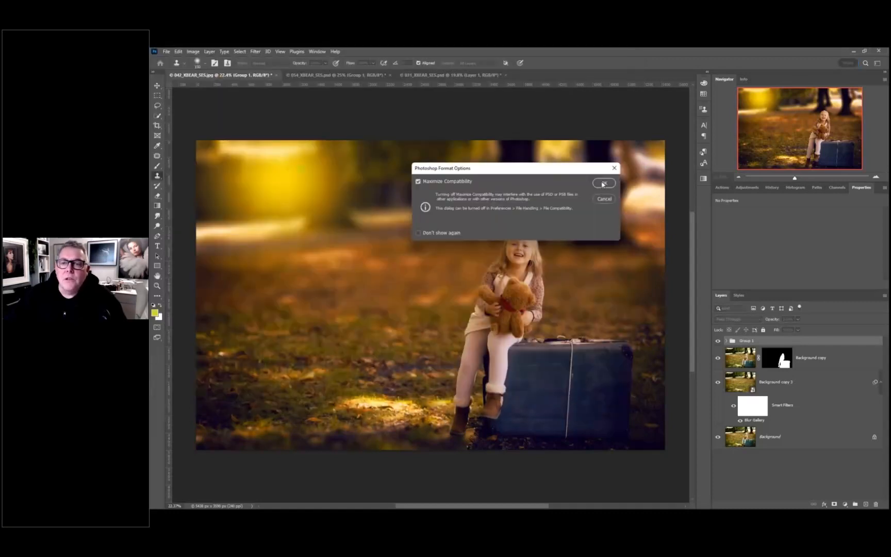
click(603, 184)
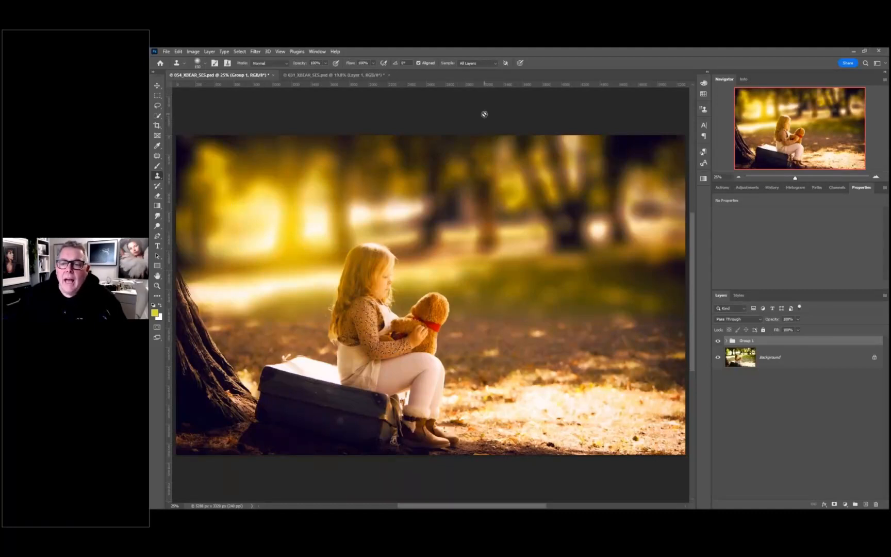
- Switch to Adobe Bridge and open 054_XBEAR_SES.jpg from the Bear Location session folder in Photoshop
mouse_move(552, 505)
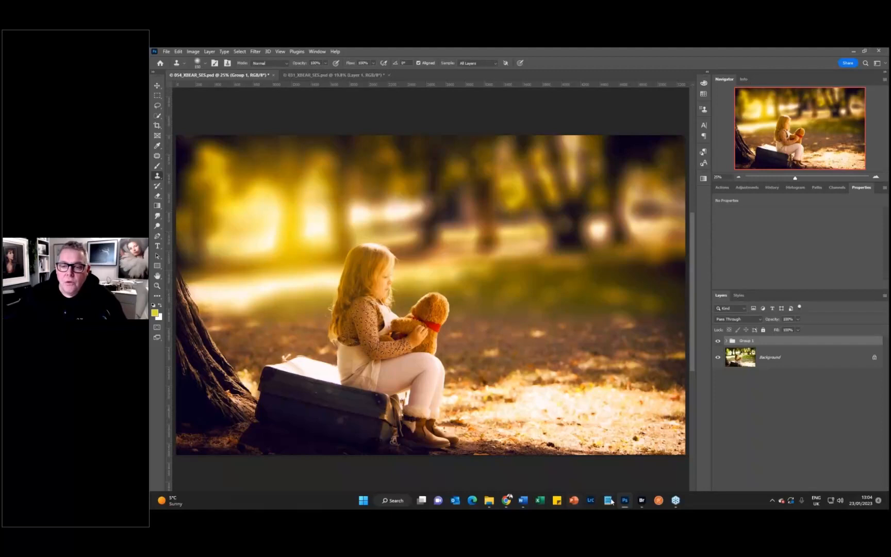
click(641, 501)
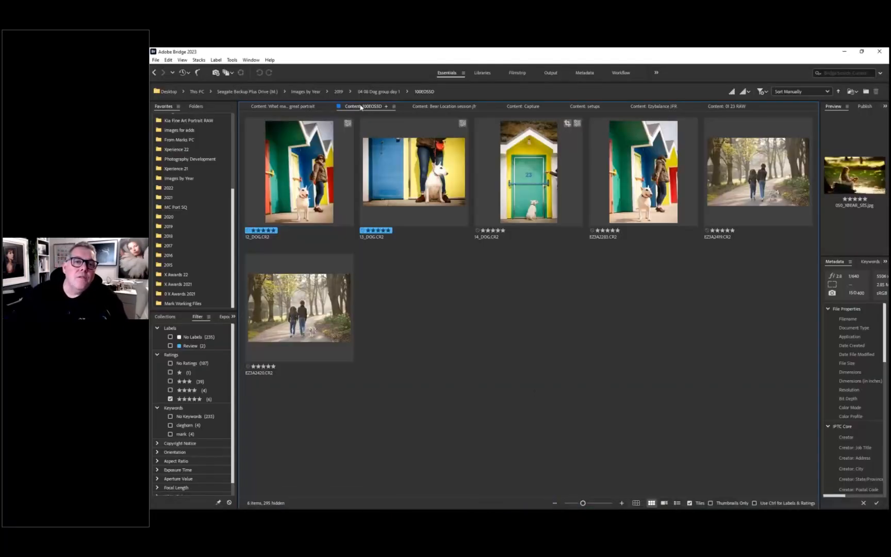
click(417, 109)
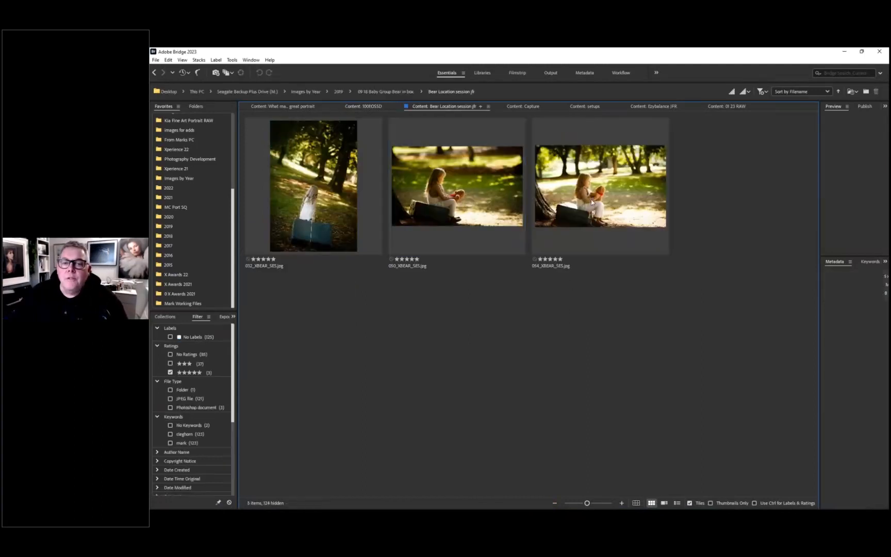
double_click(592, 202)
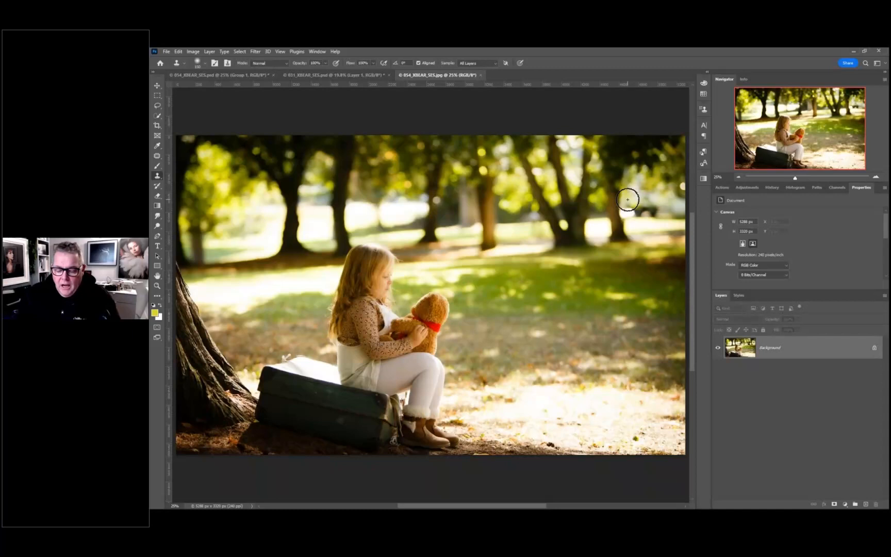
- Duplicate the background layer and set up a Tilt-Shift blur of about 128 px centred on the girl's lower legs
key(ctrl+j)
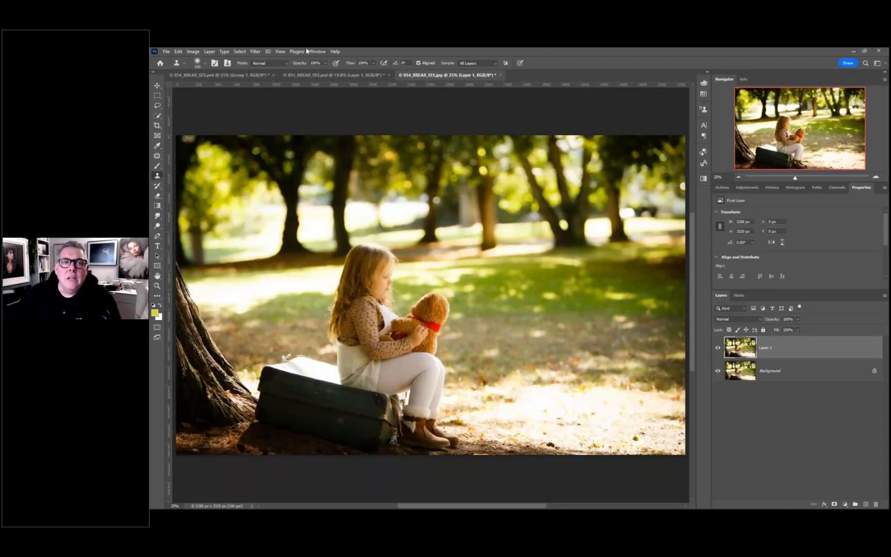
click(253, 53)
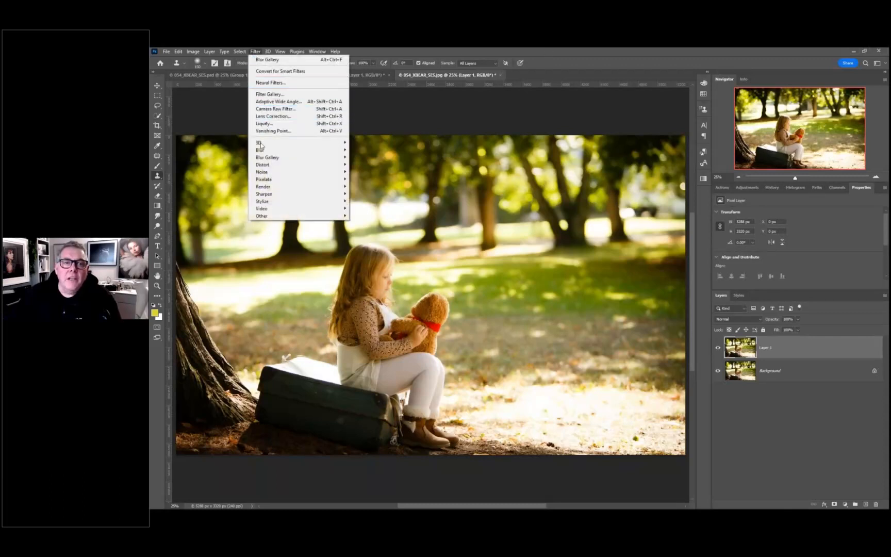
mouse_move(260, 158)
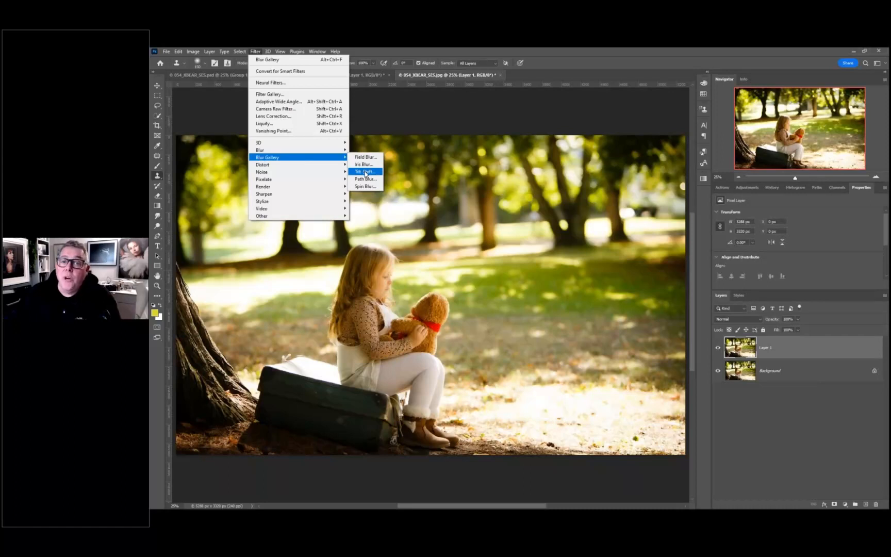
click(365, 172)
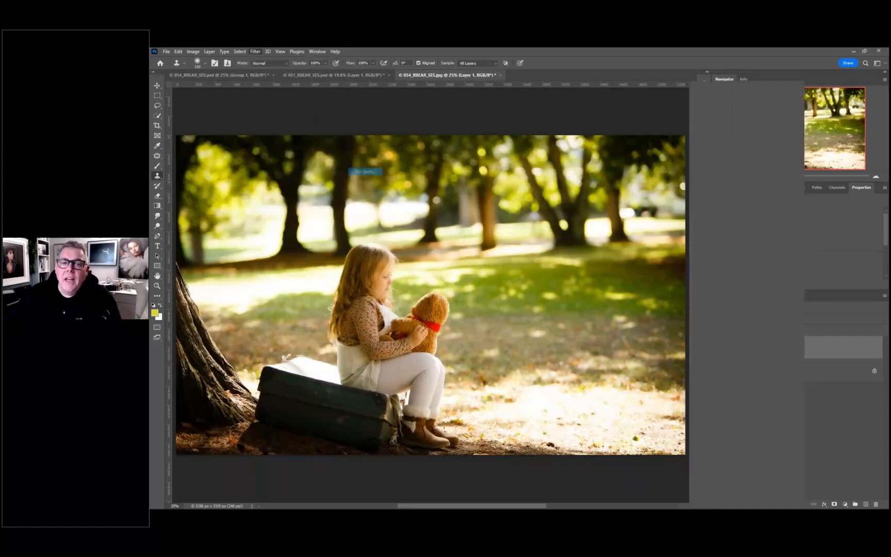
drag(478, 295, 472, 394)
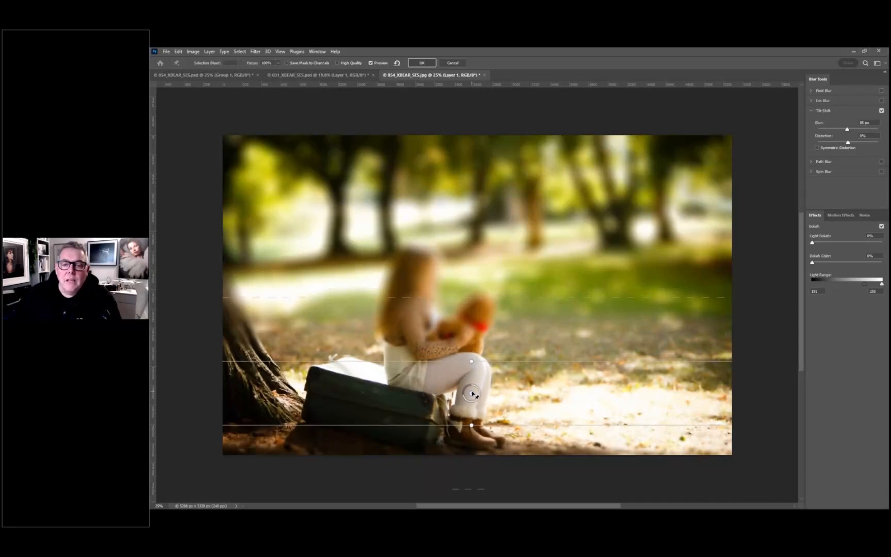
drag(465, 394, 465, 396)
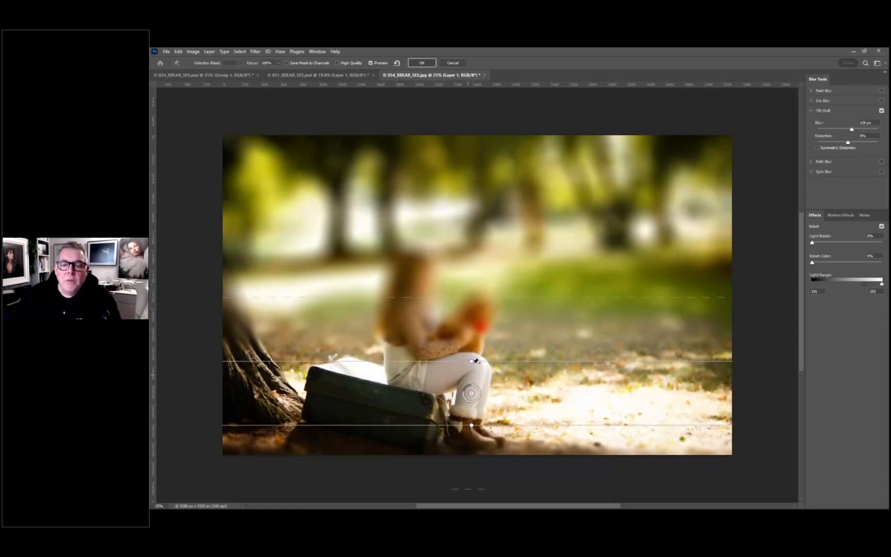
- Lower the upper fade and focus lines of the Tilt-Shift towards the girl's knees and apply the blur
mouse_move(480, 301)
mouse_down()
mouse_move(477, 276)
mouse_move(467, 324)
mouse_move(474, 268)
mouse_move(474, 318)
mouse_up()
drag(474, 361, 472, 374)
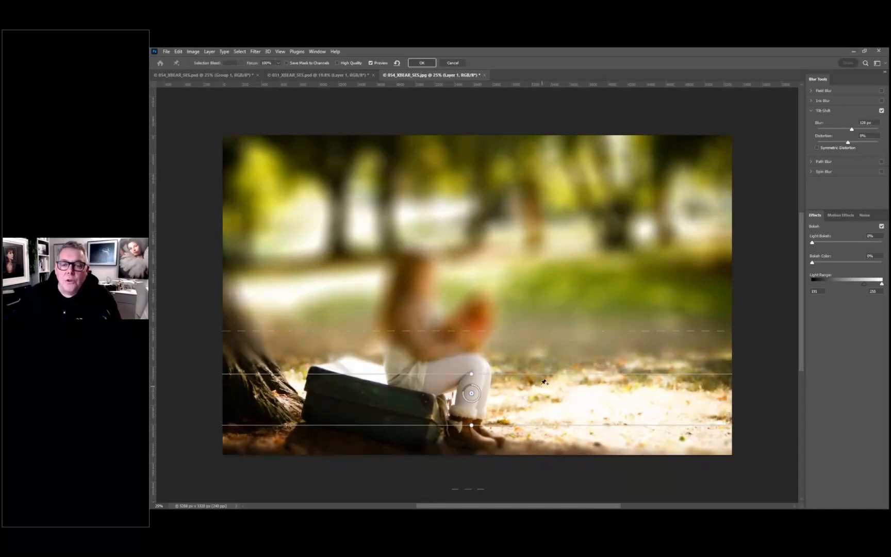
click(423, 65)
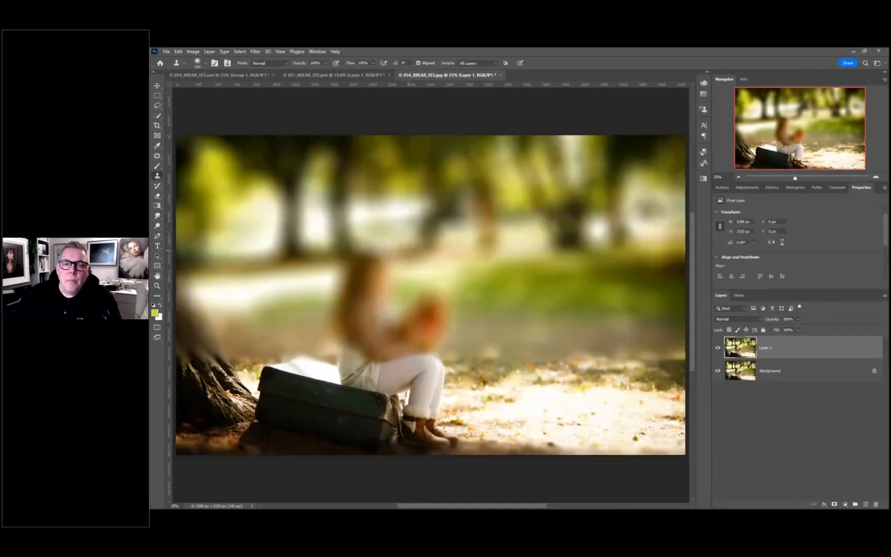
- Add a layer mask to the blurred layer and paint black over the girl and teddy bear to reveal them sharp
click(834, 504)
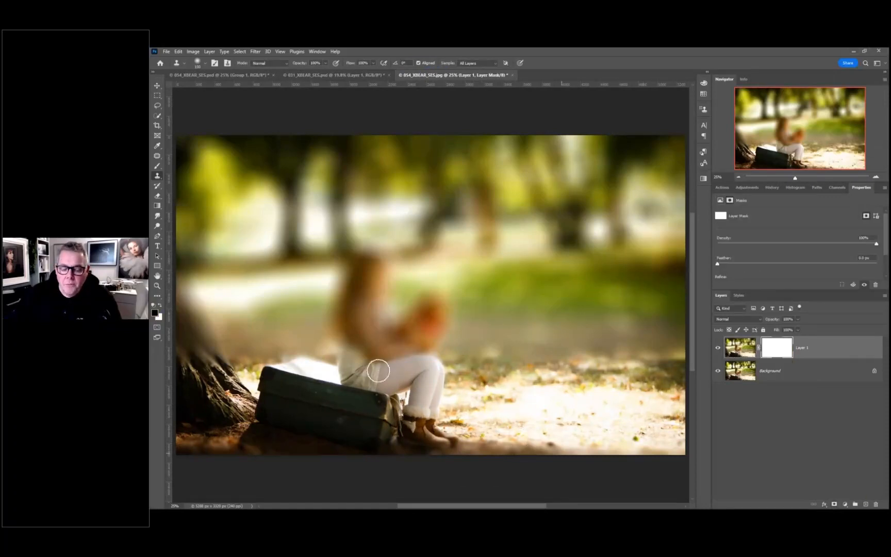
key(b)
key(x)
key(x)
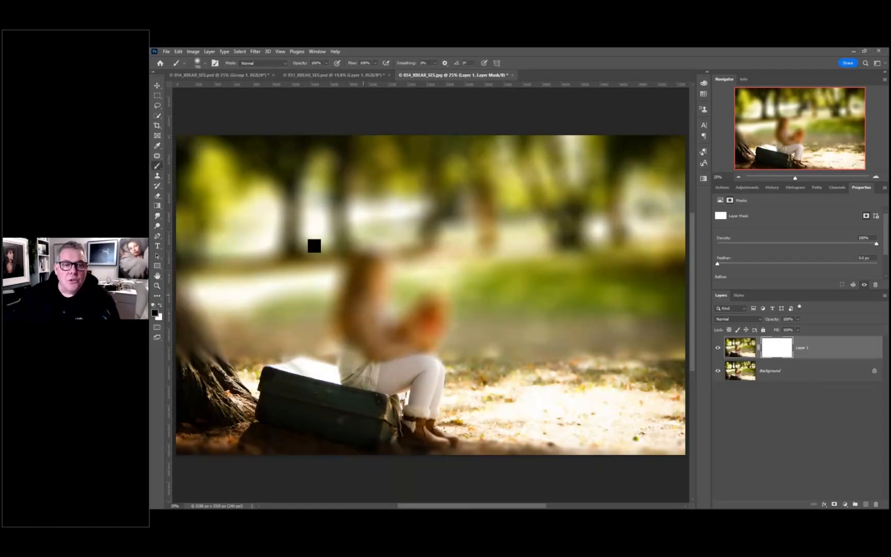
mouse_move(370, 268)
mouse_down()
mouse_move(371, 336)
mouse_move(371, 296)
mouse_move(385, 267)
mouse_up()
mouse_move(382, 268)
mouse_down()
mouse_move(358, 323)
mouse_move(360, 302)
mouse_move(362, 358)
mouse_move(433, 318)
mouse_move(342, 334)
mouse_move(369, 265)
mouse_move(374, 315)
mouse_move(417, 365)
mouse_move(424, 427)
mouse_move(368, 374)
mouse_up()
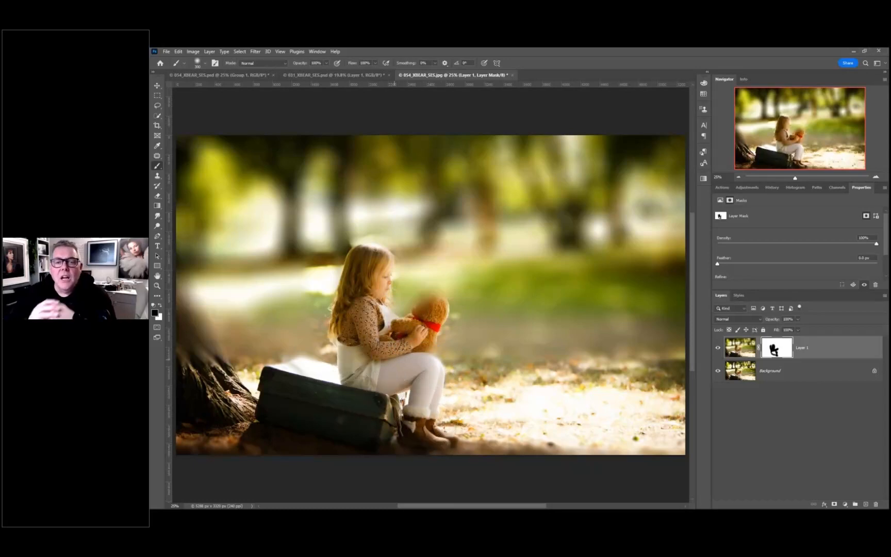
key(x)
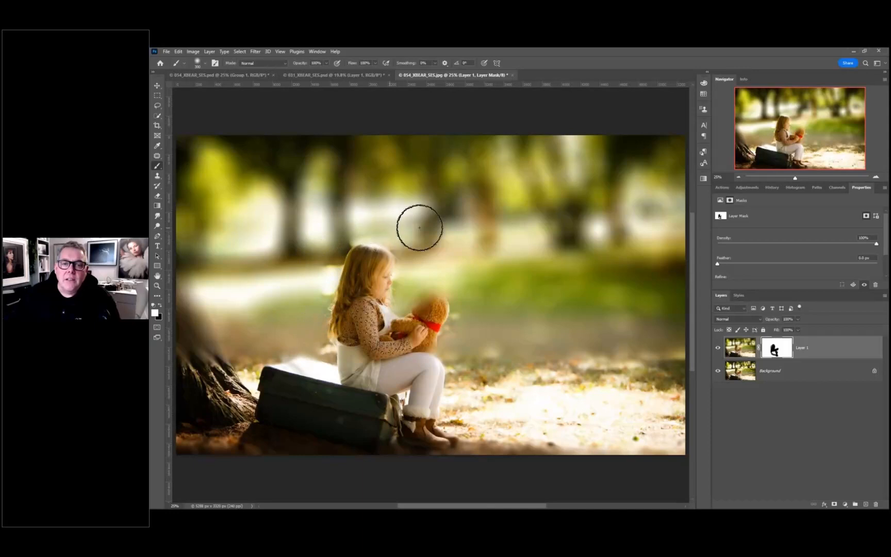
key(x)
mouse_move(428, 301)
mouse_down()
mouse_move(443, 309)
mouse_move(435, 318)
mouse_up()
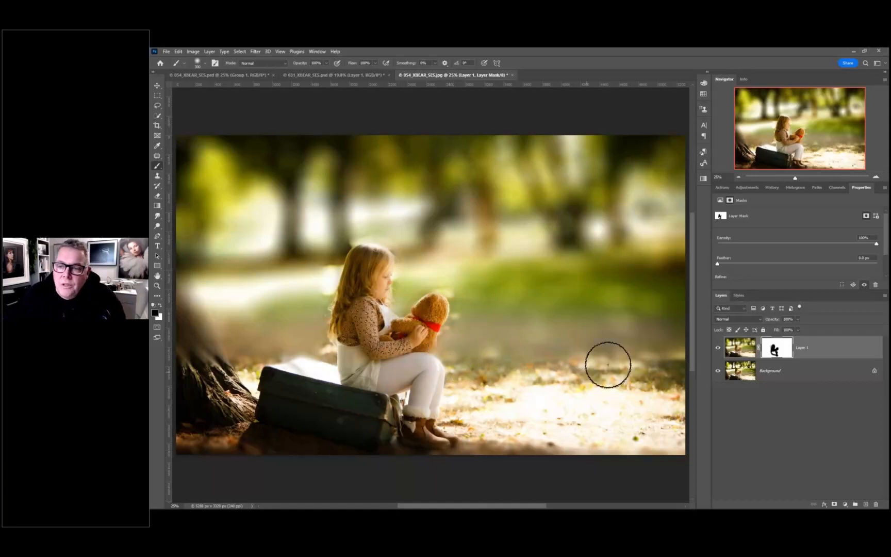
- Delete the blurred, masked copy of the background layer
drag(822, 353, 876, 504)
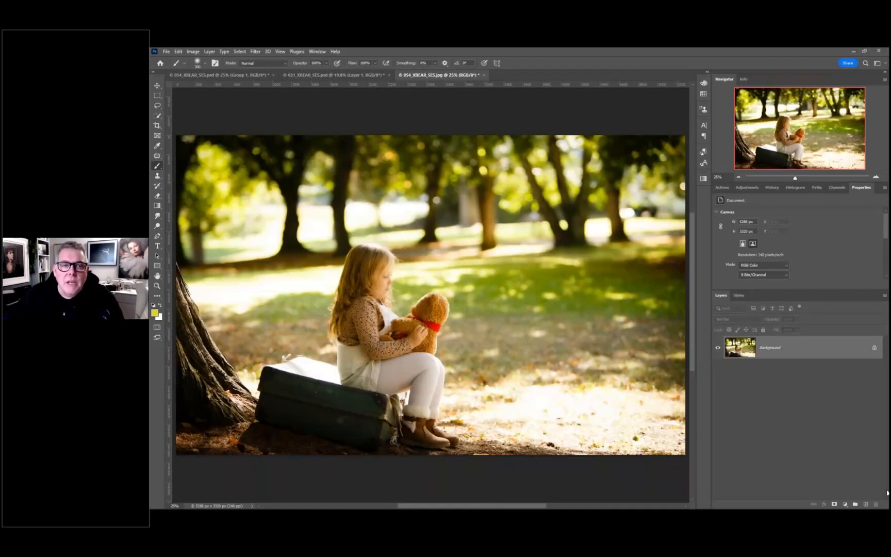
- Select the girl and teddy bear on the background layer with Select Subject
click(158, 118)
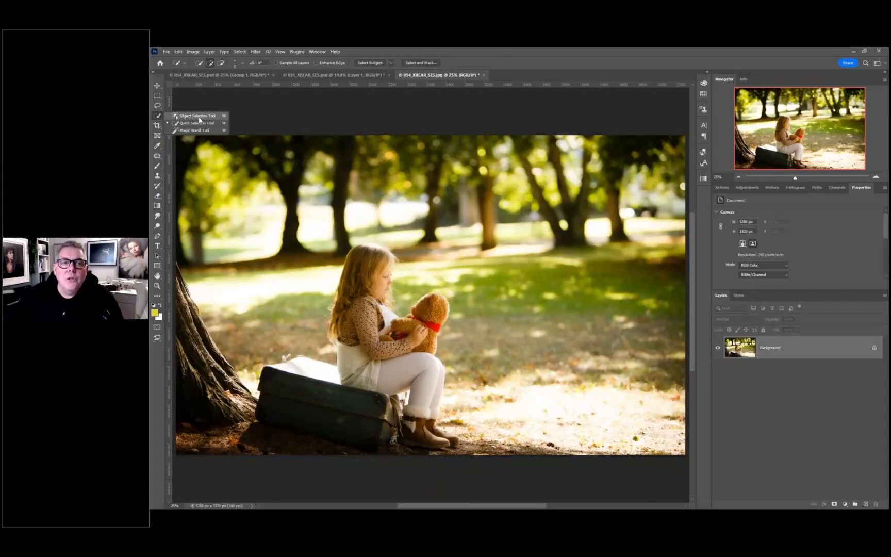
click(367, 62)
click(366, 63)
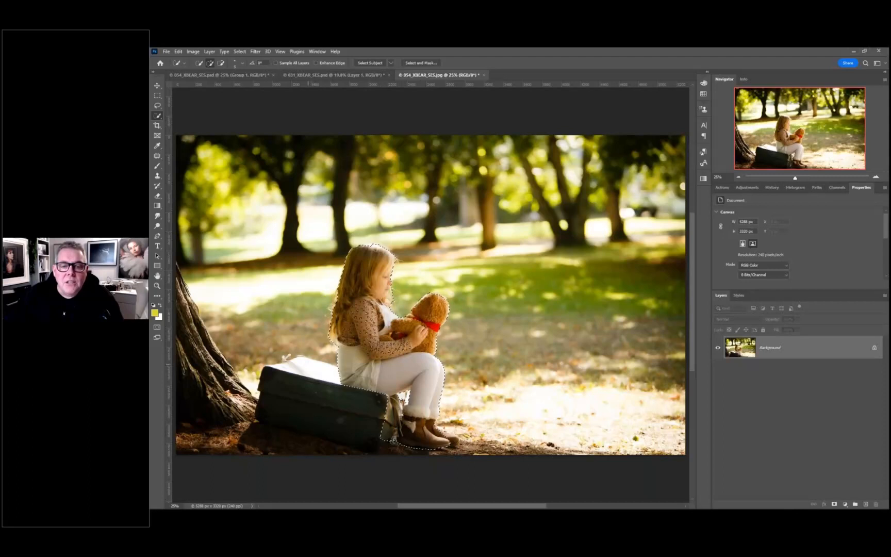
- Add the suitcase and its bright top to the selection with the Quick Selection tool
click(158, 118)
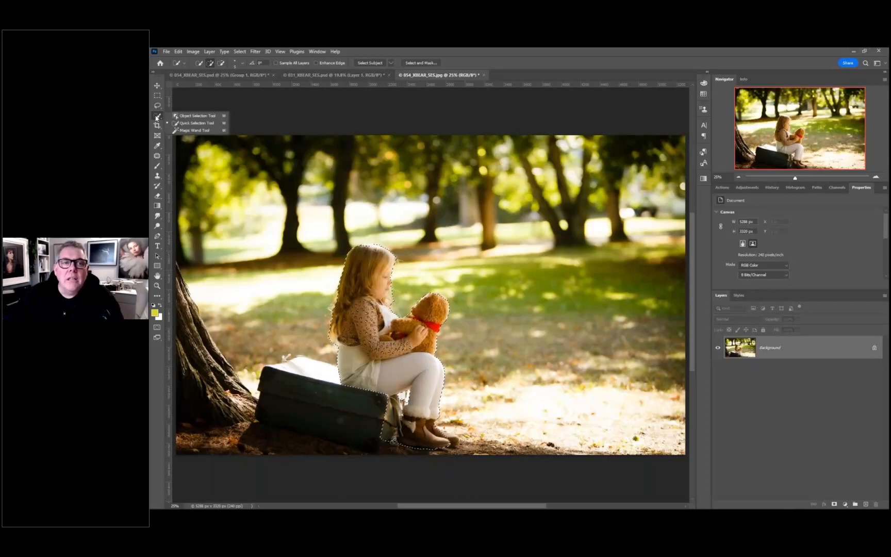
click(183, 124)
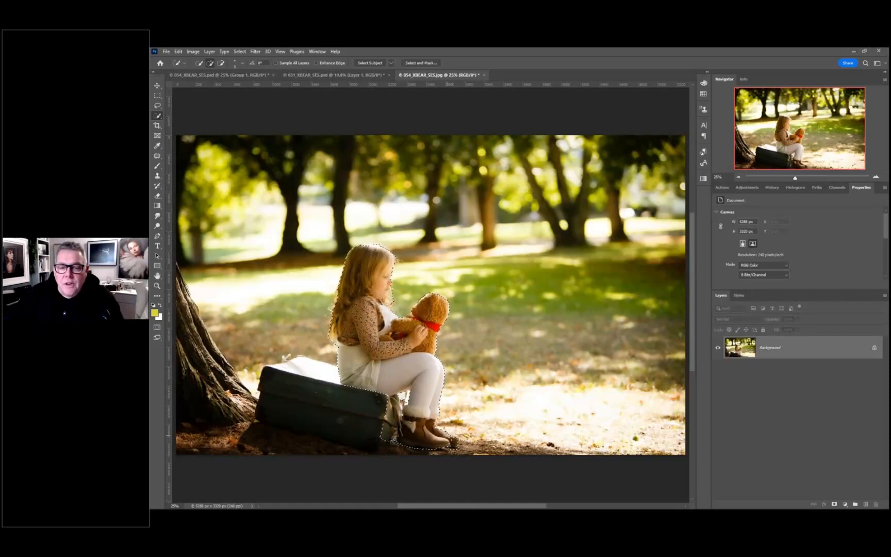
drag(388, 437, 344, 420)
drag(305, 369, 301, 367)
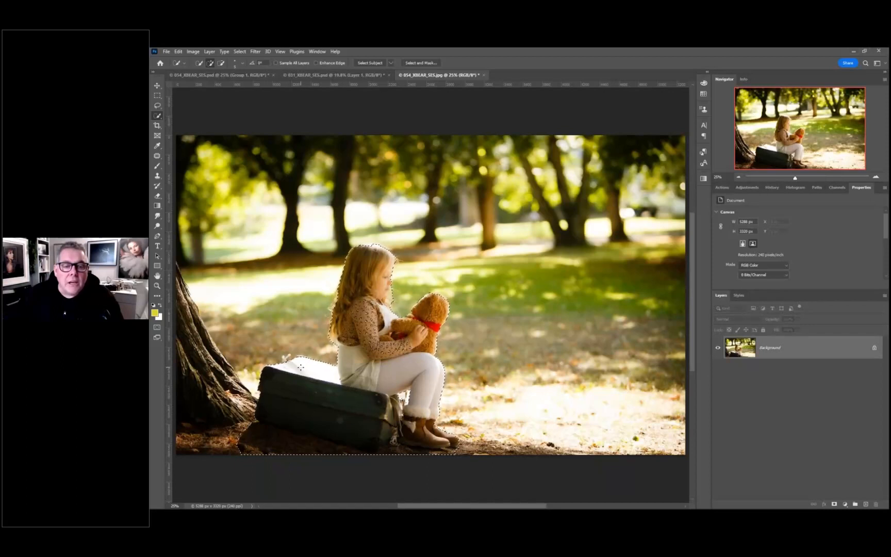
- Try to subtract the ground beneath the suitcase from the selection with the Magic Wand, and undo the attempt
click(157, 117)
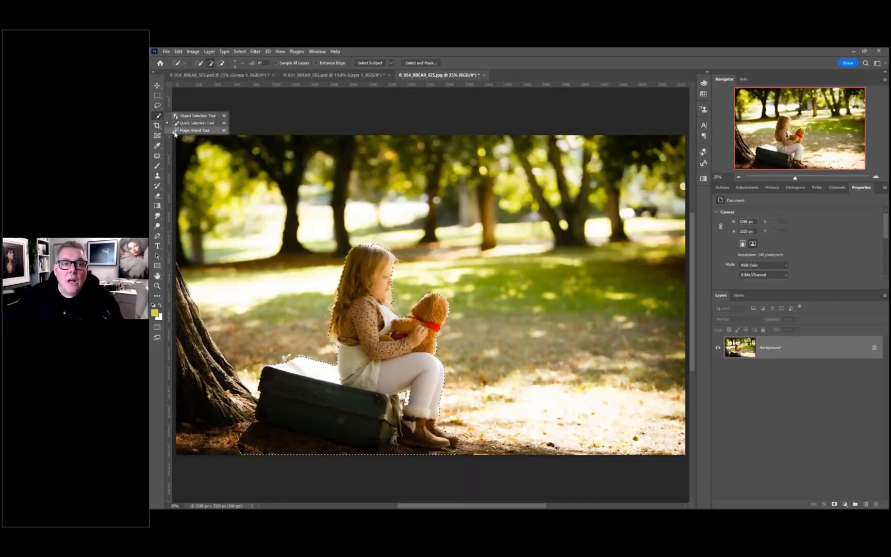
click(176, 131)
alt+click(265, 451)
key(ctrl+z)
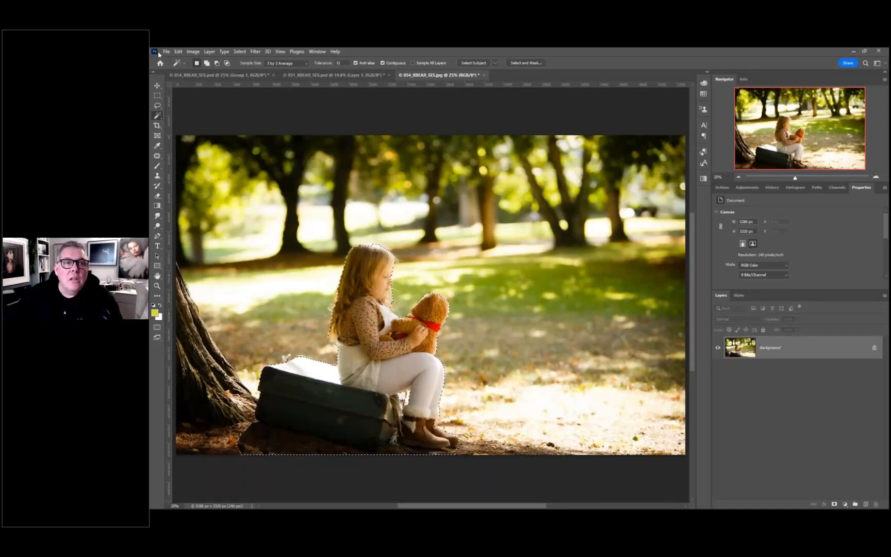
- Subtract the strip of ground beneath the suitcase and boots from the selection with the Lasso tool, following the suitcase's lower edge
click(157, 106)
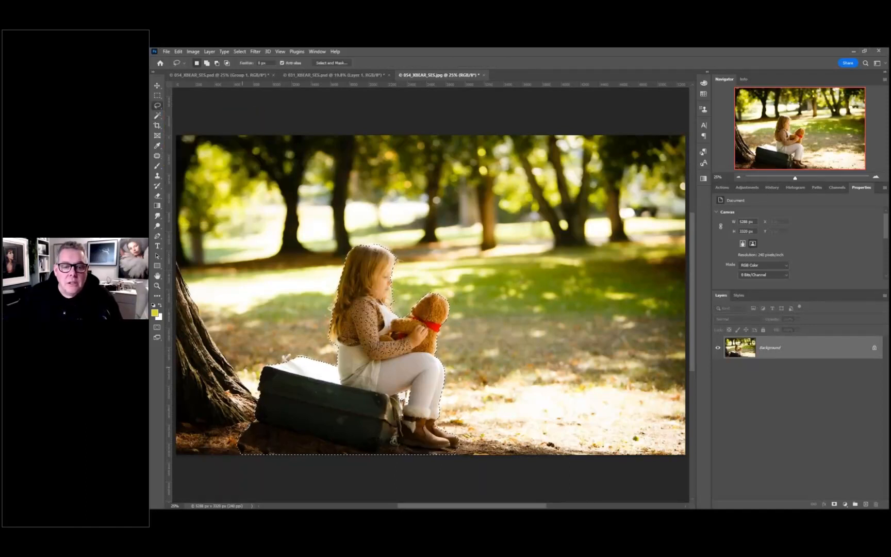
drag(260, 427, 367, 445)
mouse_move(458, 453)
mouse_down()
mouse_move(430, 465)
mouse_move(222, 458)
mouse_move(219, 439)
mouse_up()
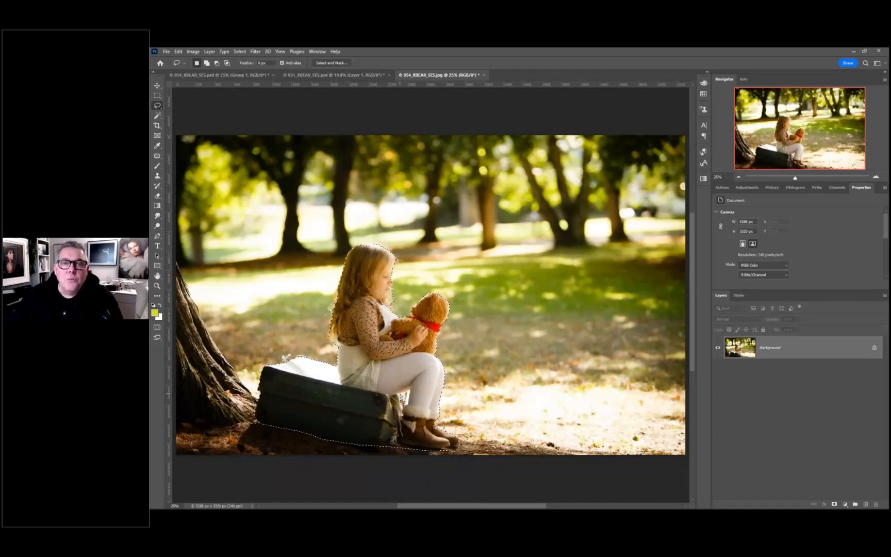
- Refine the selection's edge along the back of the girl's hair with the Refine Edge Brush in Select and Mask
click(333, 63)
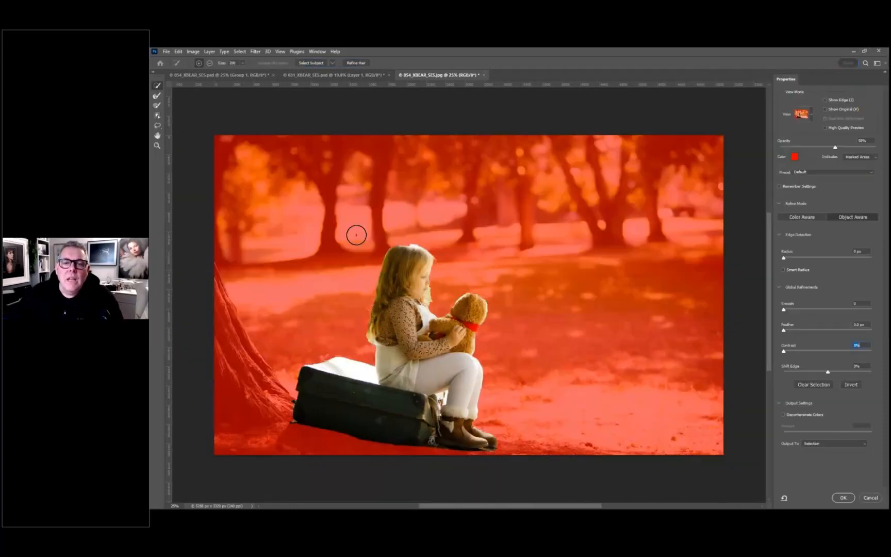
click(157, 95)
mouse_move(362, 325)
mouse_down()
mouse_move(384, 250)
mouse_move(399, 241)
mouse_move(437, 250)
mouse_move(431, 302)
mouse_move(441, 309)
mouse_move(443, 301)
mouse_move(439, 310)
mouse_move(464, 292)
mouse_move(491, 300)
mouse_move(479, 344)
mouse_move(489, 377)
mouse_move(480, 412)
mouse_move(500, 450)
mouse_move(424, 452)
mouse_move(287, 421)
mouse_move(314, 356)
mouse_move(367, 359)
mouse_move(371, 291)
mouse_up()
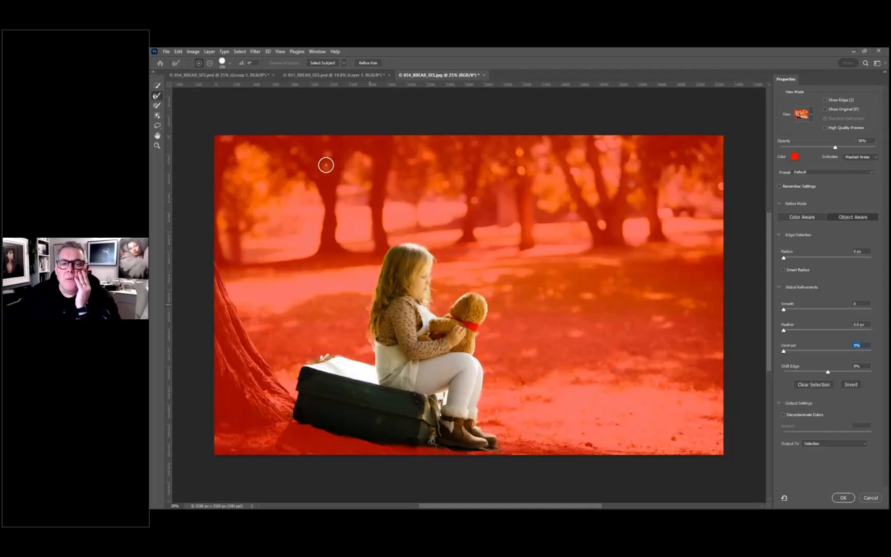
- Output the refined selection as a new layer with a layer mask
click(820, 444)
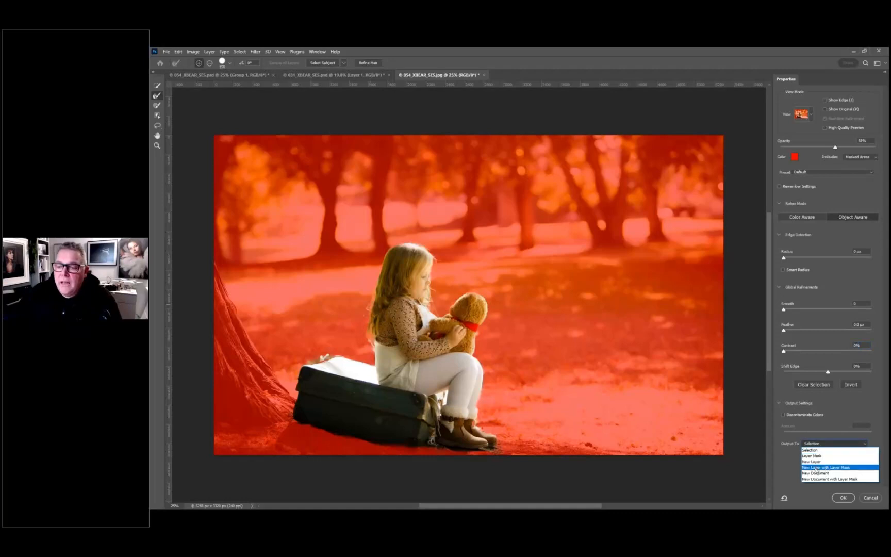
click(816, 468)
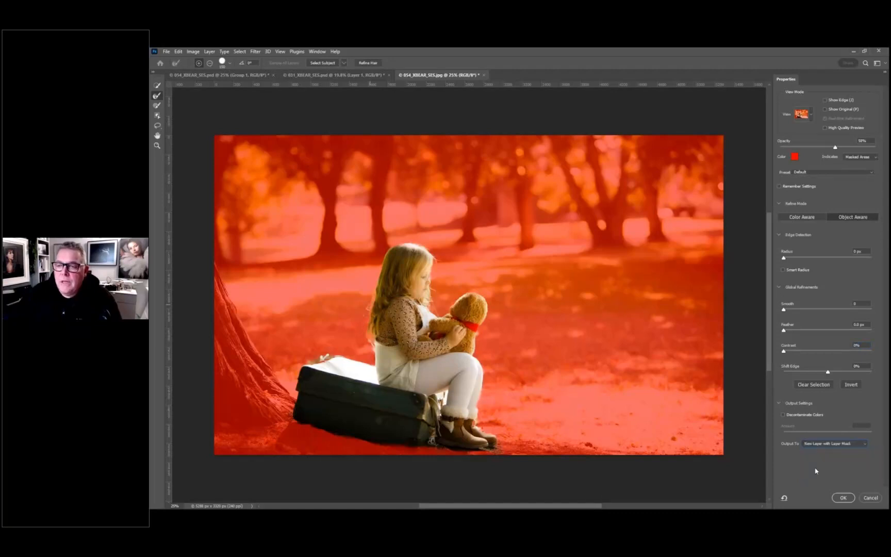
click(844, 498)
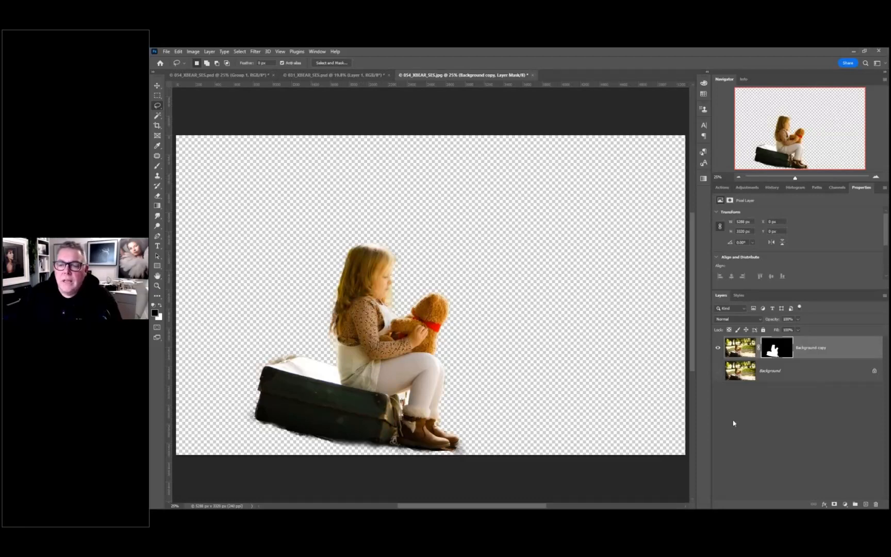
- Duplicate the Background layer, with the original shown and the masked cut-out layer hidden
click(718, 372)
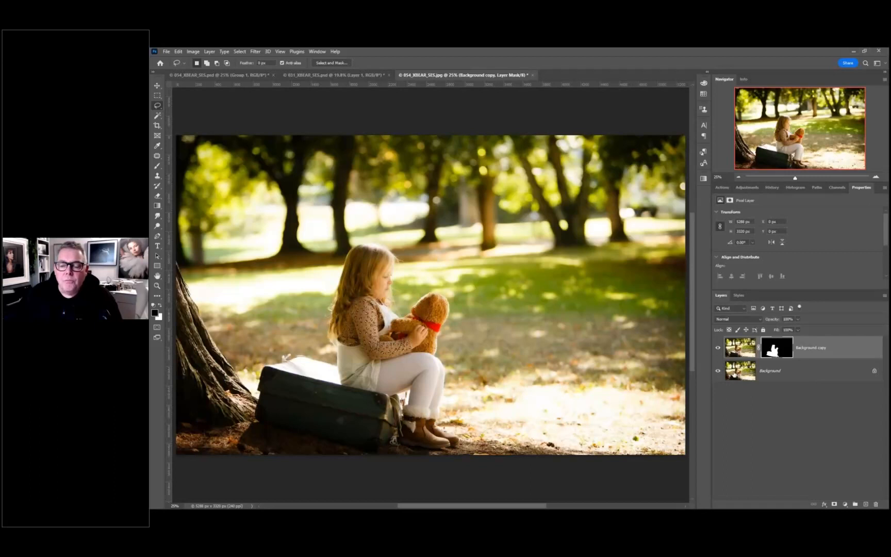
click(719, 349)
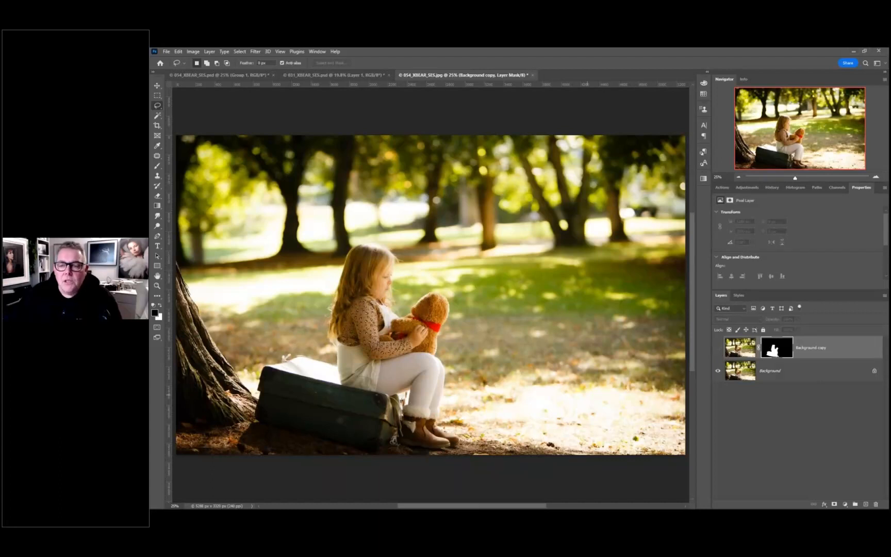
click(797, 370)
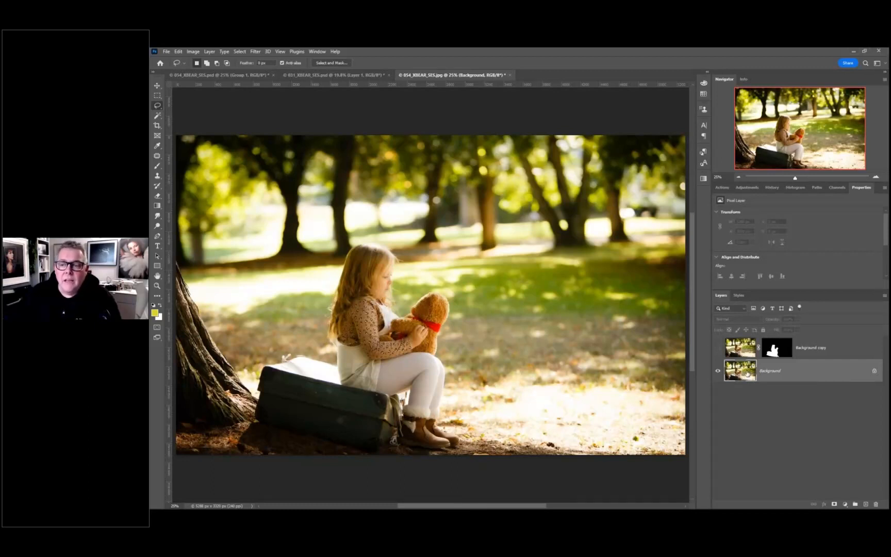
drag(747, 373, 865, 505)
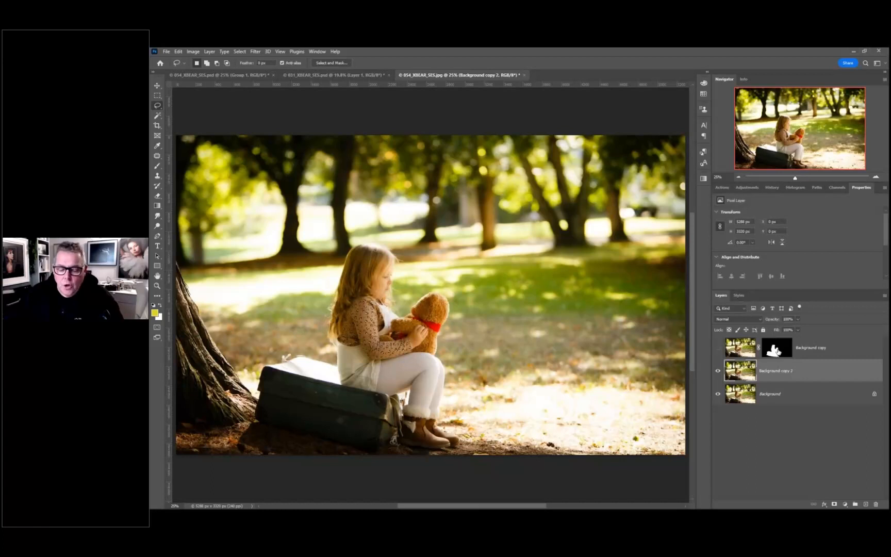
- Load the cut-out's mask as a selection on the duplicate background, remove the subject with Content-Aware Fill output to a new layer, and deselect
ctrl+click(775, 351)
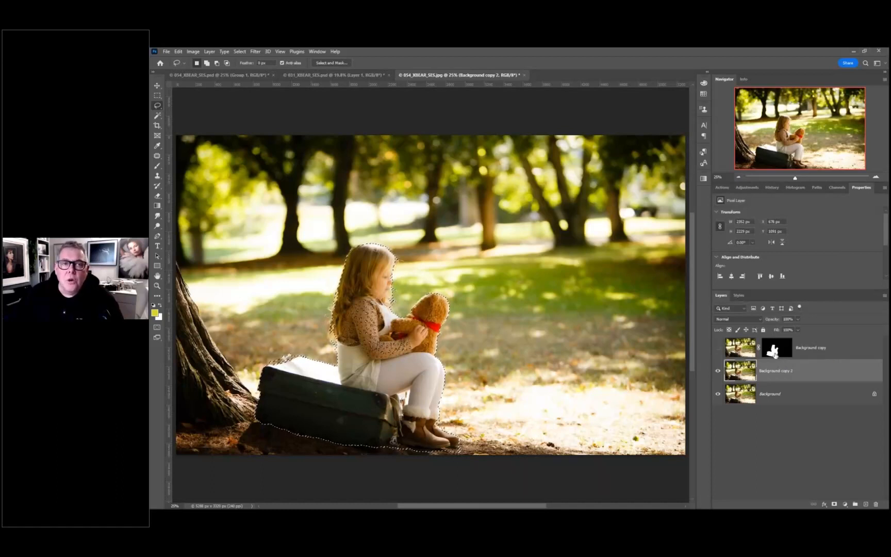
click(180, 52)
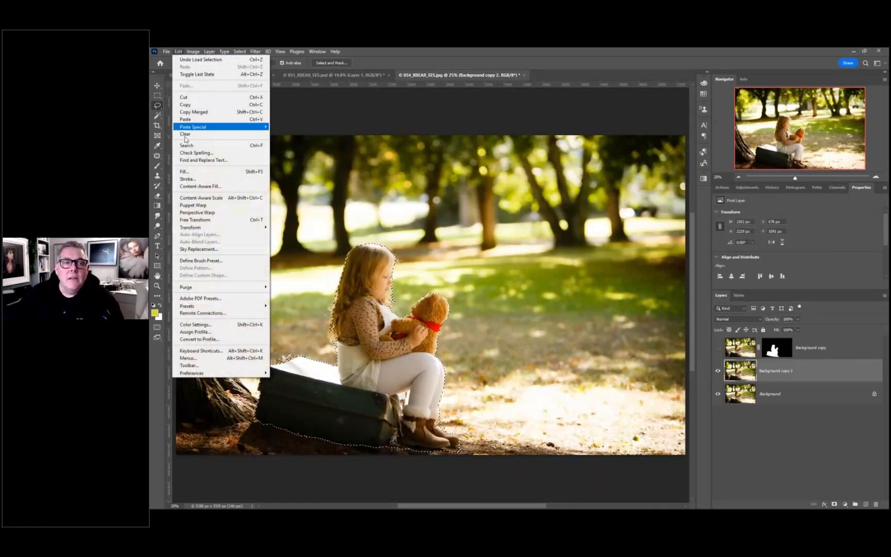
click(194, 187)
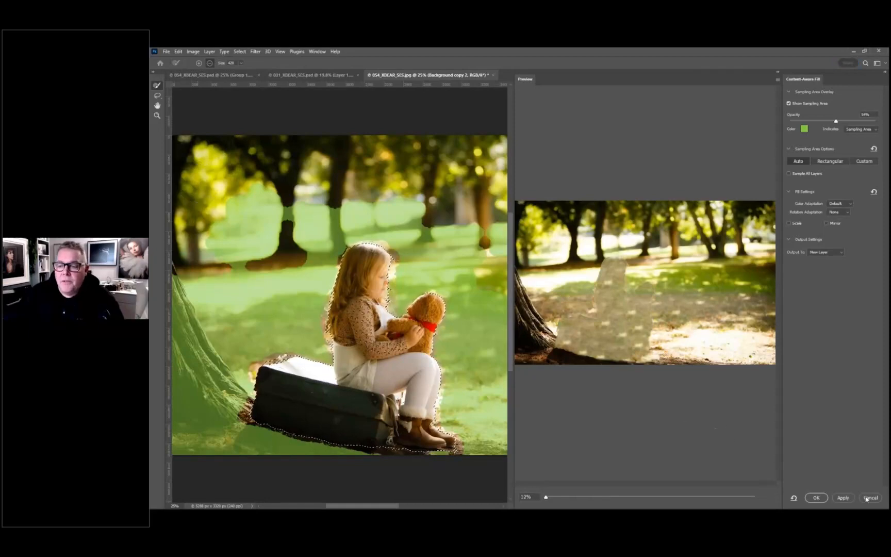
click(817, 498)
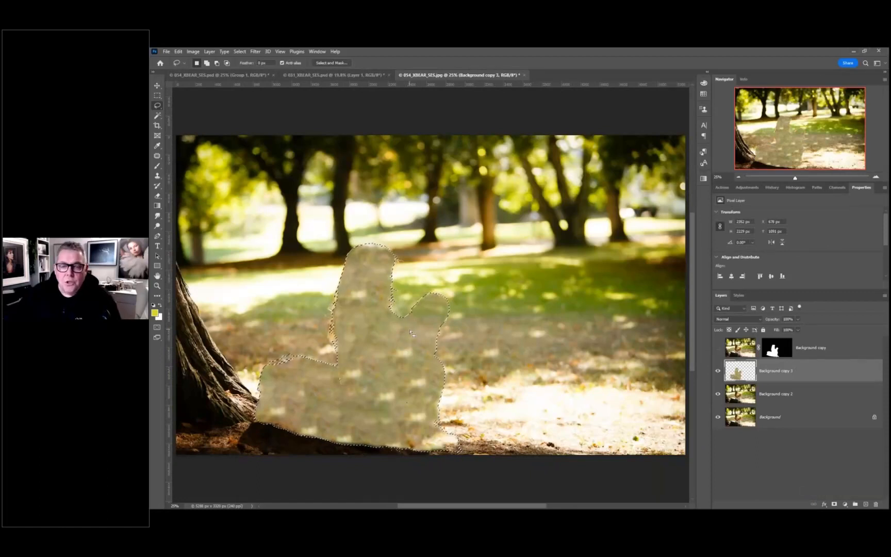
key(ctrl+d)
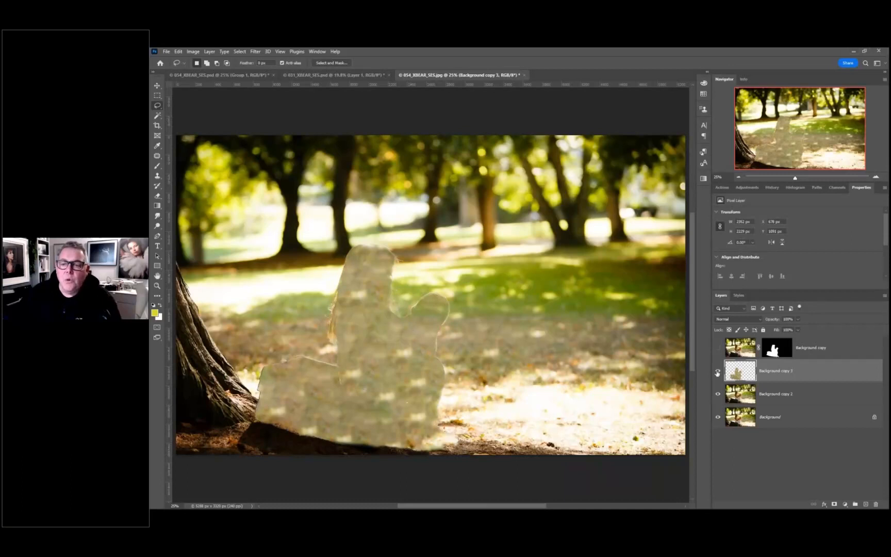
- Compare the image with and without the content-aware fill, and merge the fill layer with the duplicate background beneath it
click(717, 372)
click(717, 373)
click(717, 372)
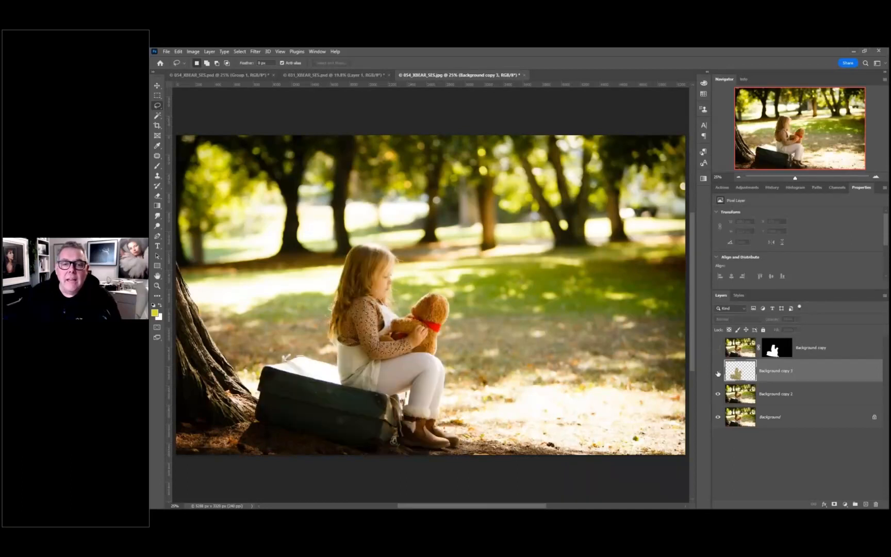
click(718, 372)
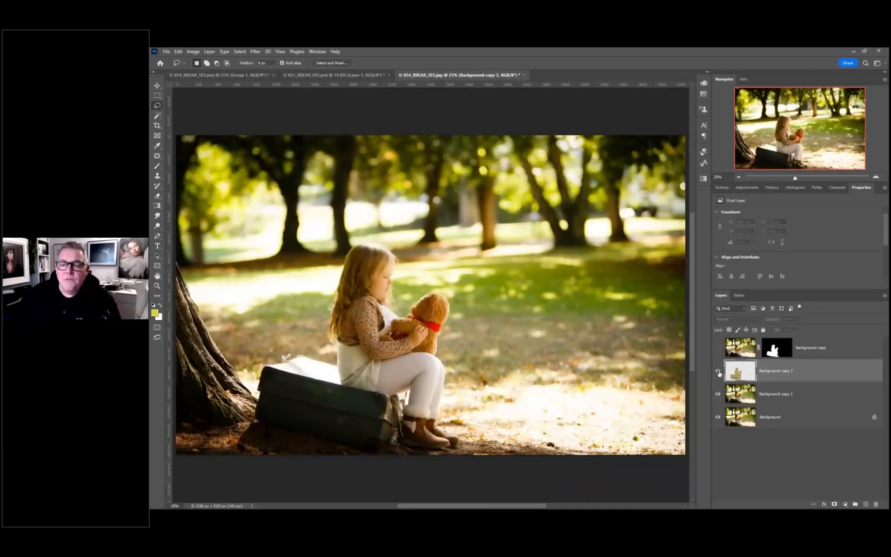
click(718, 372)
click(717, 371)
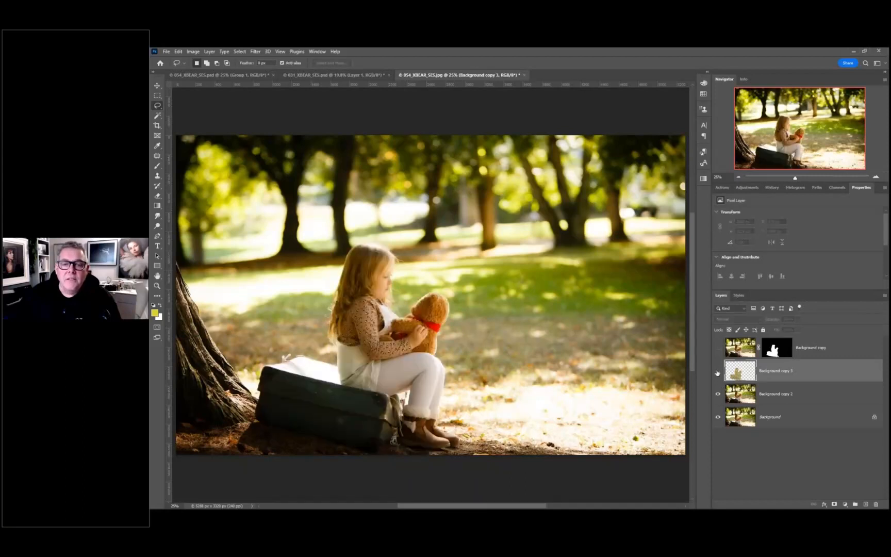
click(718, 373)
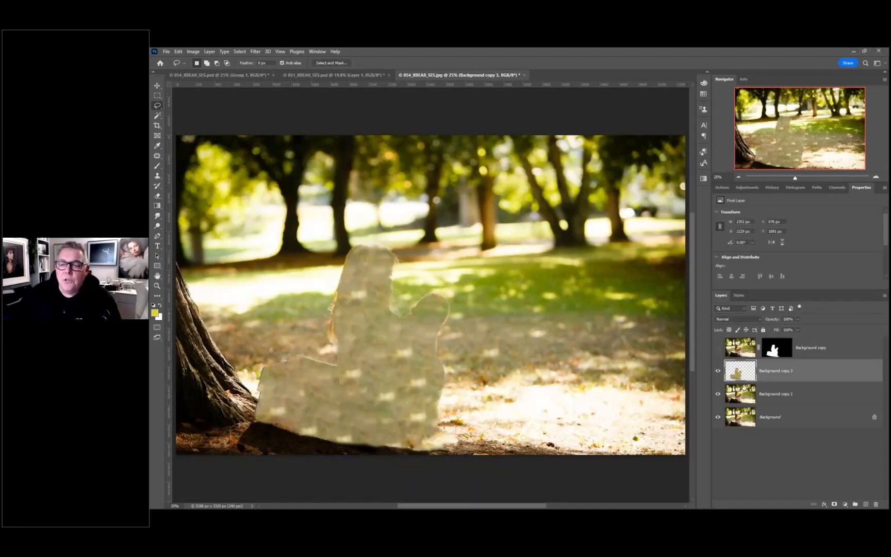
shift+click(772, 390)
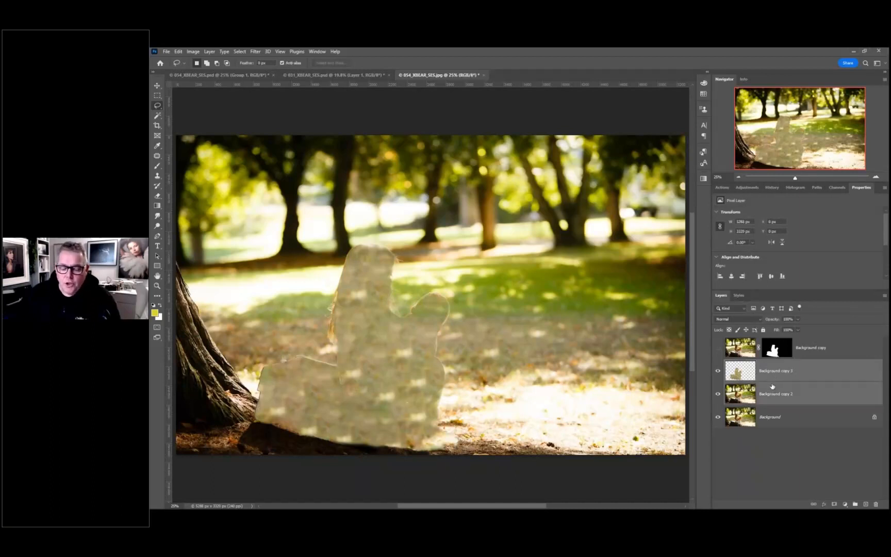
key(ctrl+e)
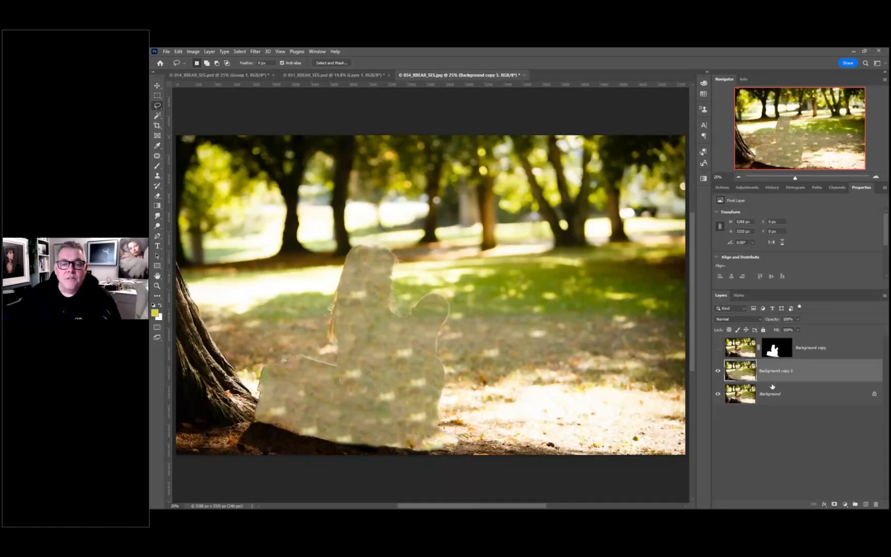
- Examine the masked cut-out, the filled background and the original layer by switching their visibility, leaving the cut-out hidden
click(718, 348)
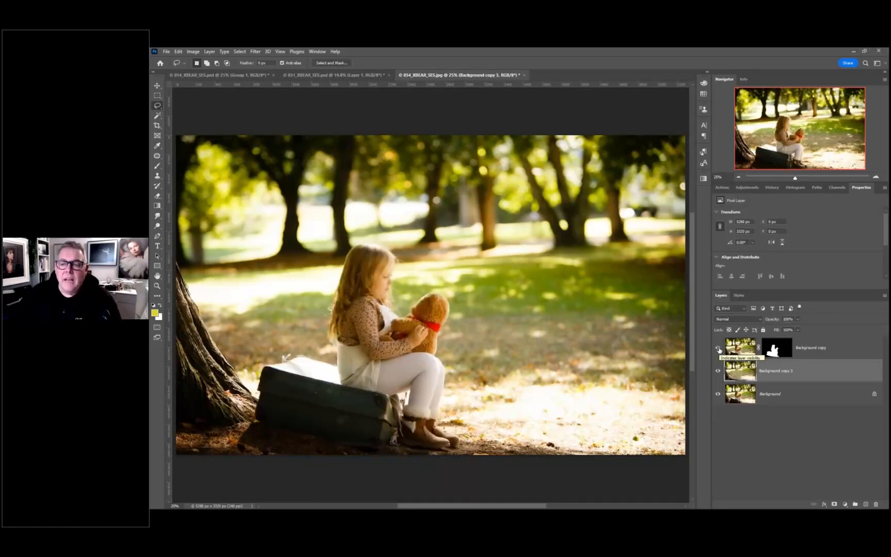
alt+click(717, 347)
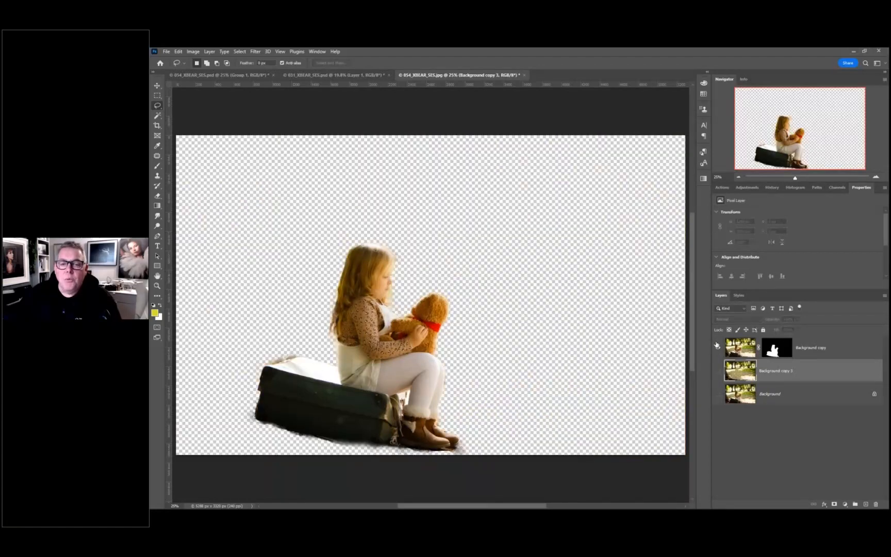
click(719, 350)
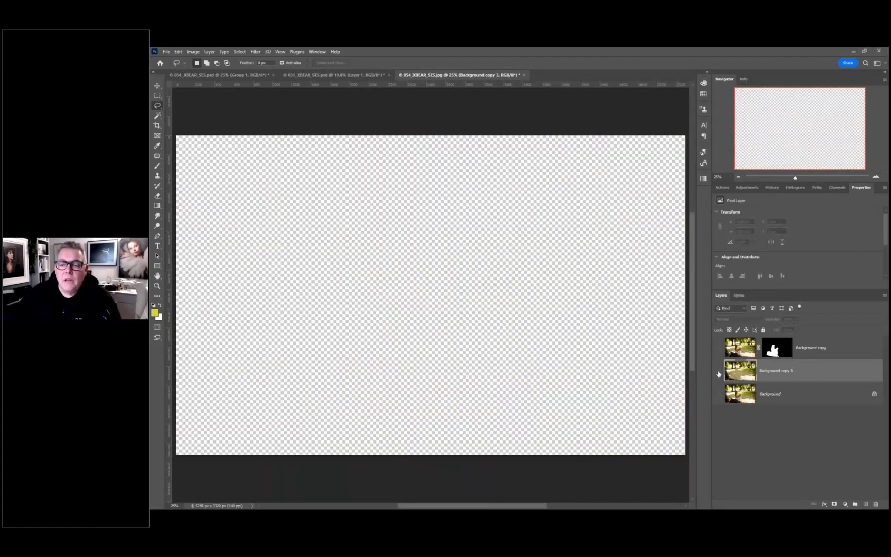
click(719, 372)
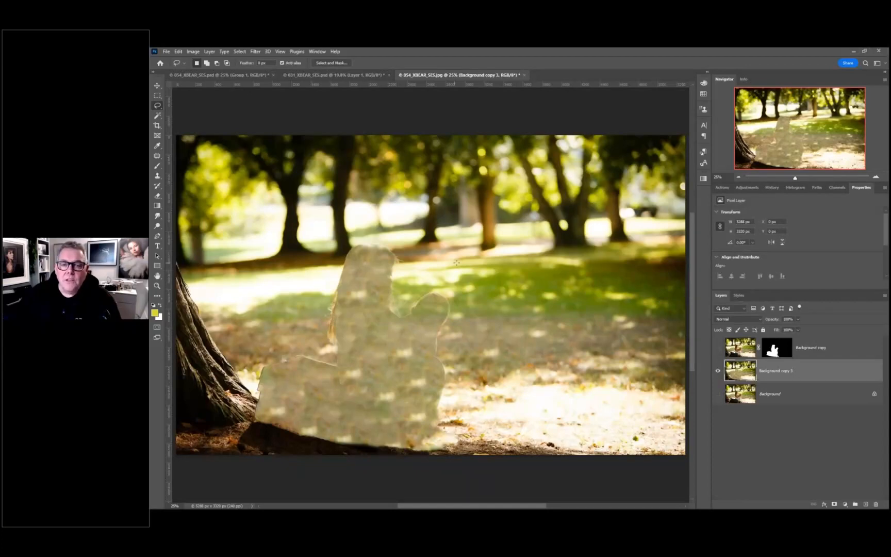
click(719, 372)
click(719, 394)
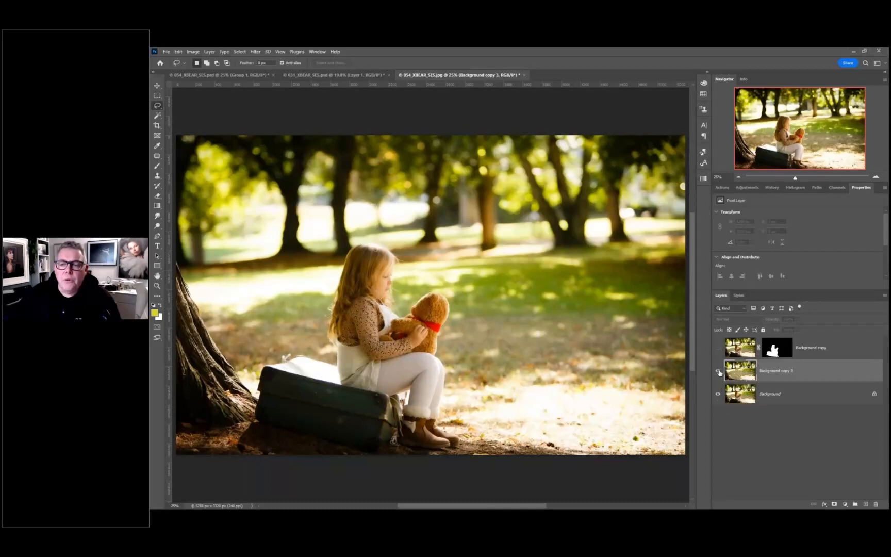
click(717, 373)
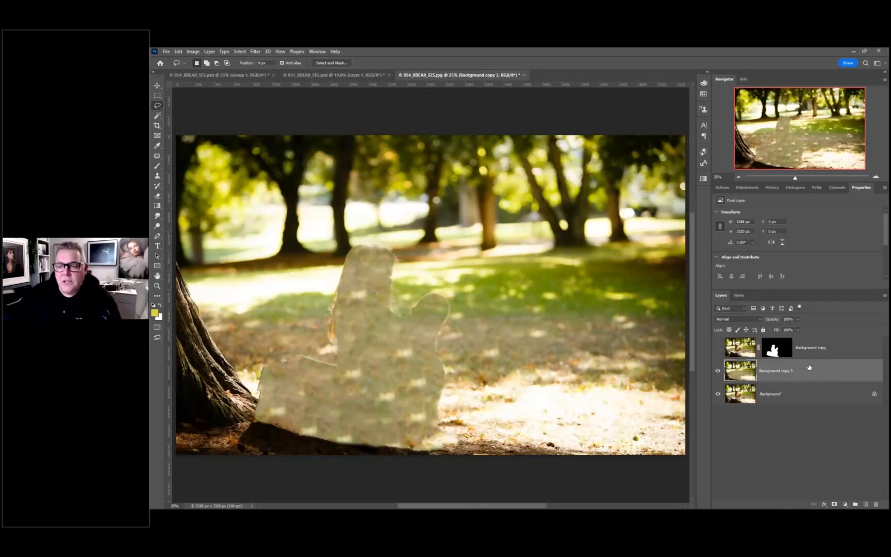
double_click(771, 371)
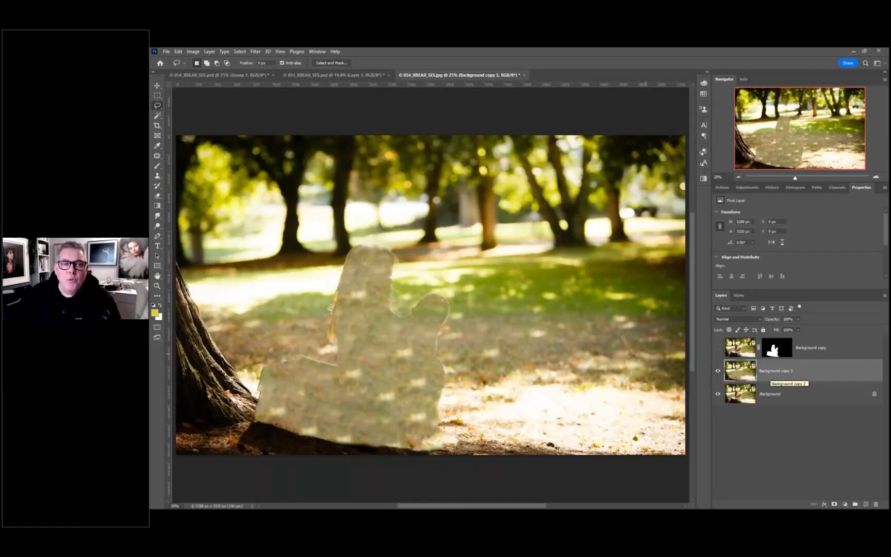
key(Return)
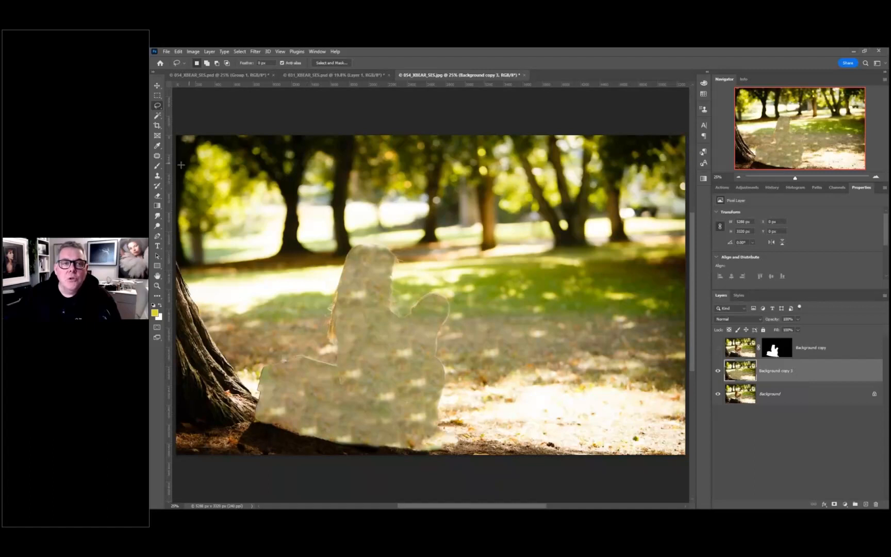
- Blend the filled area's edges around the girl's head and back into the surrounding grass with the Healing Brush
click(156, 177)
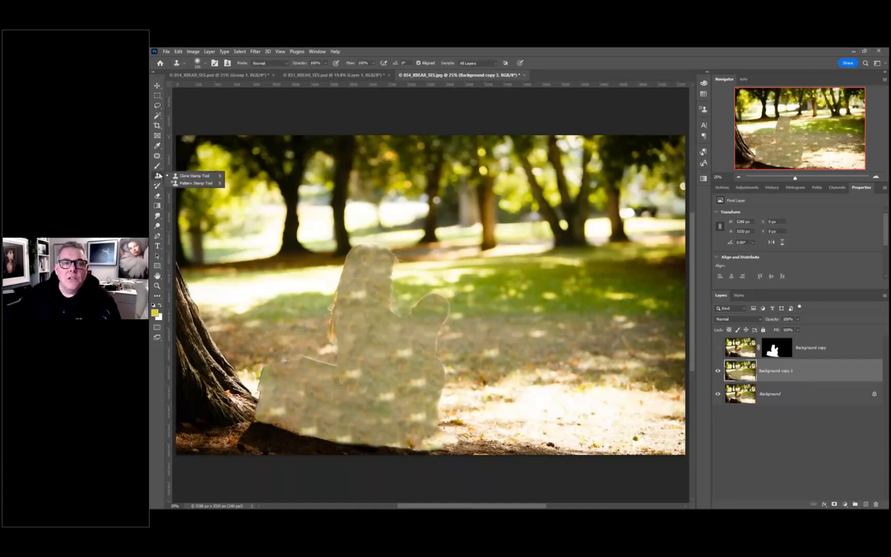
click(159, 169)
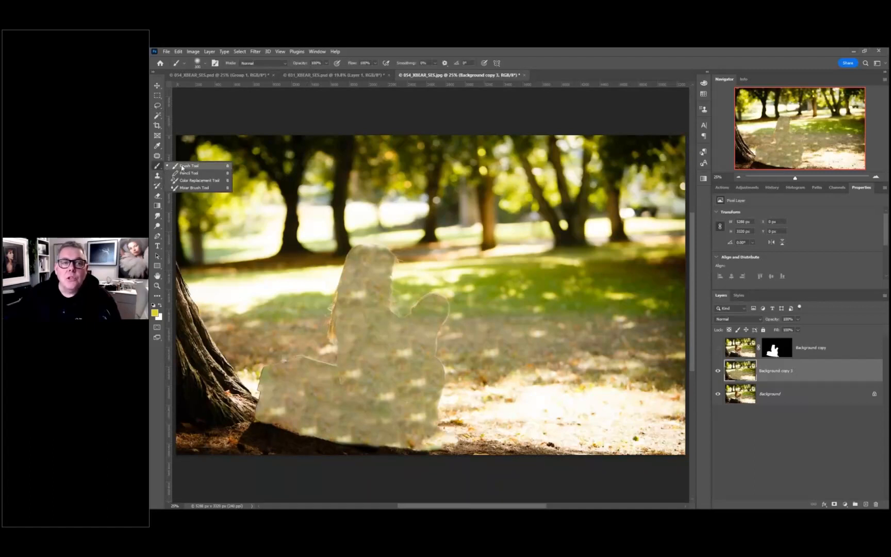
click(157, 158)
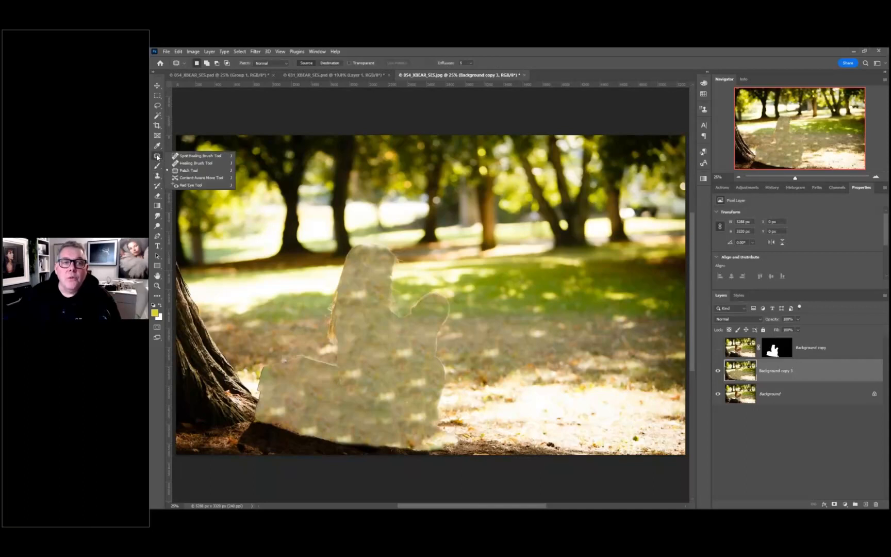
click(196, 163)
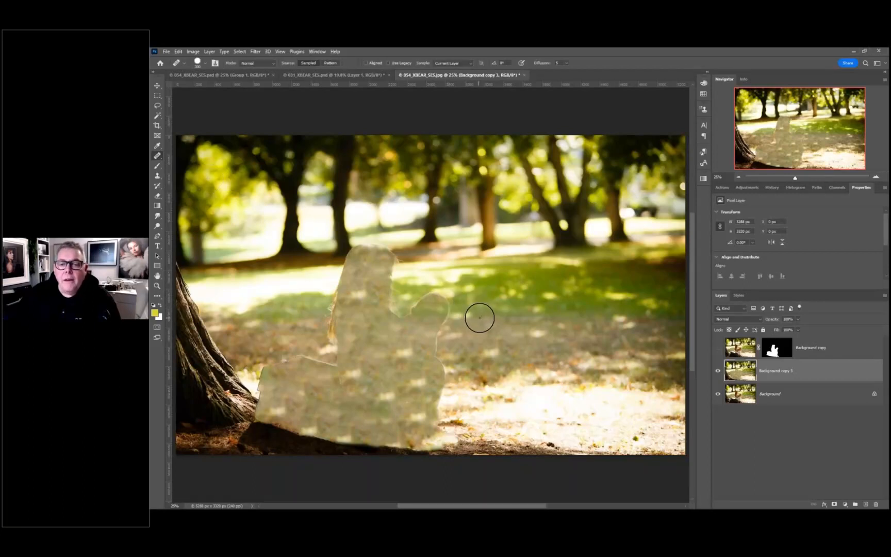
mouse_move(475, 318)
mouse_down()
mouse_move(448, 318)
mouse_move(438, 295)
mouse_move(410, 308)
mouse_move(397, 285)
mouse_move(412, 282)
mouse_move(396, 259)
mouse_move(410, 254)
mouse_move(413, 262)
mouse_move(346, 258)
mouse_move(360, 251)
mouse_move(334, 277)
mouse_move(322, 333)
mouse_up()
alt+click(304, 295)
mouse_move(325, 297)
mouse_down()
mouse_move(337, 298)
mouse_move(334, 348)
mouse_up()
- Heal the remaining outlines of the bear, legs and suitcase top on the filled background, sampling nearby grass and sunlit ground
alt+click(480, 334)
mouse_move(441, 334)
mouse_down()
mouse_move(446, 376)
mouse_move(436, 347)
mouse_move(401, 326)
mouse_move(423, 341)
mouse_move(411, 359)
mouse_up()
alt+click(423, 347)
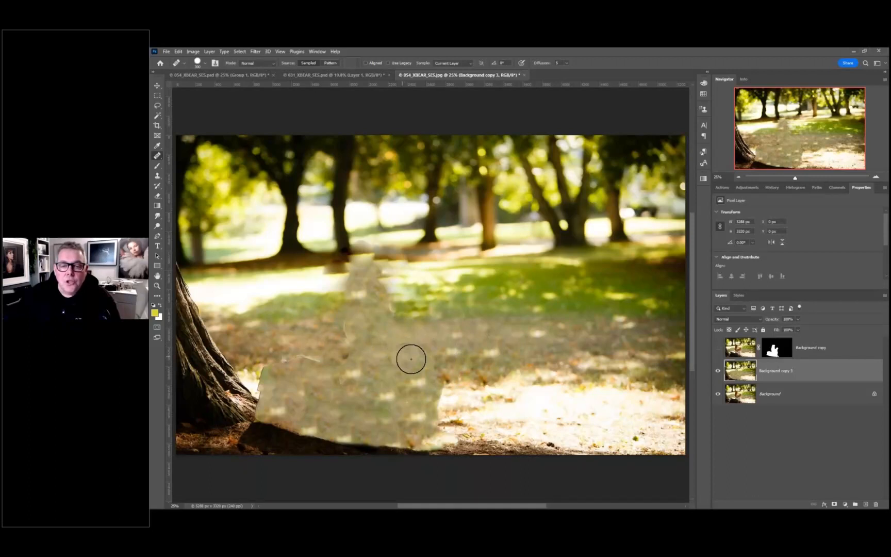
mouse_move(459, 376)
mouse_down()
mouse_move(441, 392)
mouse_move(439, 420)
mouse_move(420, 408)
mouse_move(468, 404)
mouse_move(405, 401)
mouse_move(437, 423)
mouse_move(407, 433)
mouse_up()
alt+click(499, 412)
alt+click(256, 356)
mouse_move(261, 375)
mouse_down()
mouse_move(280, 359)
mouse_move(321, 365)
mouse_move(309, 340)
mouse_move(328, 359)
mouse_up()
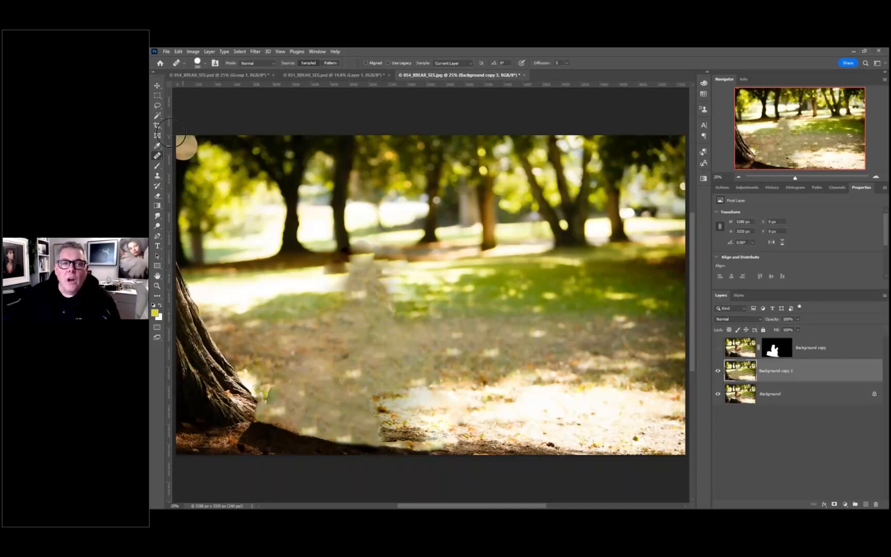
- Patch the area where the suitcase stood on the filled background with sunlit ground, using the Patch tool
right_click(158, 155)
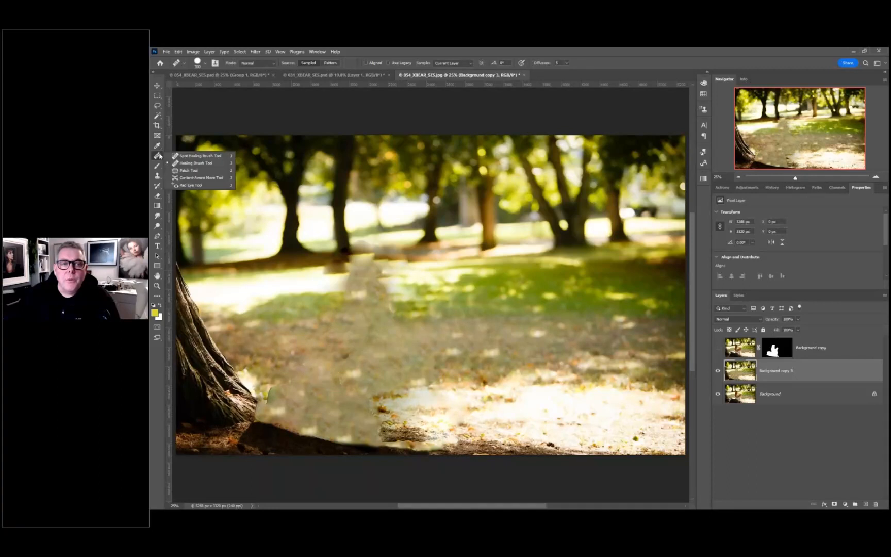
click(178, 174)
mouse_move(370, 398)
mouse_down()
mouse_move(288, 384)
mouse_move(271, 388)
mouse_move(268, 412)
mouse_move(314, 433)
mouse_move(379, 439)
mouse_move(384, 415)
mouse_move(492, 413)
mouse_move(508, 422)
mouse_up()
key(ctrl+d)
key(ctrl+shift+d)
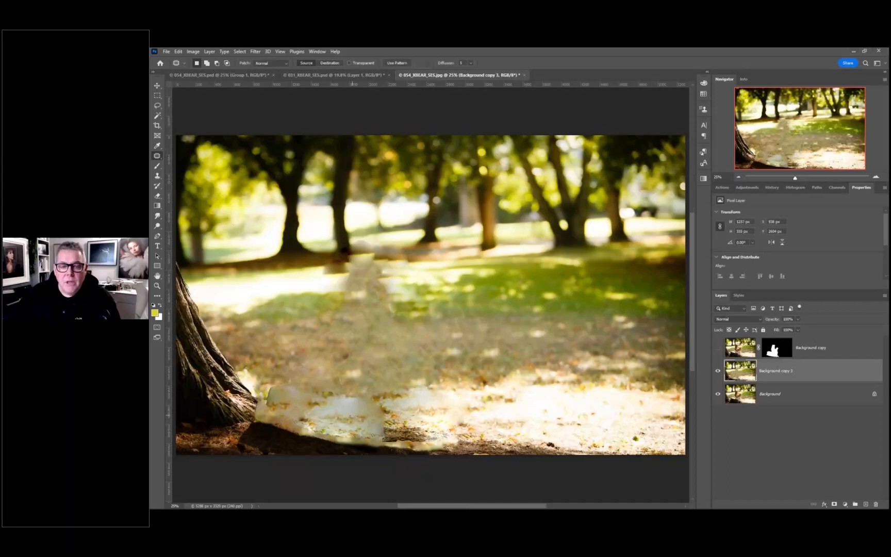
drag(341, 412, 465, 366)
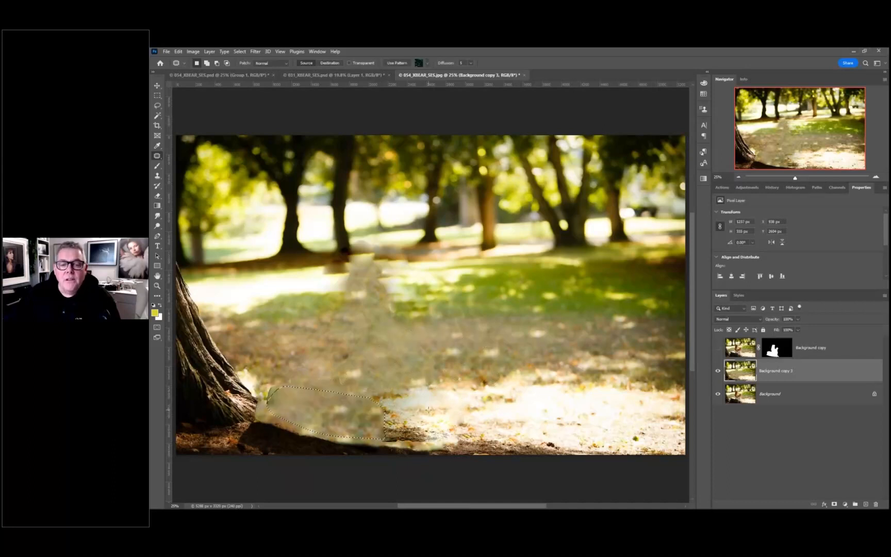
key(ctrl+d)
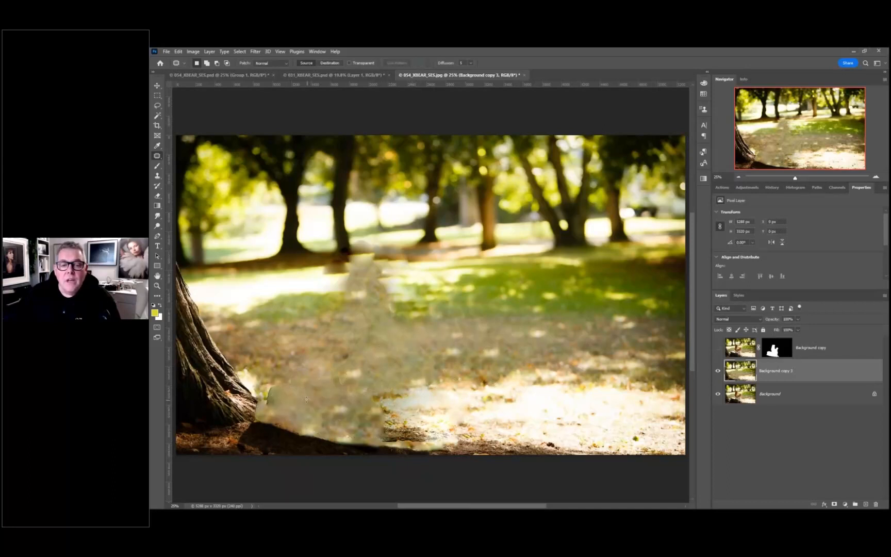
- Clean up the base of the tree trunk and the adjoining suitcase edge on the filled background with the Clone Stamp
key(s)
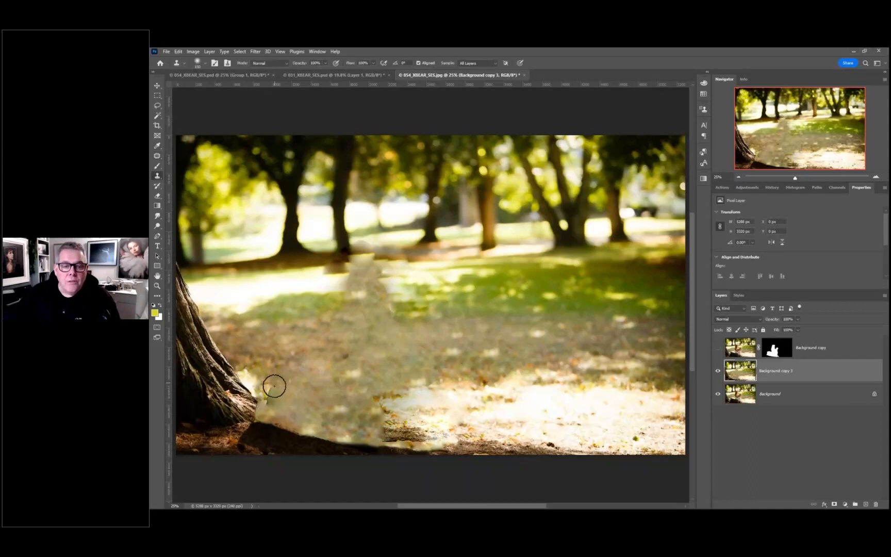
alt+click(298, 376)
click(271, 388)
mouse_move(255, 392)
mouse_down()
mouse_move(265, 410)
mouse_move(254, 417)
mouse_move(265, 414)
mouse_move(237, 426)
mouse_move(239, 442)
mouse_up()
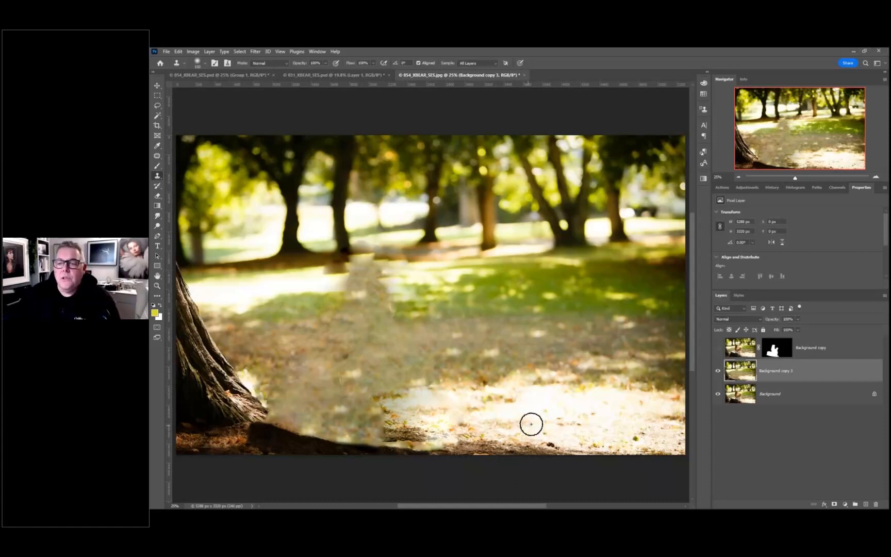
- Compare the filled background with and without the masked cut-out over it, leaving the cut-out hidden
click(718, 348)
click(717, 348)
click(718, 348)
click(718, 349)
click(717, 349)
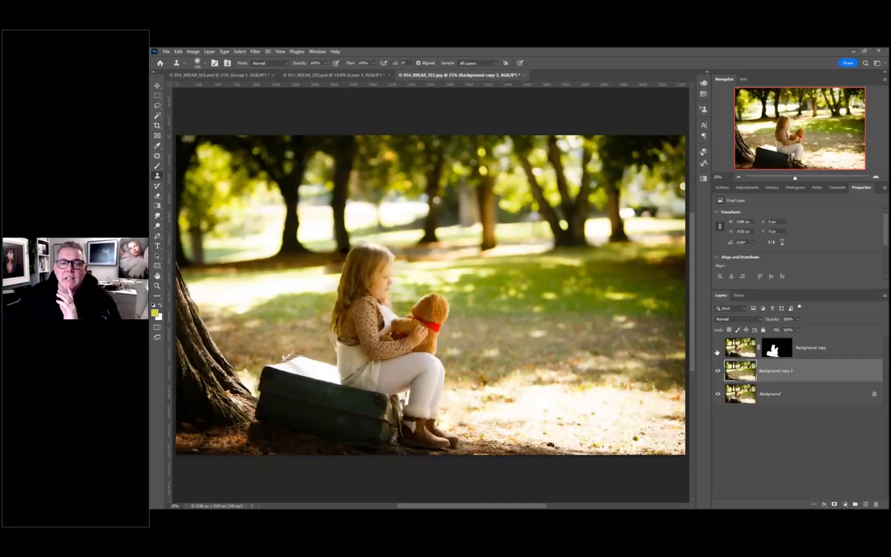
click(717, 349)
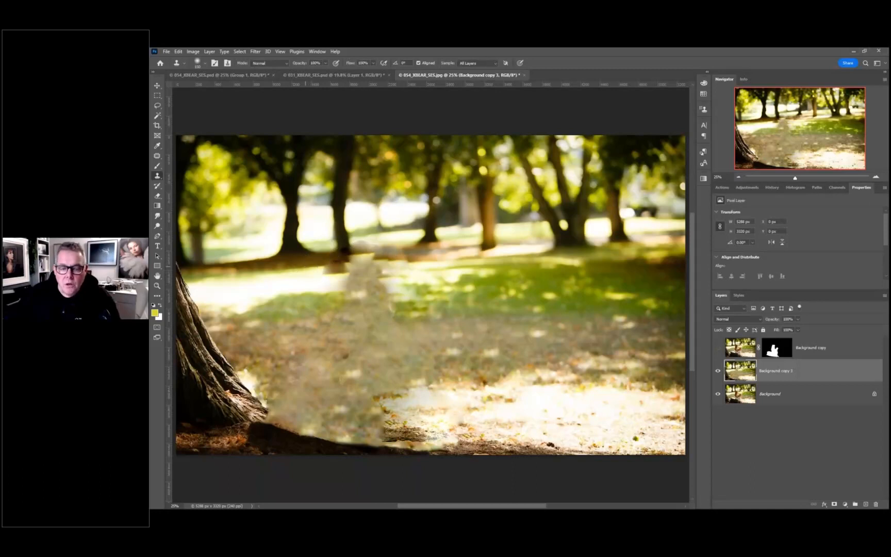
- Clone surrounding grass over the leftover patches where the girl's head and hair were
mouse_move(345, 267)
mouse_down()
mouse_move(376, 258)
mouse_move(342, 257)
mouse_move(319, 265)
mouse_move(346, 273)
mouse_move(319, 278)
mouse_move(377, 278)
mouse_move(366, 280)
mouse_move(371, 269)
mouse_move(344, 285)
mouse_move(378, 268)
mouse_up()
click(327, 266)
click(332, 274)
alt+click(318, 278)
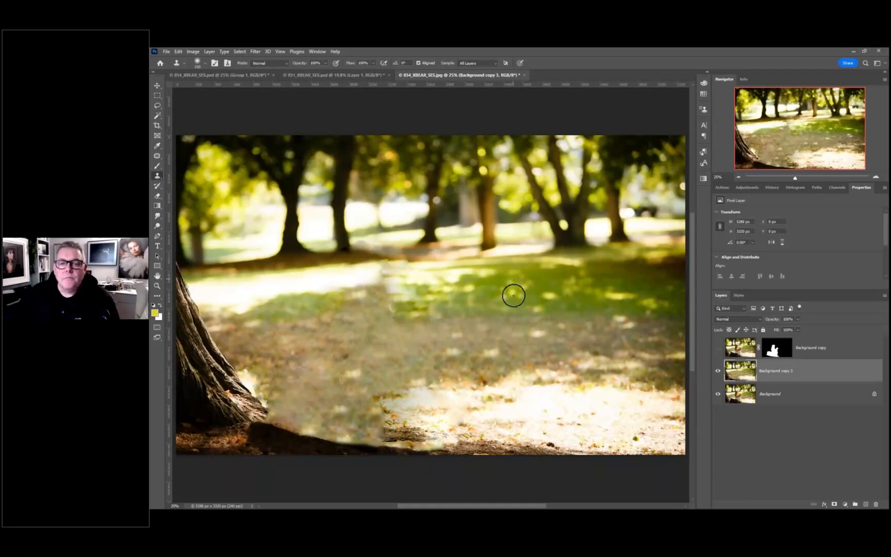
- Make the masked cut-out visible again and convert the filled background layer to a smart object
click(718, 348)
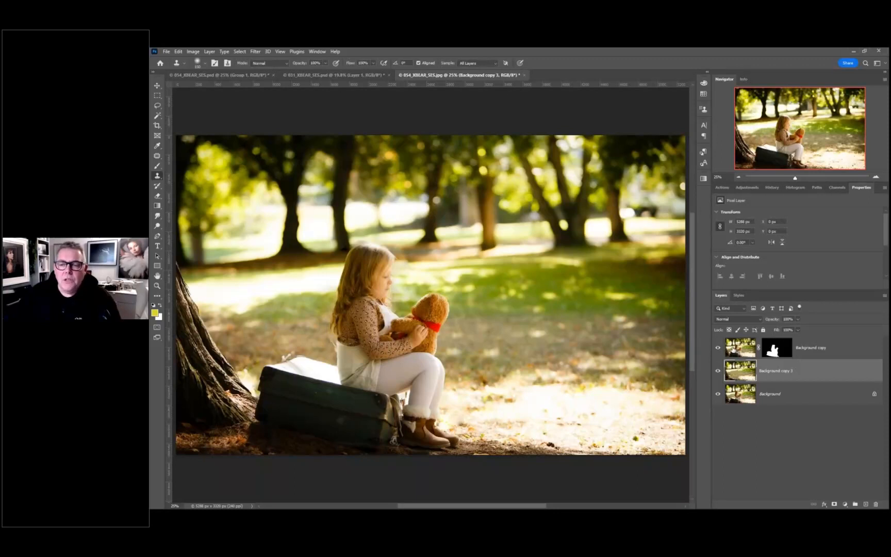
click(719, 350)
click(718, 349)
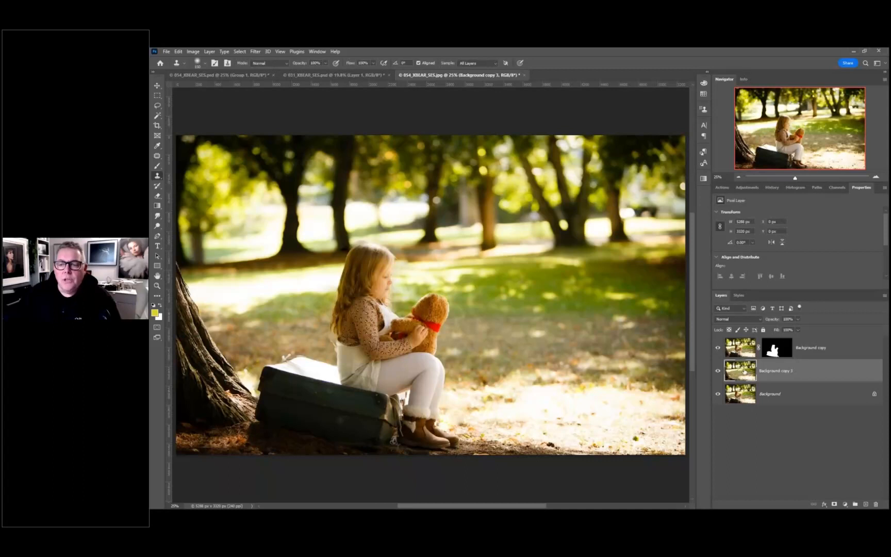
right_click(783, 377)
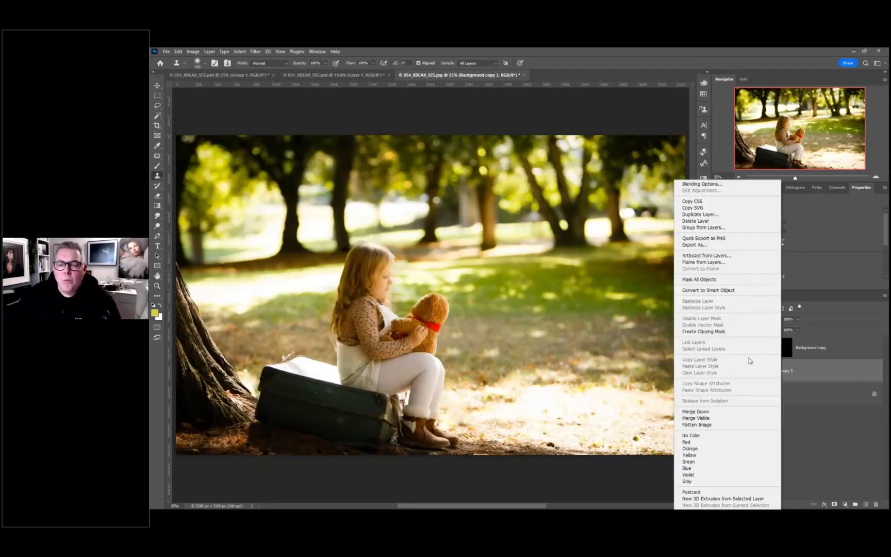
click(712, 292)
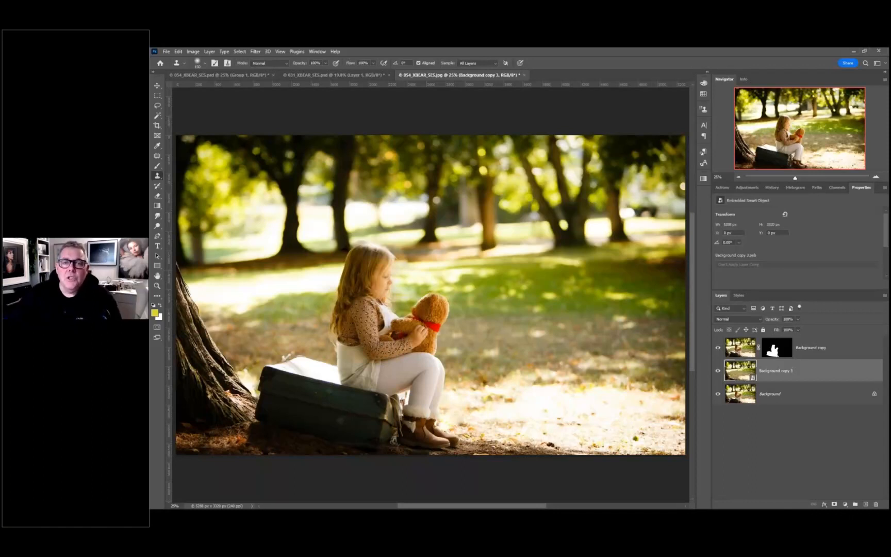
- Start a Tilt-Shift blur on the background smart object and centre its focus band on the girl's lap
click(255, 52)
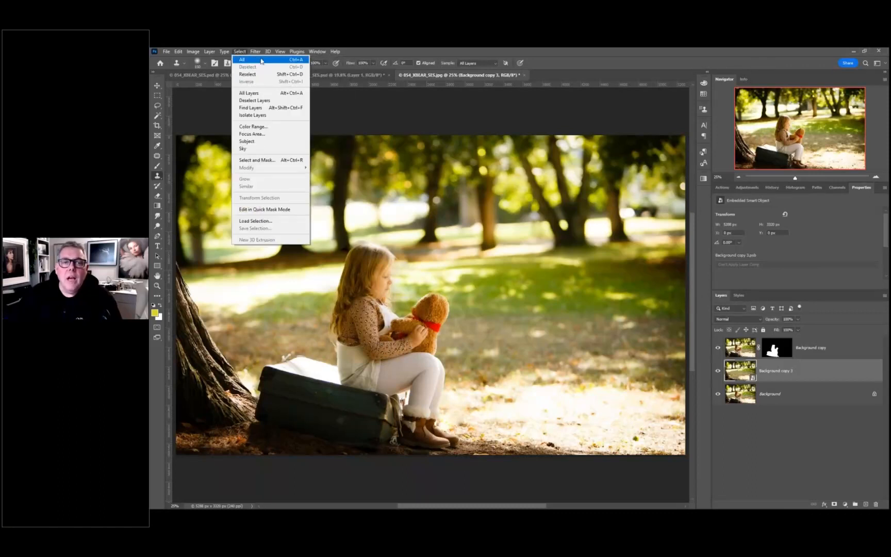
mouse_move(261, 159)
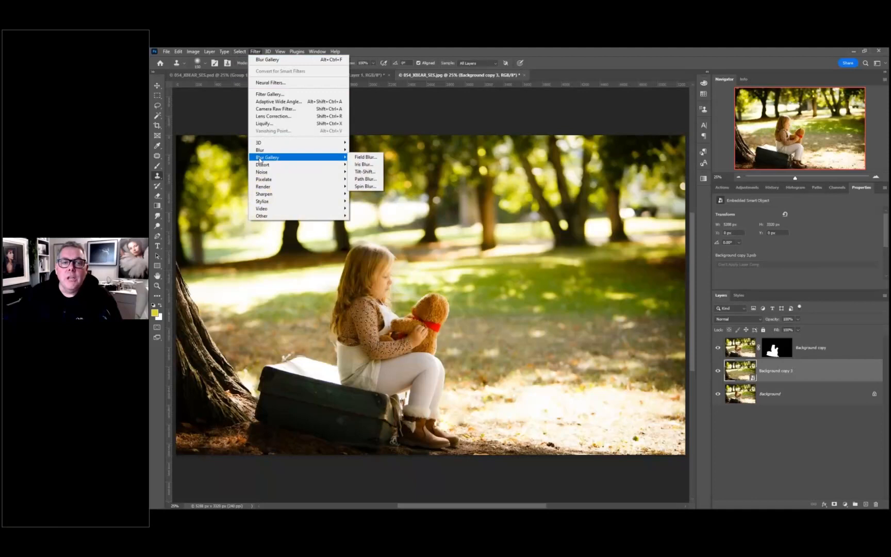
click(370, 173)
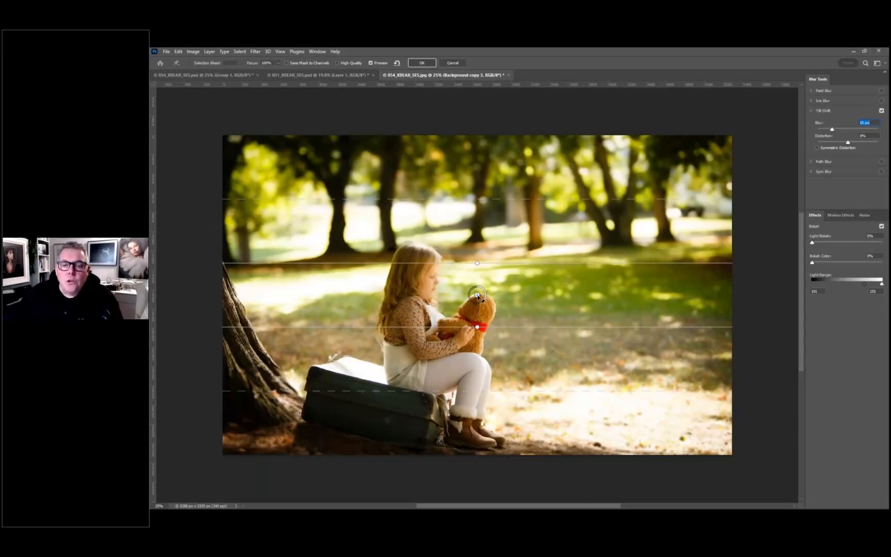
drag(478, 295, 466, 355)
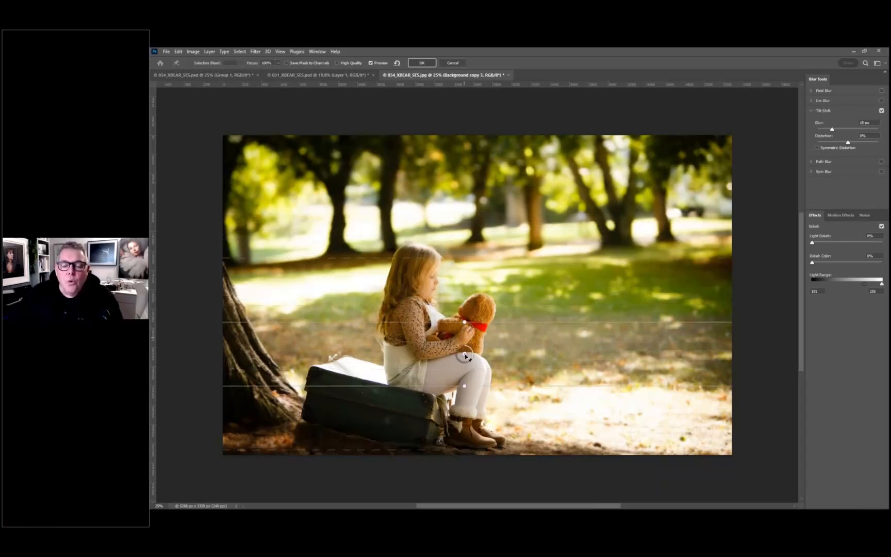
drag(466, 355, 463, 349)
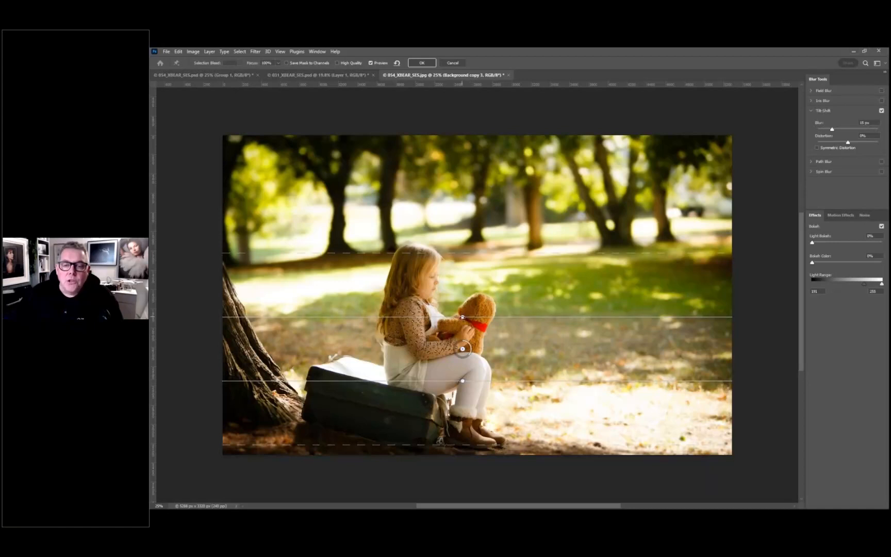
- Examine the edges of the girl and teddy bear up close against the blurred background
scroll(463, 317, up, 1)
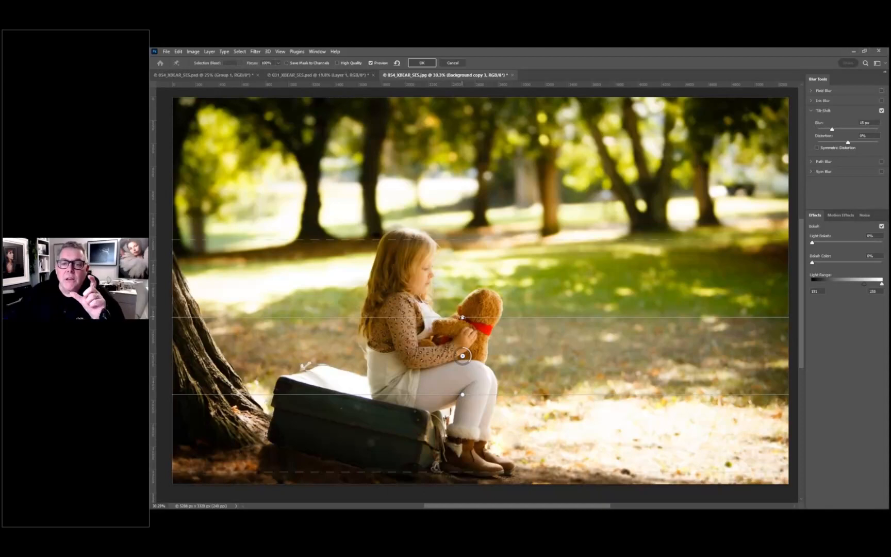
scroll(462, 317, up, 1)
scroll(463, 317, up, 2)
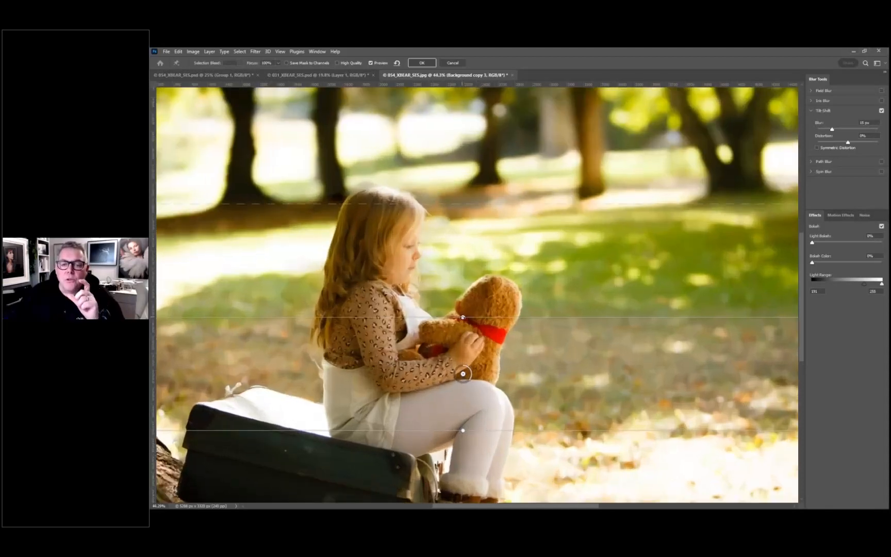
scroll(462, 317, up, 3)
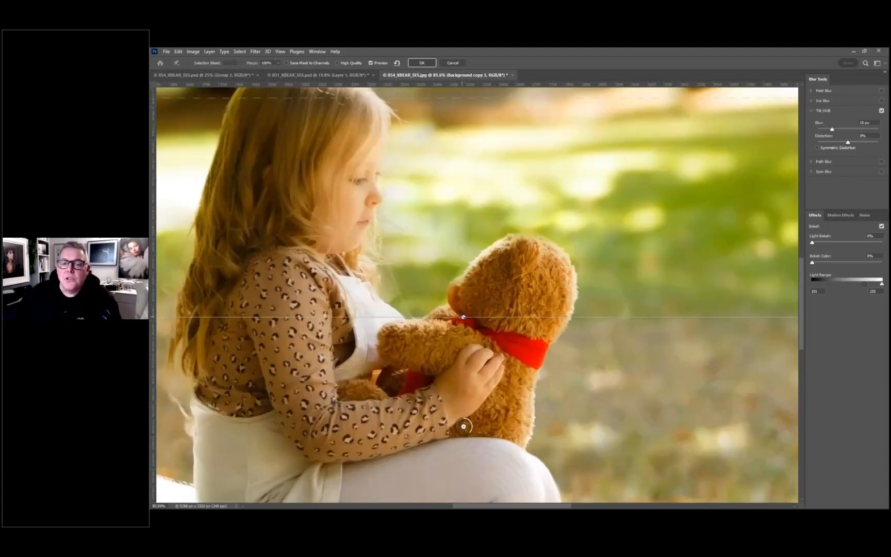
scroll(463, 318, down, 2)
scroll(463, 317, down, 1)
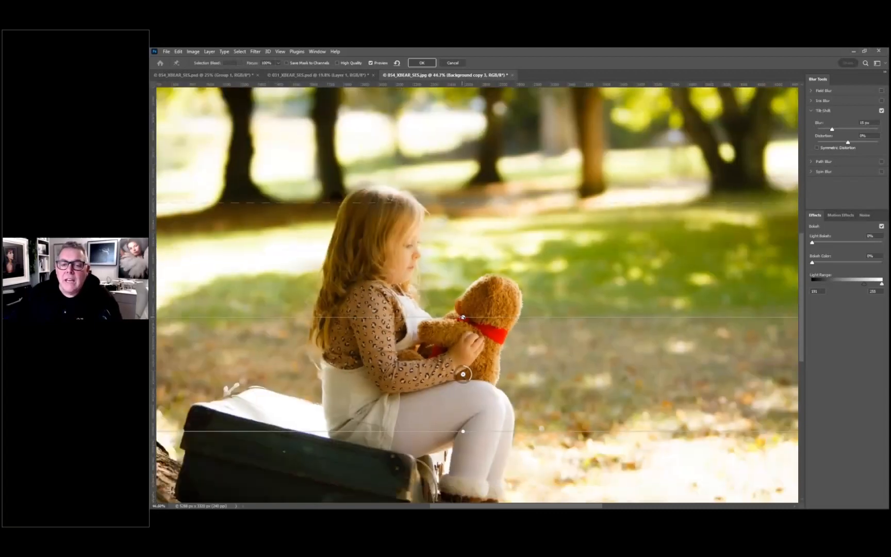
scroll(463, 317, down, 1)
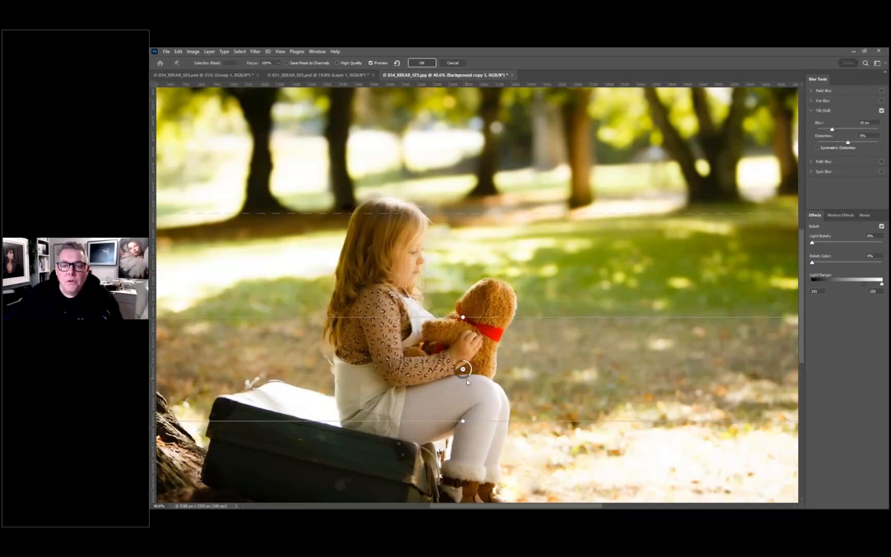
- Shorten the upper blur transition, lower the focus band over the suitcase and lower legs, and apply the Tilt-Shift blur at 106 px
drag(469, 376, 457, 369)
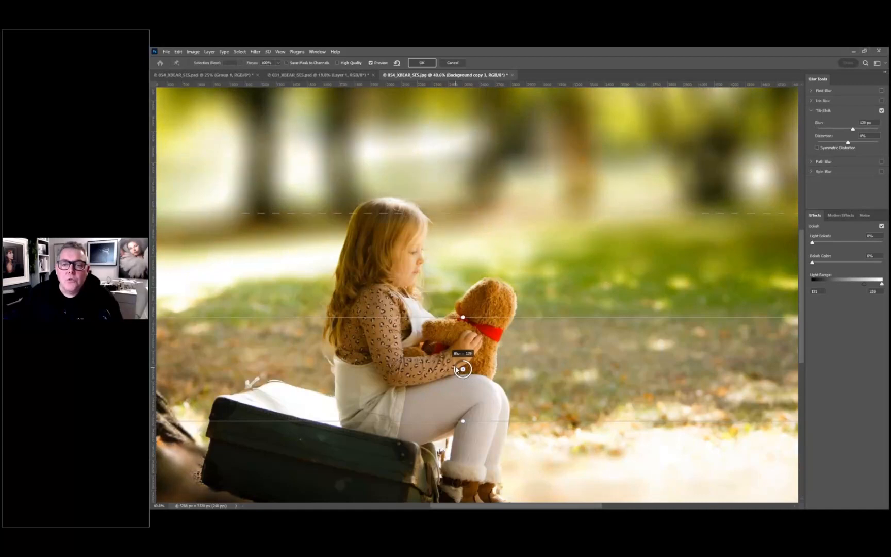
drag(457, 370, 457, 369)
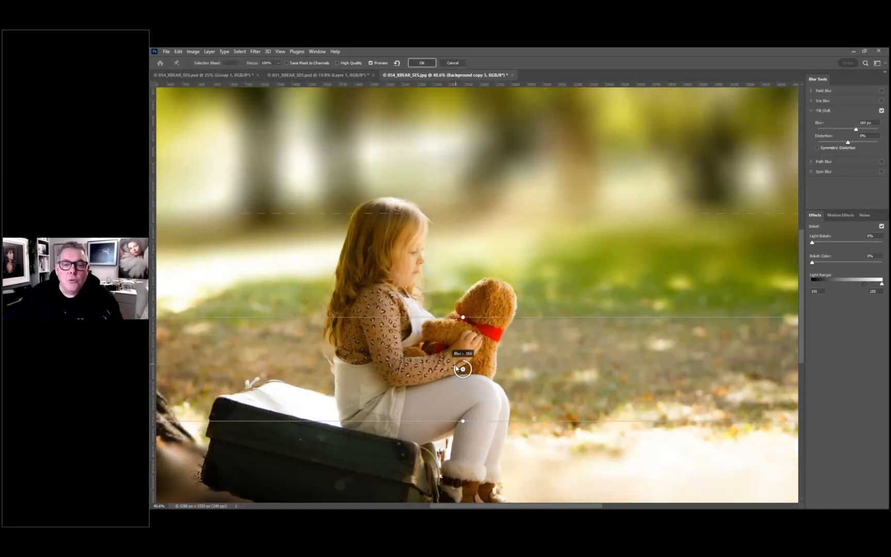
drag(456, 369, 456, 369)
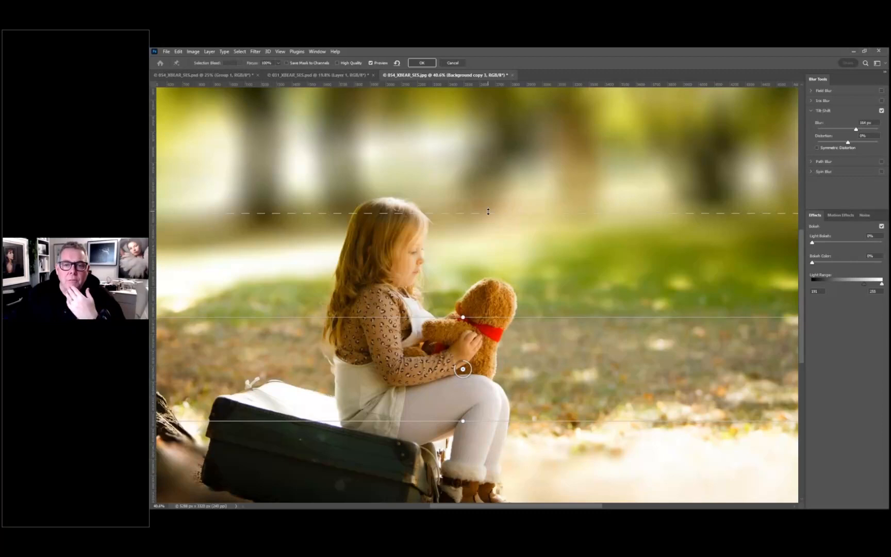
drag(489, 212, 478, 229)
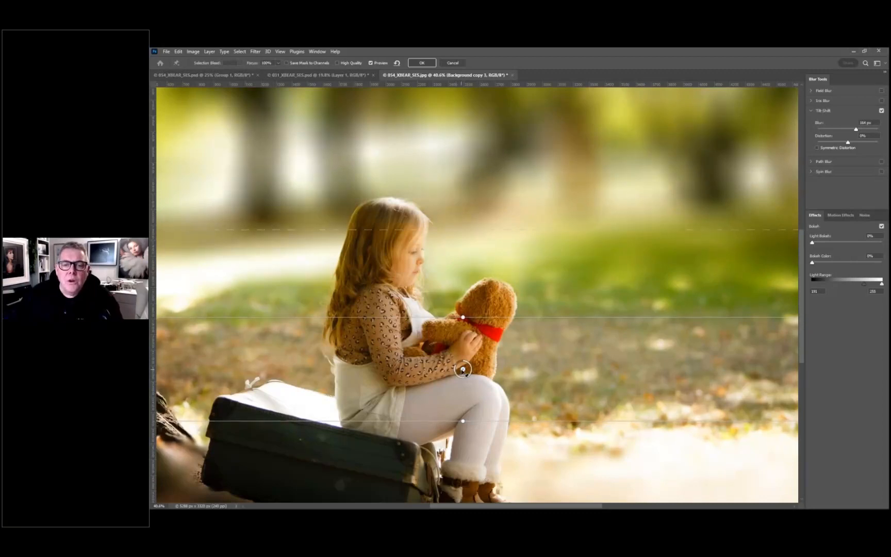
drag(462, 376, 446, 441)
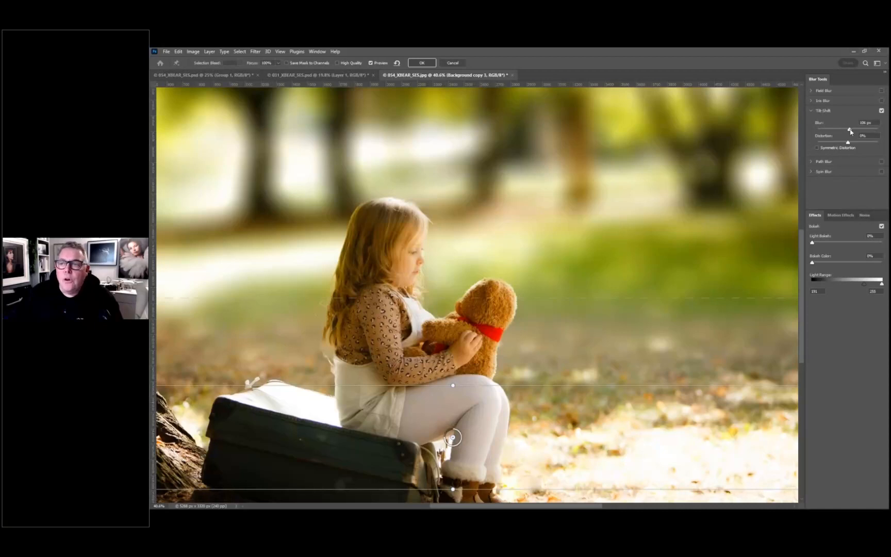
drag(851, 132, 850, 129)
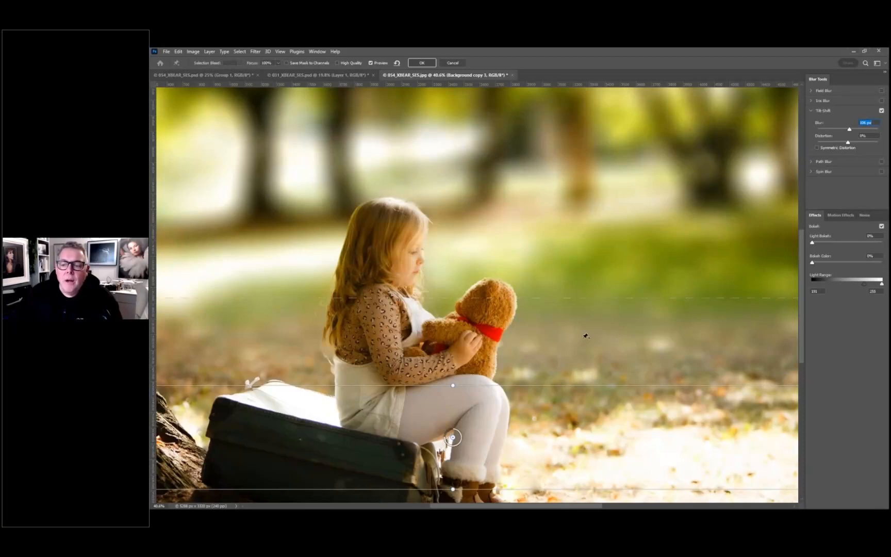
click(426, 66)
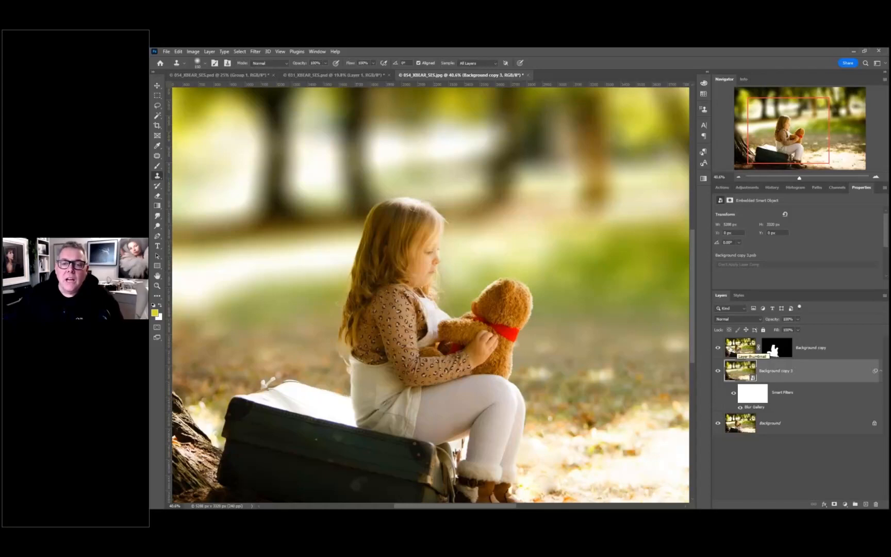
- Compare the whole image with and without the blurred background layer, leaving that layer visible
scroll(635, 321, down, 3)
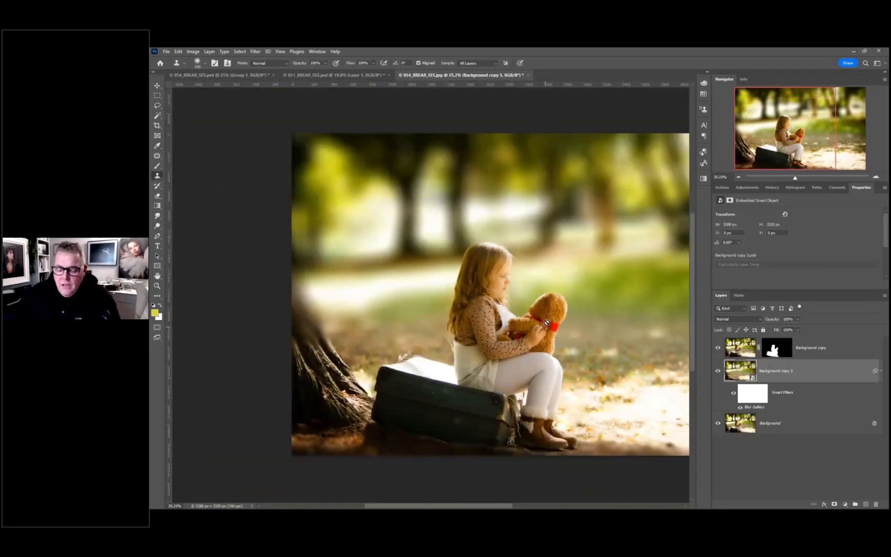
drag(544, 322, 479, 326)
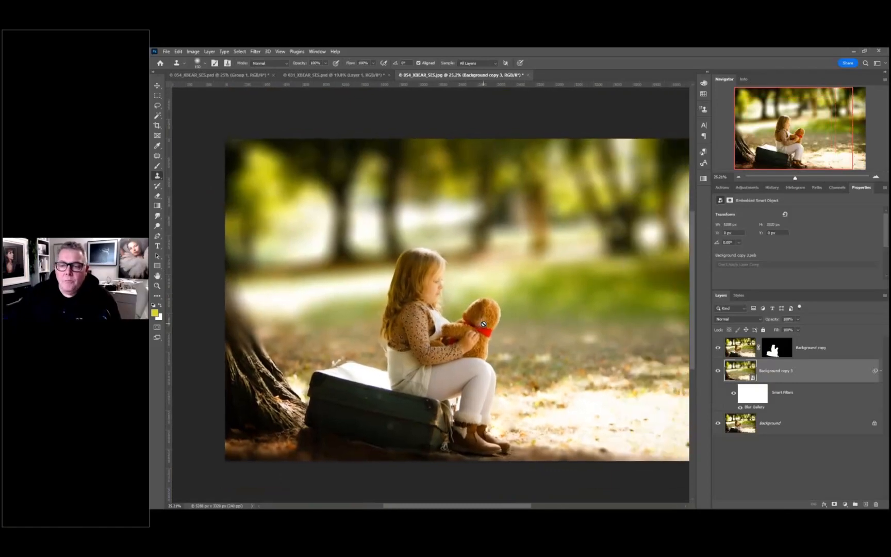
click(718, 371)
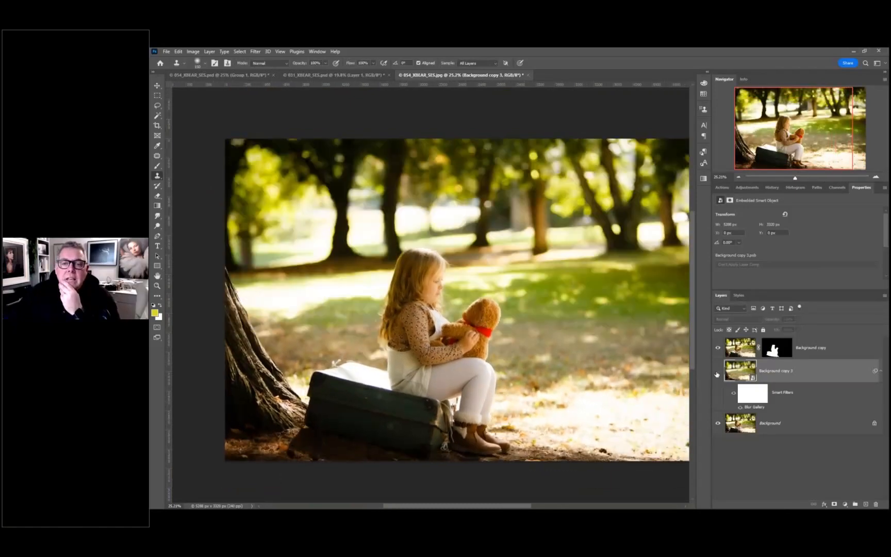
click(717, 372)
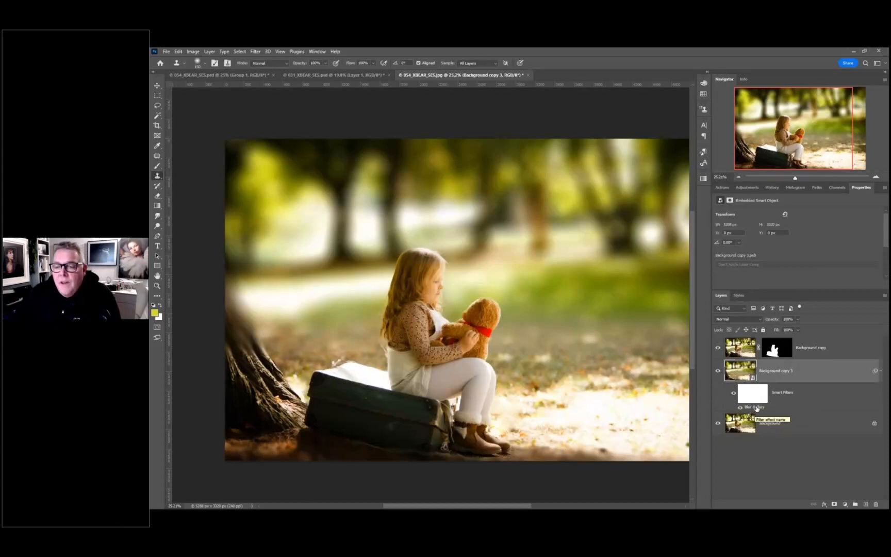
- Reopen the Tilt-Shift filter, lower its focus band towards the girl's boots, lengthen the upper blur transition slightly, and apply it
double_click(753, 407)
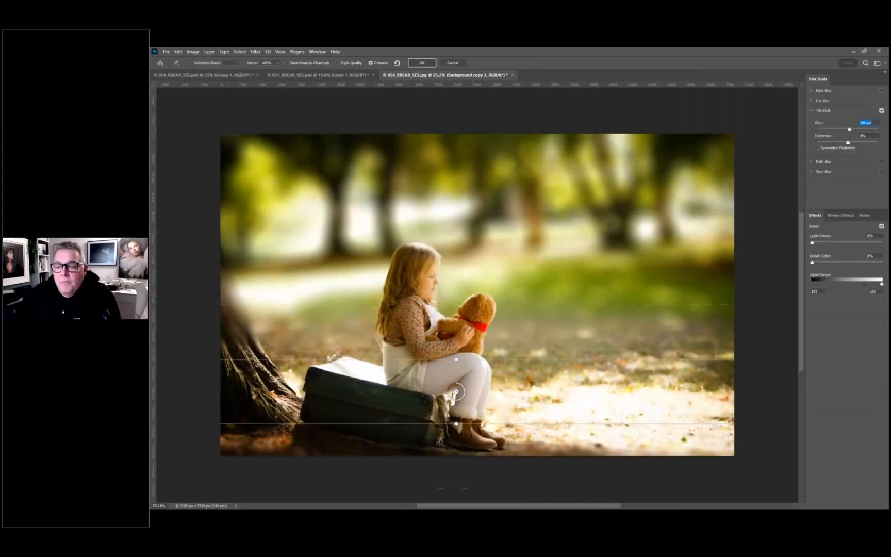
drag(456, 397, 455, 413)
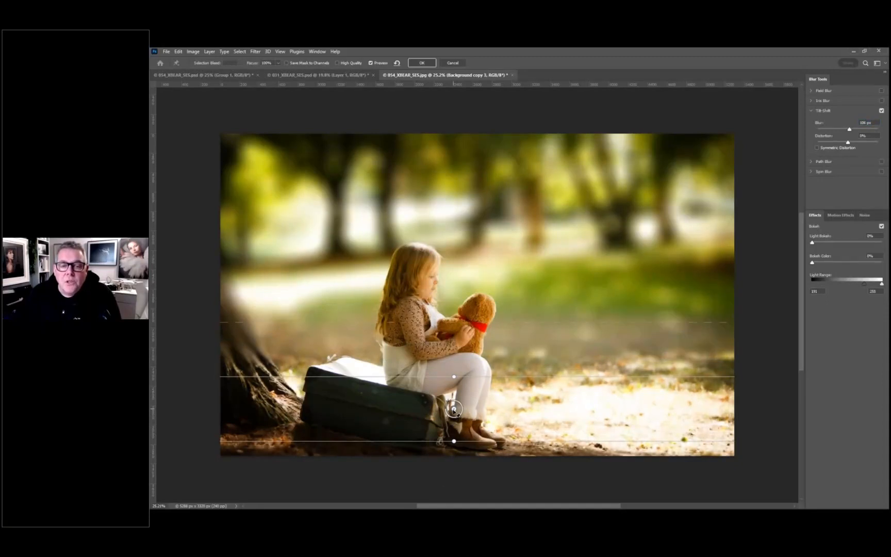
drag(496, 322, 495, 304)
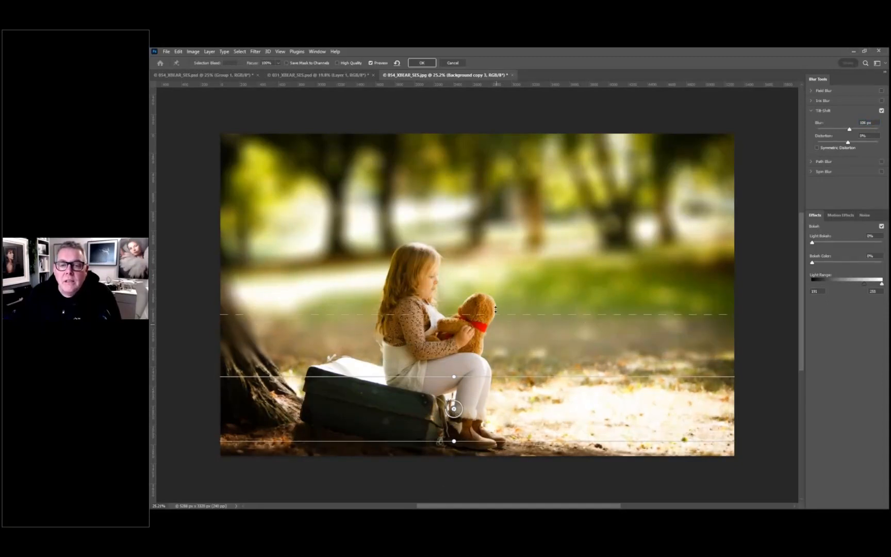
drag(454, 409, 453, 417)
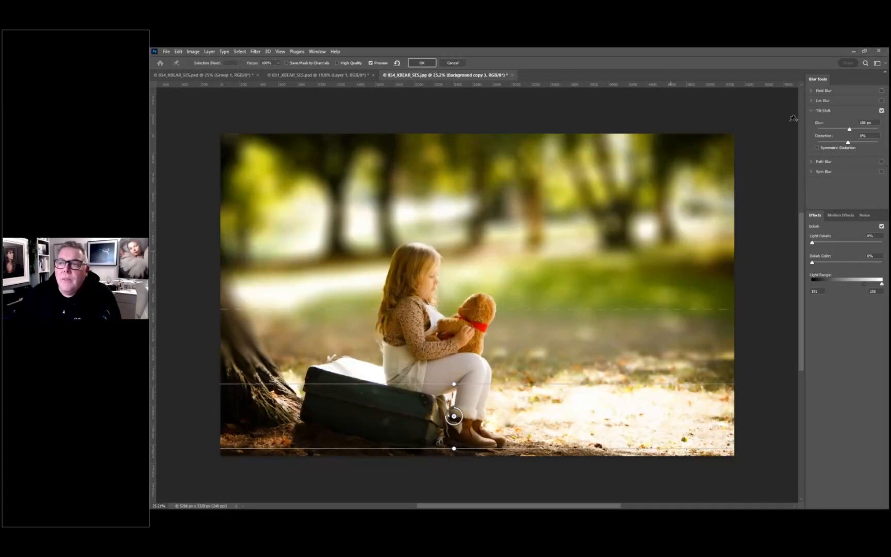
click(431, 64)
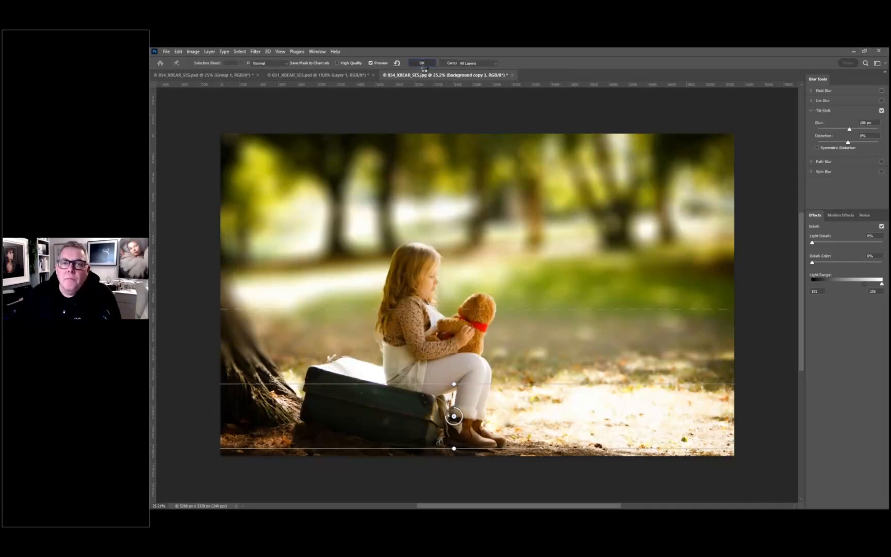
click(424, 68)
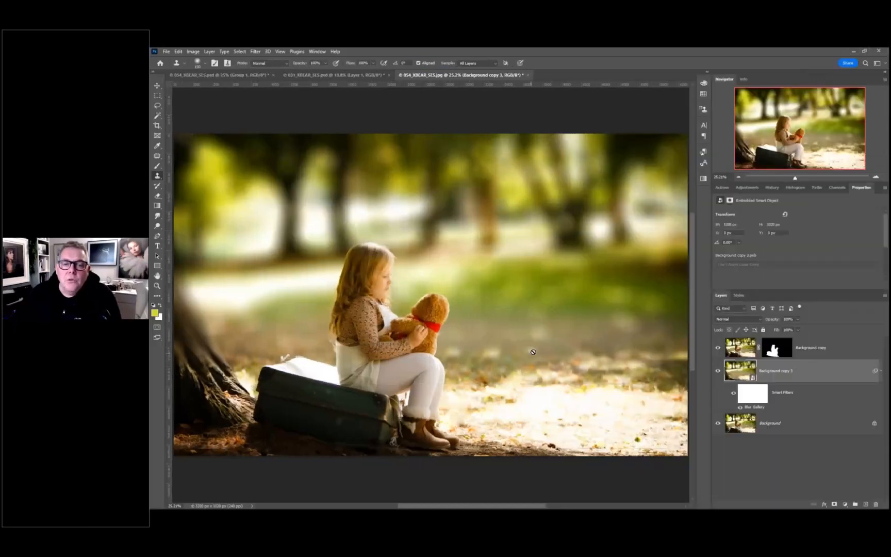
- Compare the image with and without the adjusted blur layer, leaving it visible
click(719, 371)
click(719, 372)
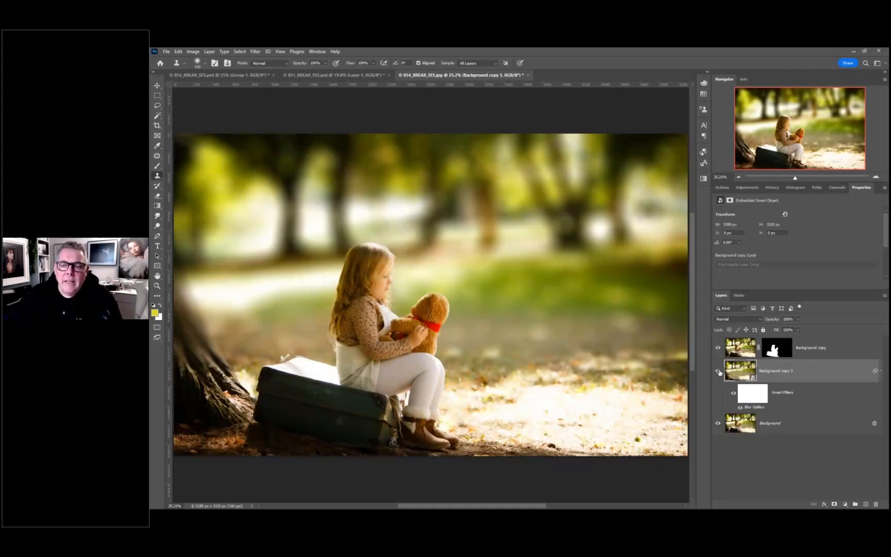
drag(448, 368, 494, 369)
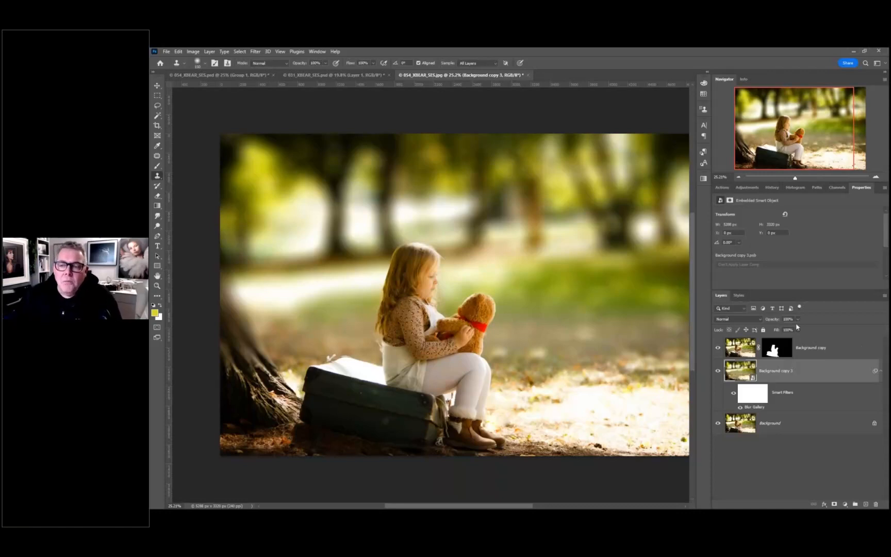
- Rename the blurred background layer "tilt shift effect" and keep it visible
double_click(776, 372)
text(t)
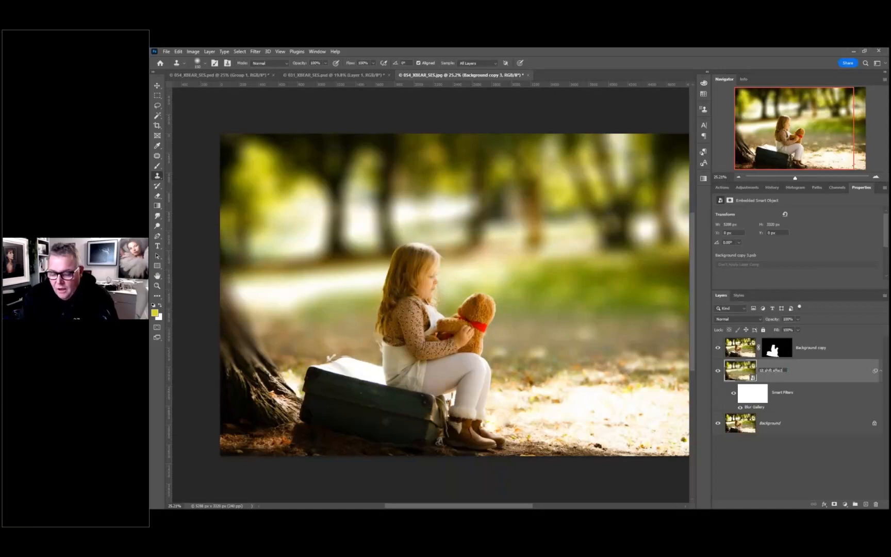
text(ilt shift effect)
key(Return)
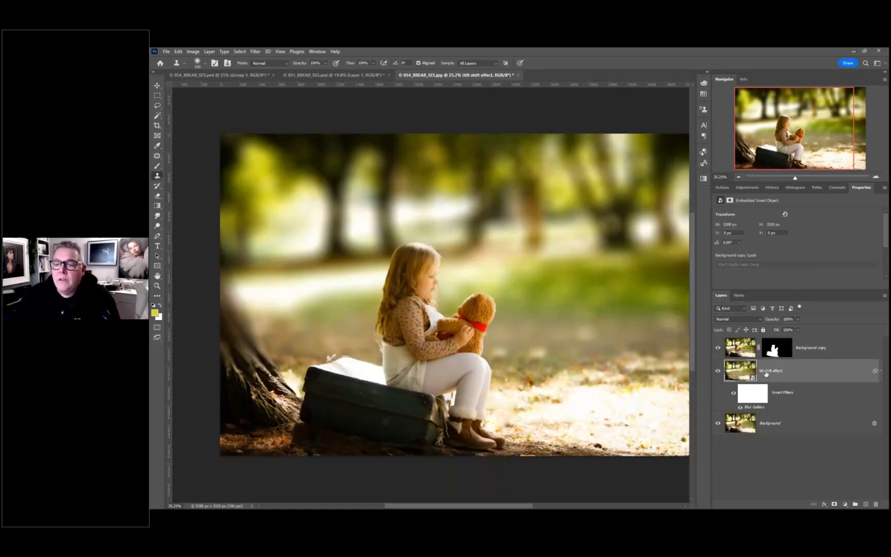
click(718, 371)
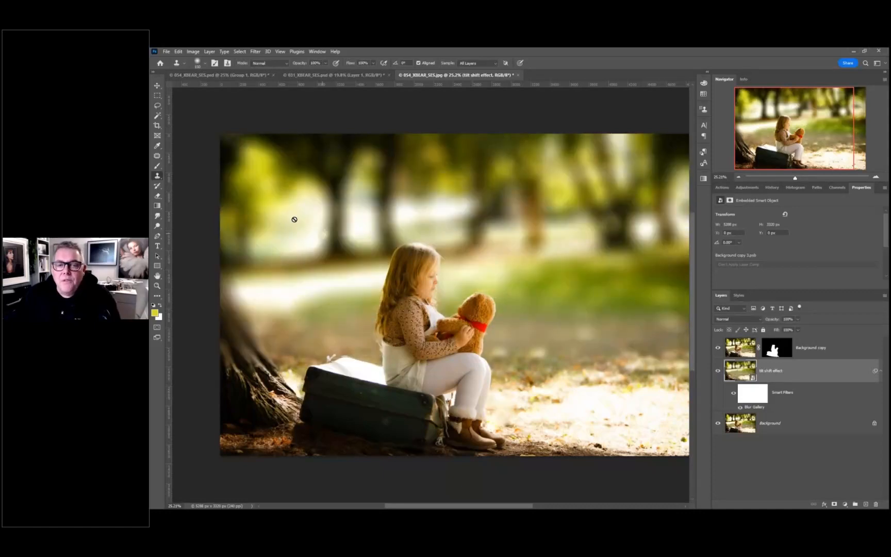
- Add an empty layer above the tilt shift effect layer and sample a pale yellow-green foreground colour from the bright gap between the trees
click(867, 504)
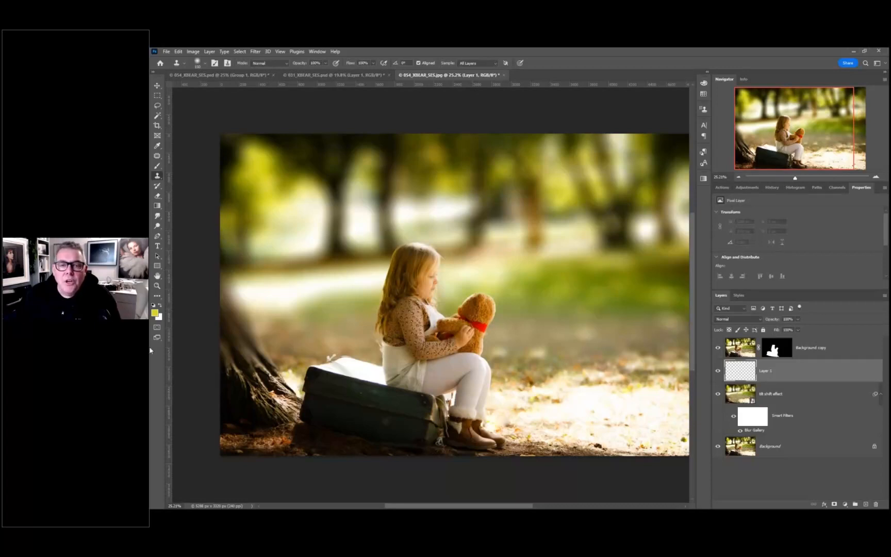
click(155, 313)
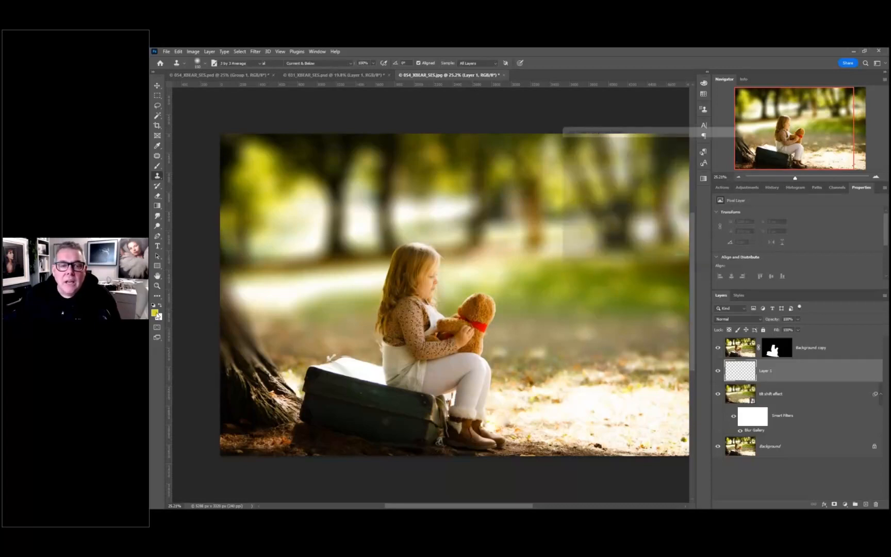
click(276, 241)
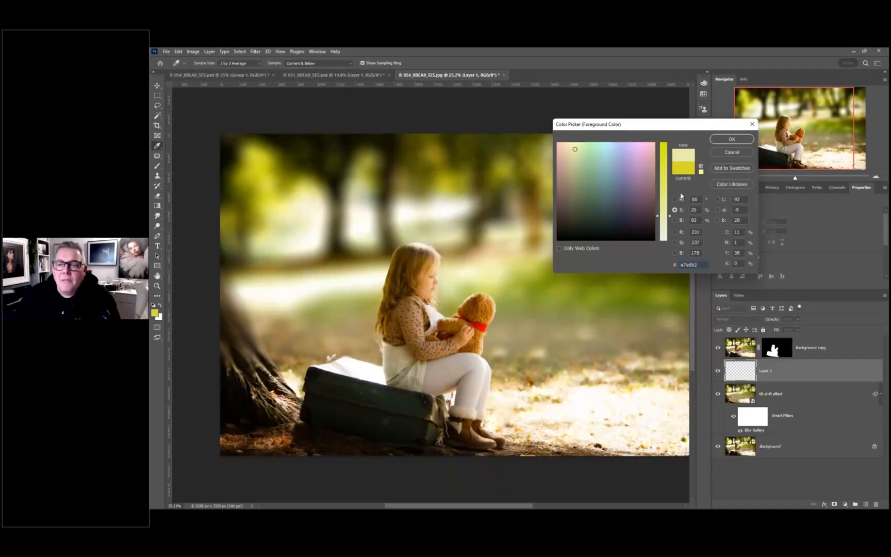
click(717, 140)
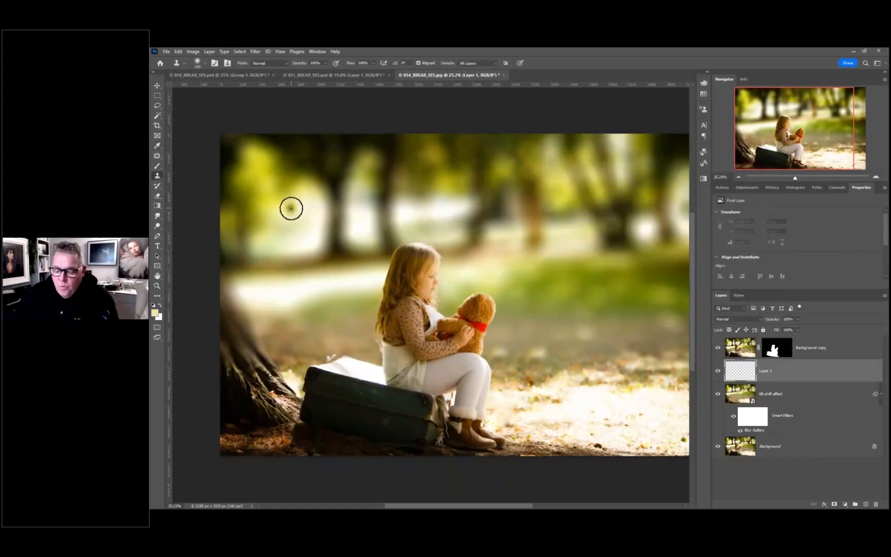
- Paint a soft blob of the sampled colour over the bright trees behind the girl with a Soft Round brush at 0% hardness
key(b)
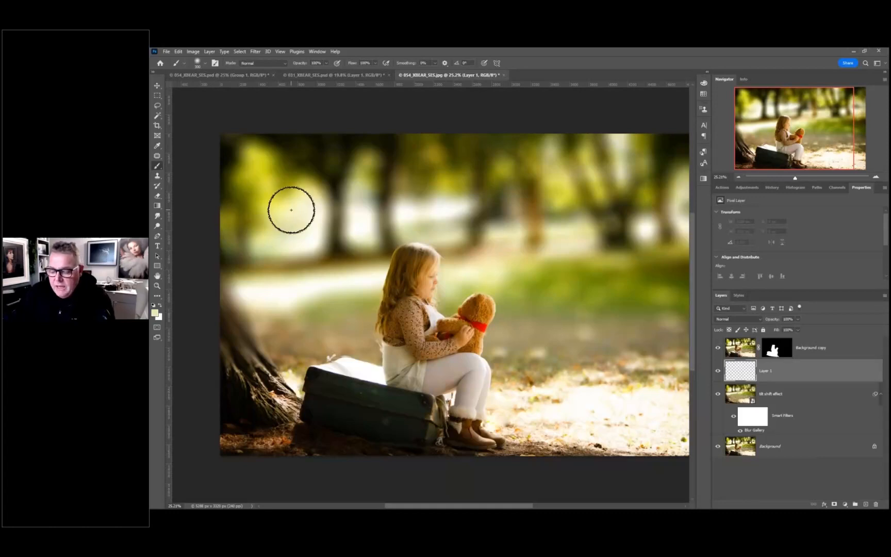
right_click(297, 229)
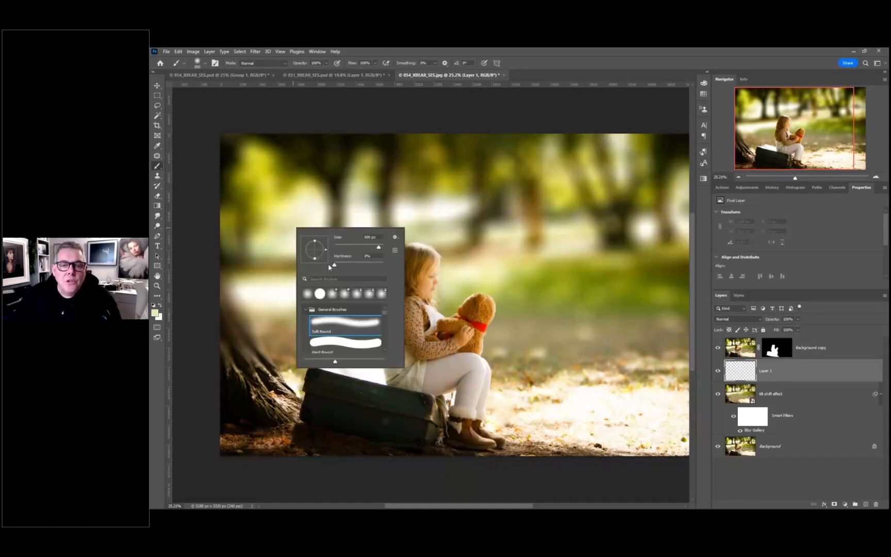
drag(378, 247, 374, 248)
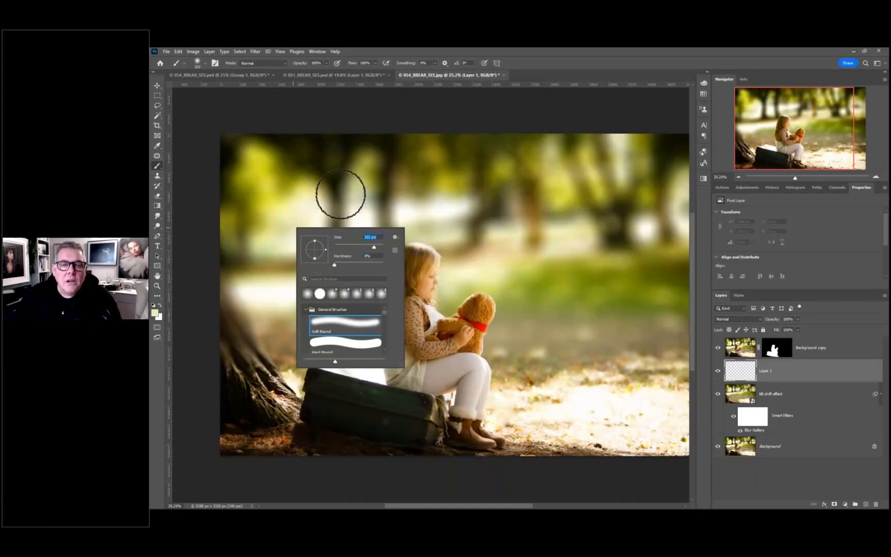
click(314, 124)
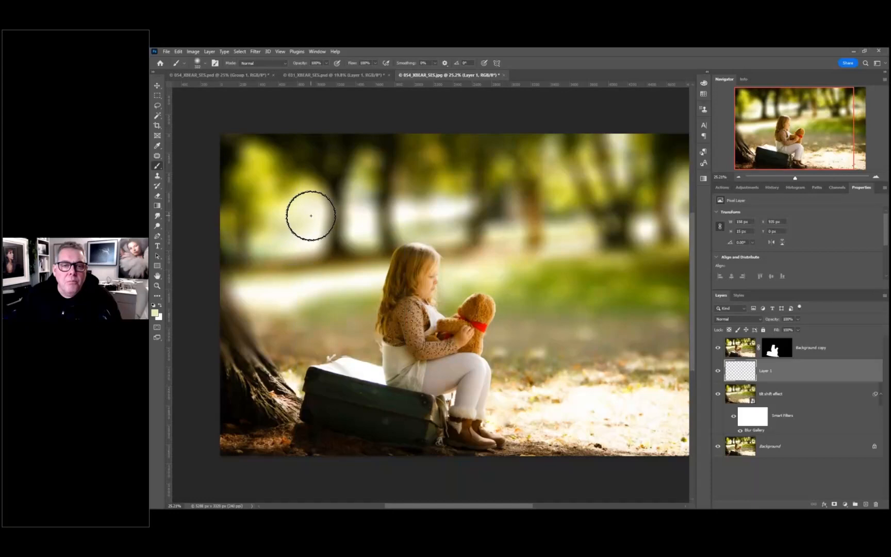
mouse_move(322, 226)
mouse_down()
mouse_move(310, 248)
mouse_move(273, 243)
mouse_move(307, 211)
mouse_move(329, 232)
mouse_move(304, 235)
mouse_up()
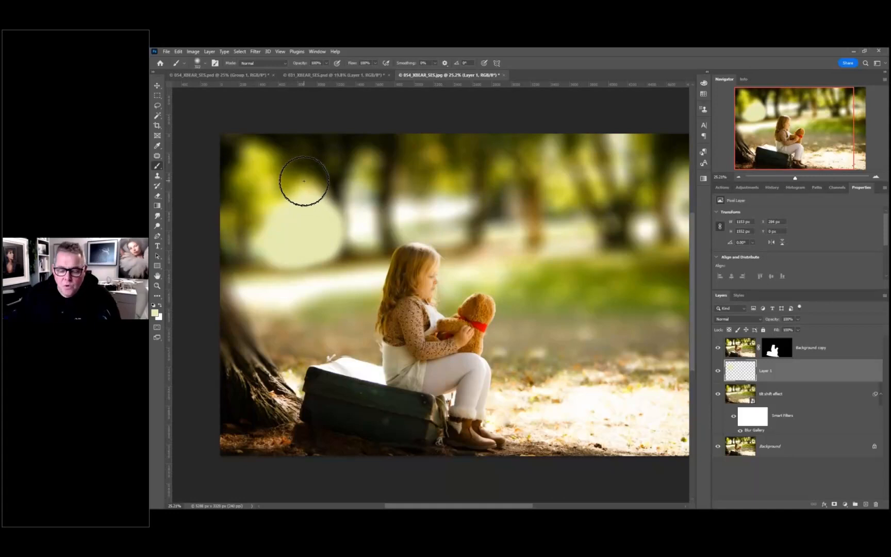
- Enlarge the painted blob to about 207% and position it over the trees behind the girl's back
key(ctrl+t)
mouse_move(356, 282)
mouse_down()
mouse_move(392, 309)
mouse_move(467, 428)
mouse_up()
drag(364, 298, 331, 208)
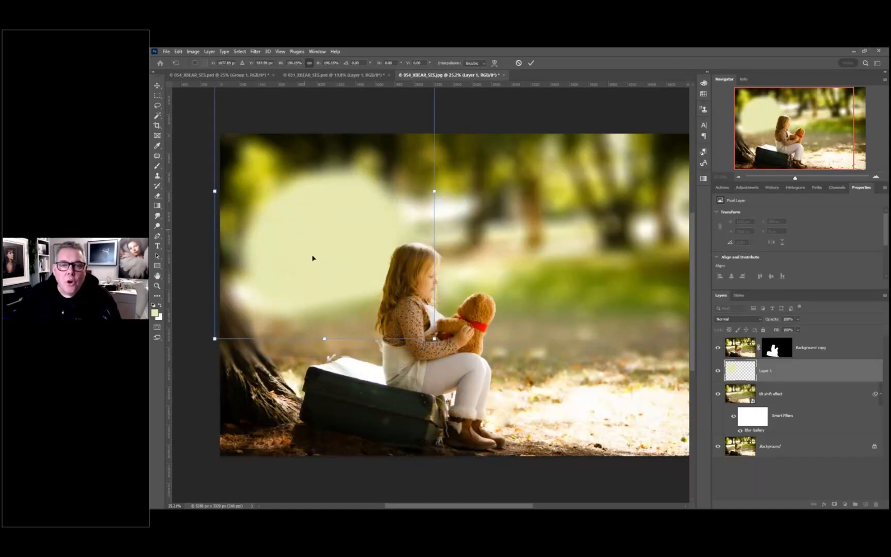
drag(443, 361, 445, 362)
drag(367, 250, 361, 240)
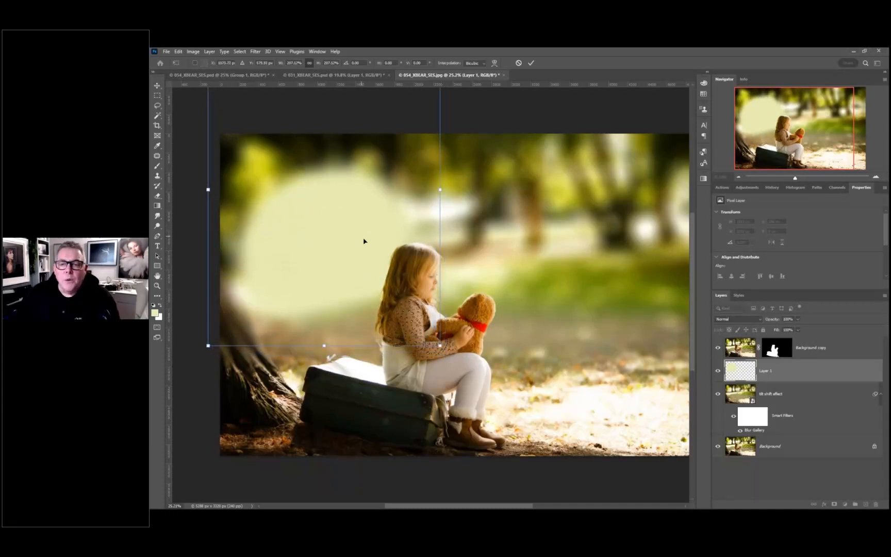
key(Return)
key(b)
- Set the painted glow layer to Screen blending, compare weaker and full strengths, and reduce its opacity to 38%
click(741, 319)
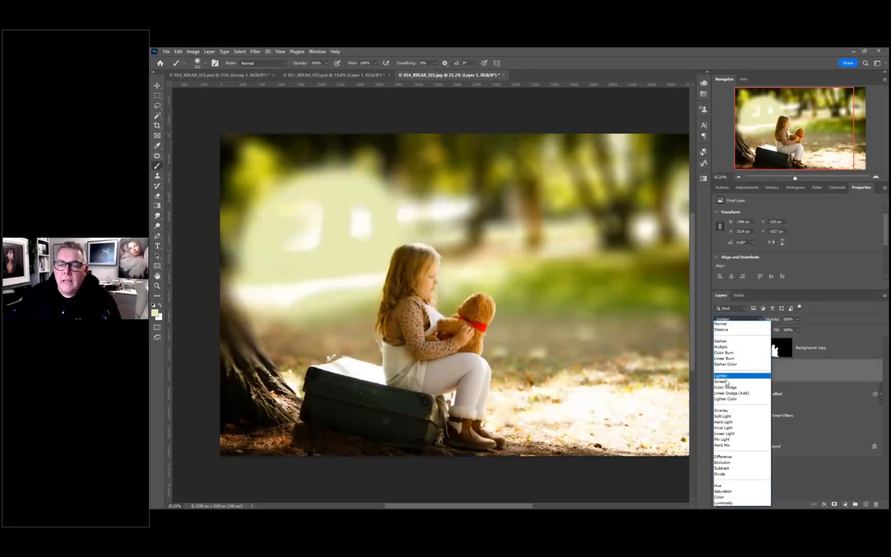
click(726, 383)
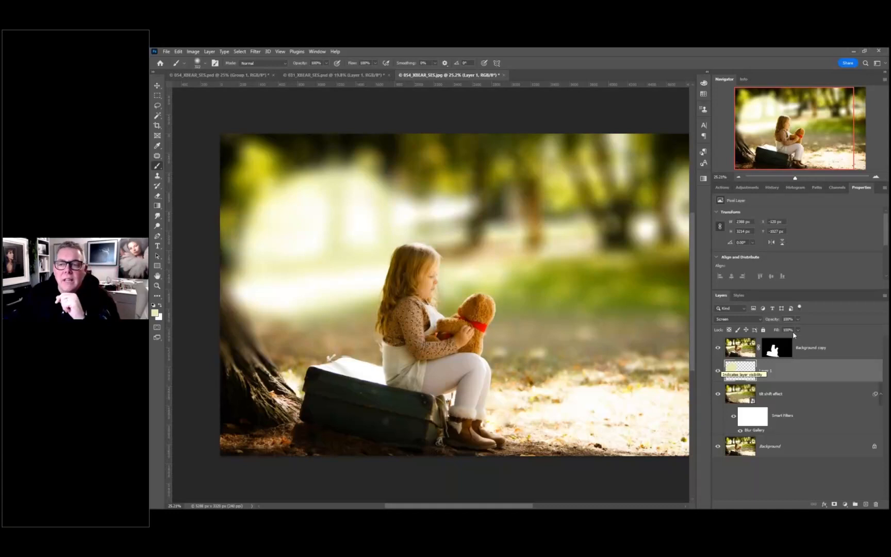
drag(780, 320, 750, 324)
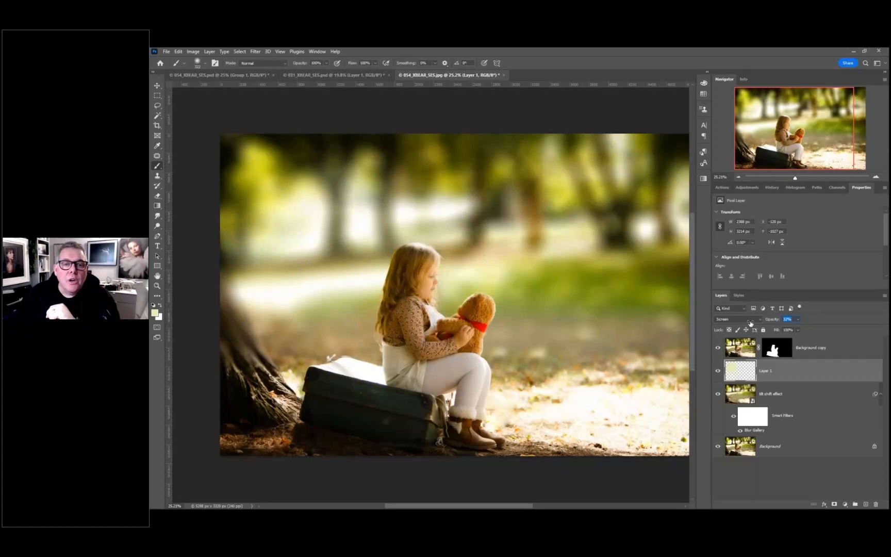
drag(751, 324, 754, 318)
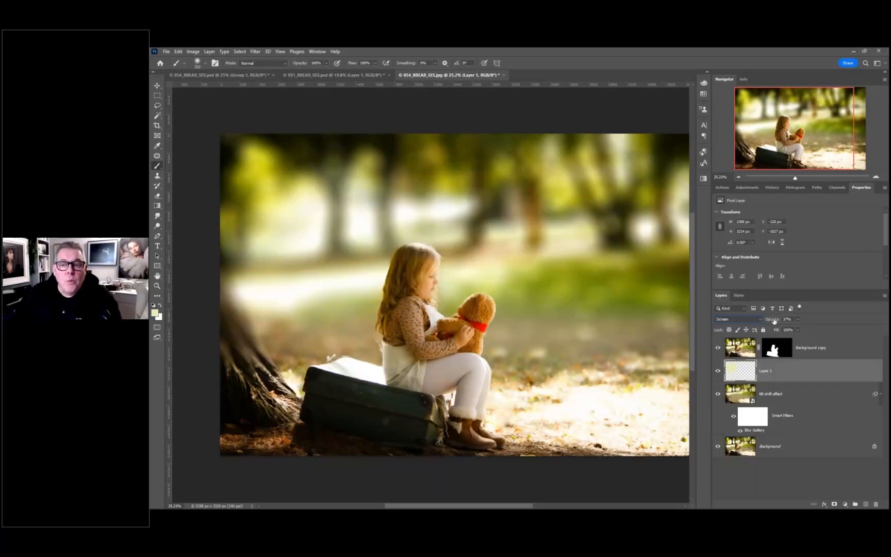
drag(774, 321, 767, 321)
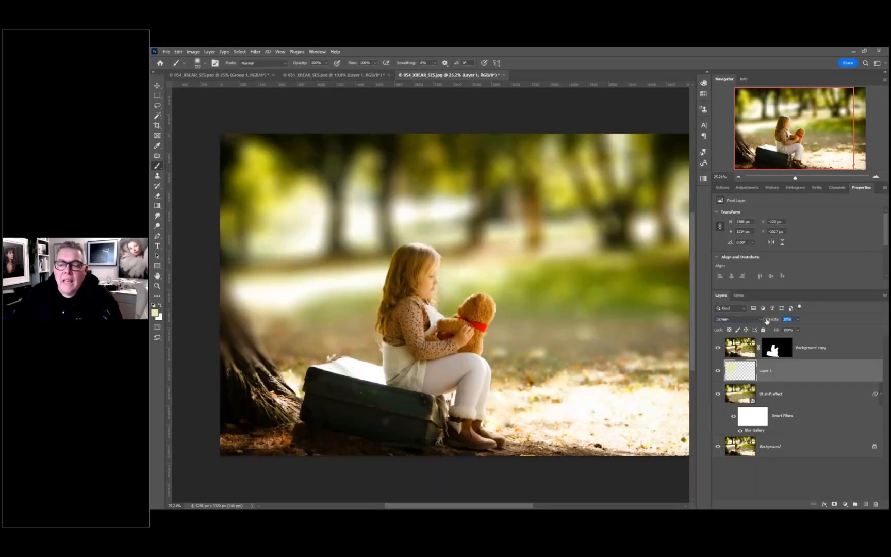
drag(767, 320, 801, 319)
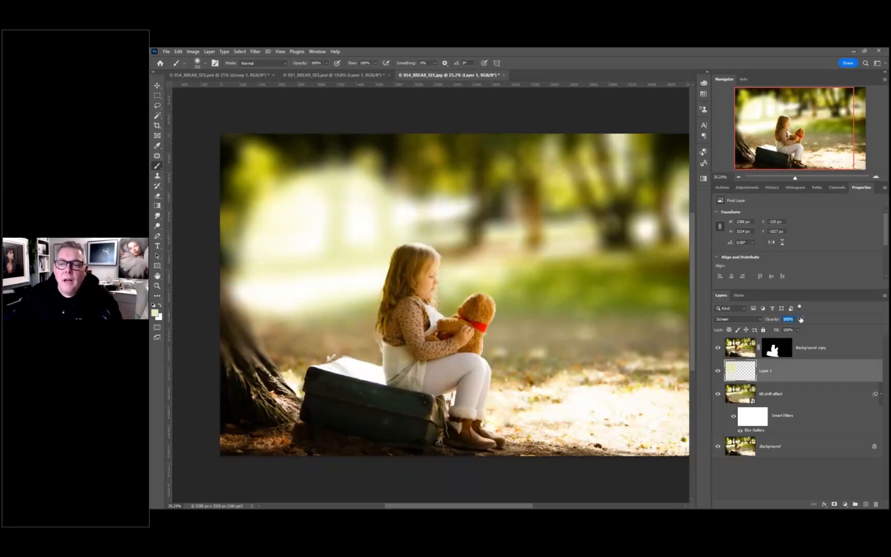
drag(800, 319, 777, 320)
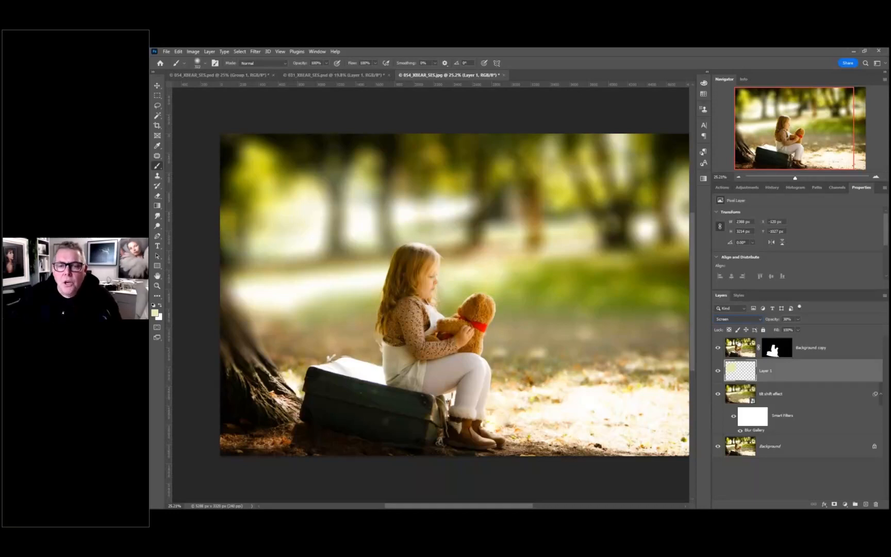
- Select the Background copy layer and check what it, the glow and the tilt shift effect layer each contribute, leaving all visible
click(741, 348)
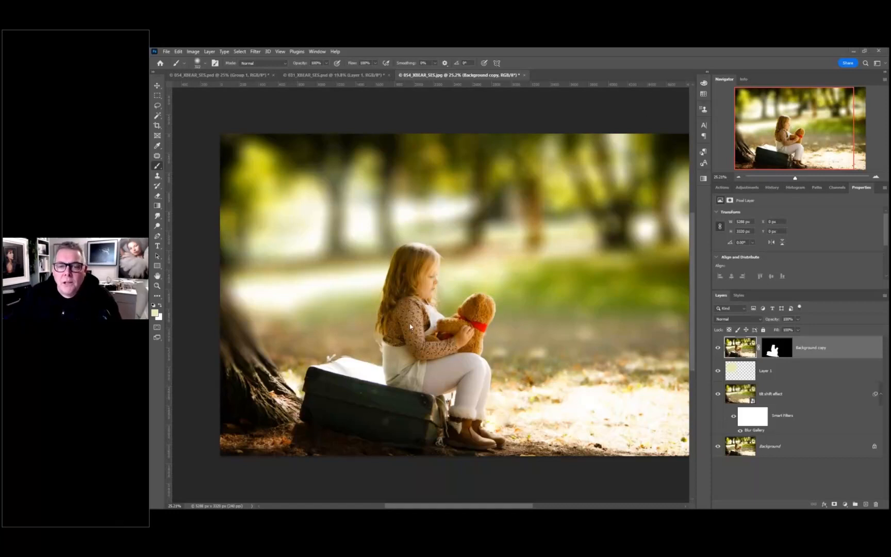
click(718, 348)
click(718, 348)
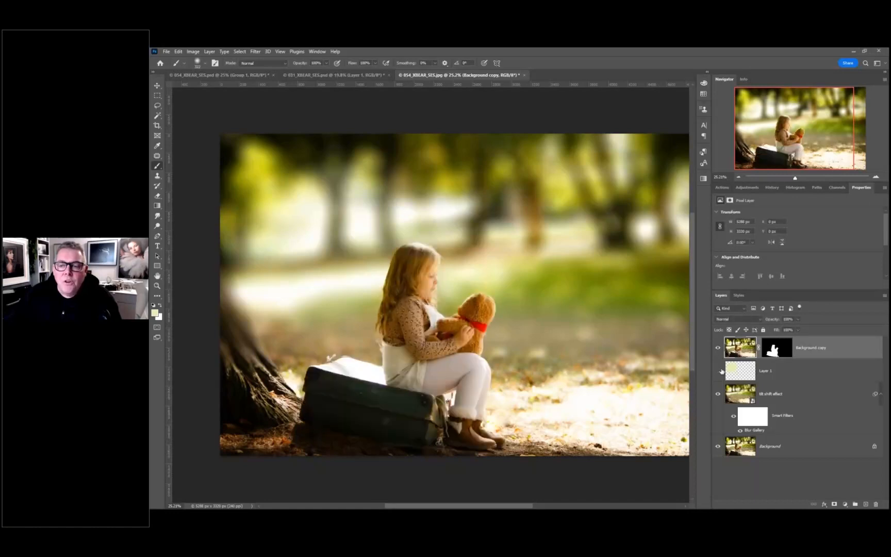
click(718, 371)
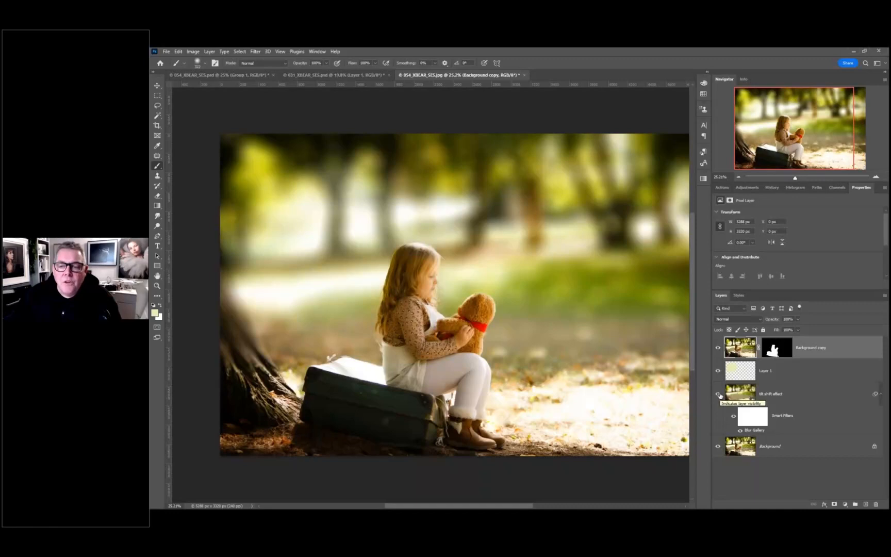
click(718, 394)
click(718, 394)
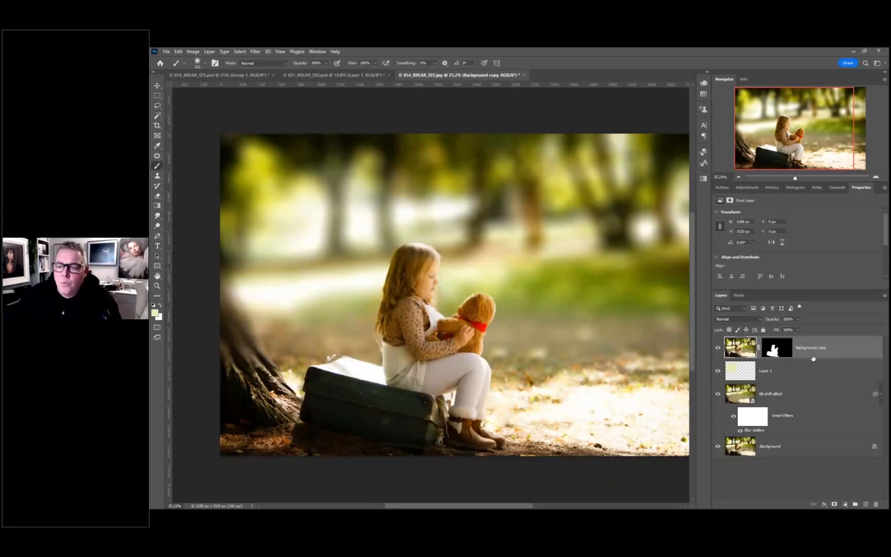
- Add a Gradient Map adjustment layer above the masked girl layer
click(847, 505)
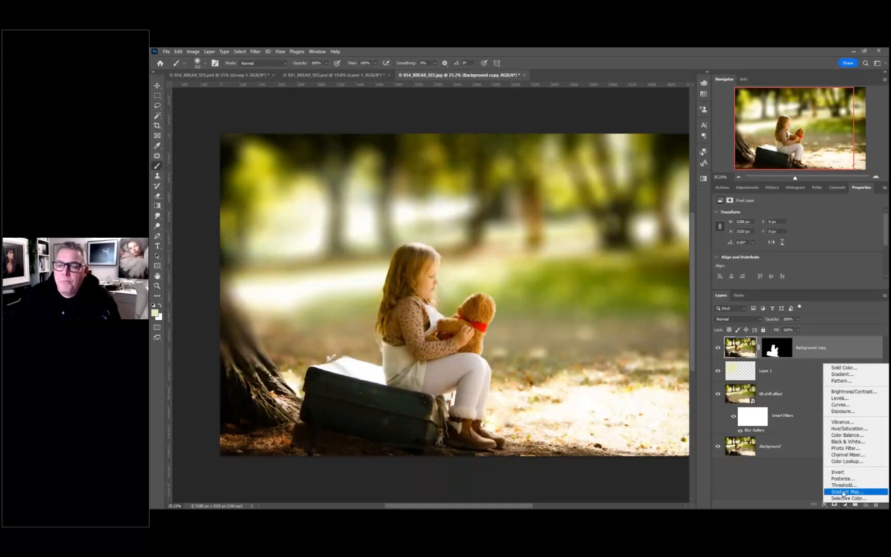
click(844, 493)
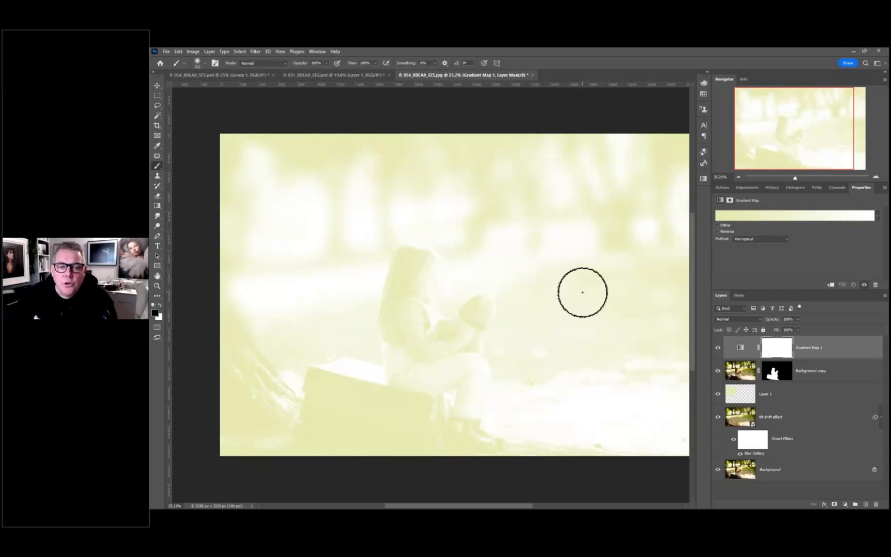
- Apply the Blue, Red, Yellow preset from Legacy Default Gradients to the Gradient Map
click(756, 240)
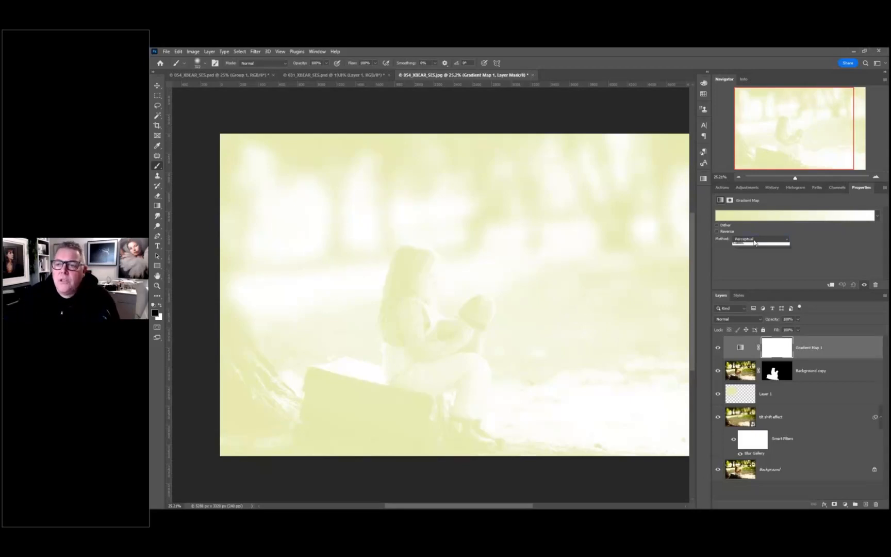
click(739, 219)
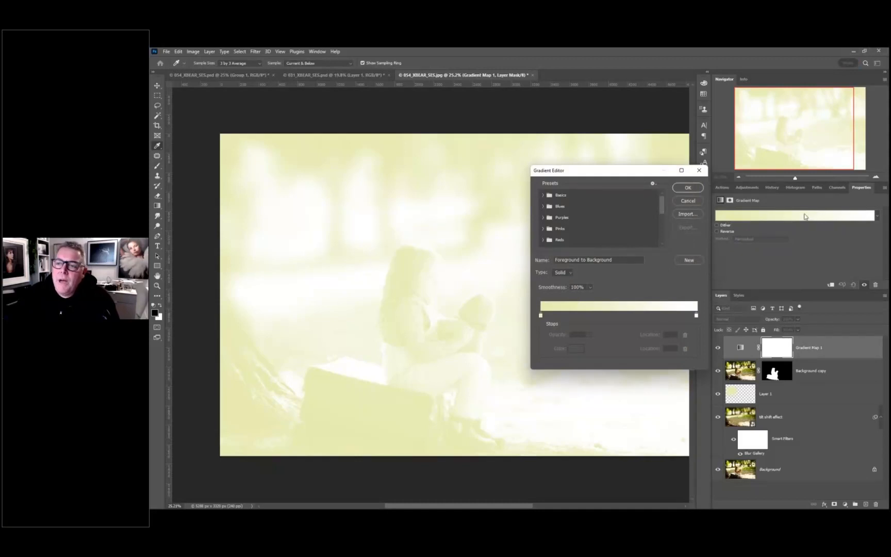
drag(663, 205, 664, 239)
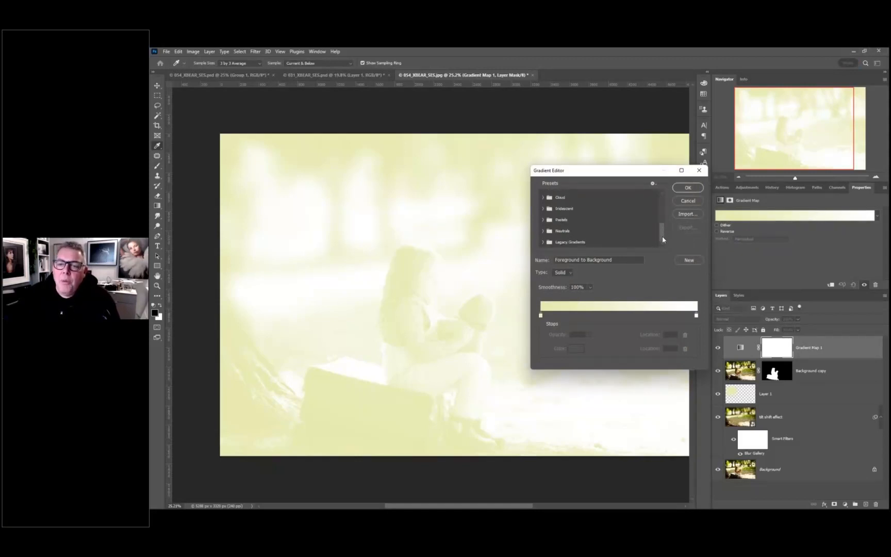
click(573, 244)
click(573, 243)
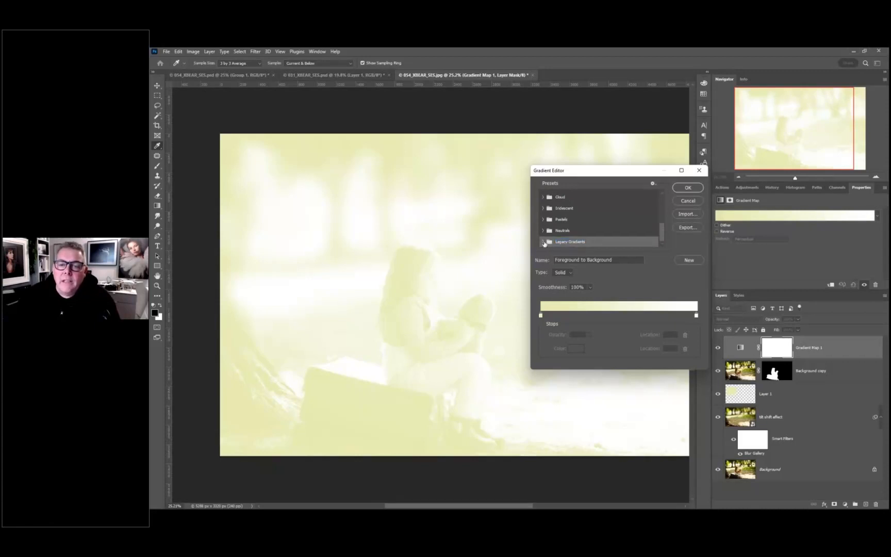
click(543, 242)
scroll(578, 238, down, 3)
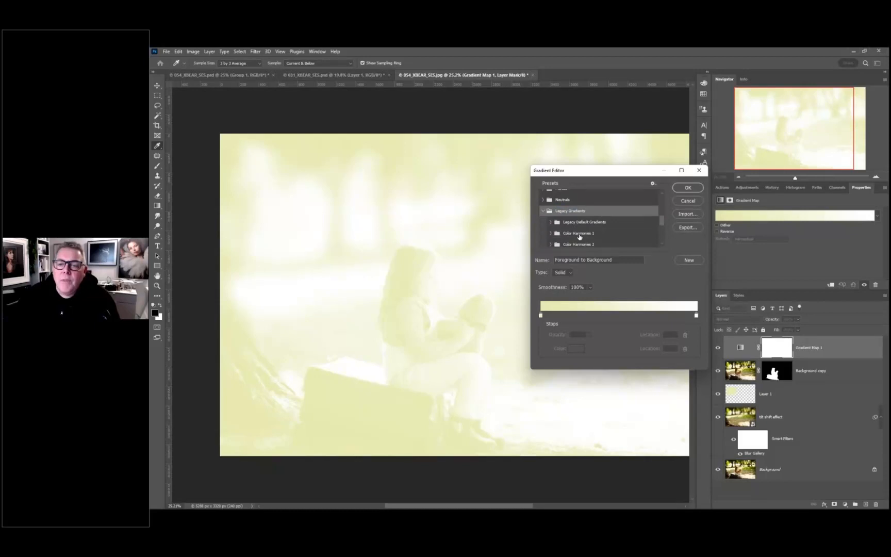
click(551, 222)
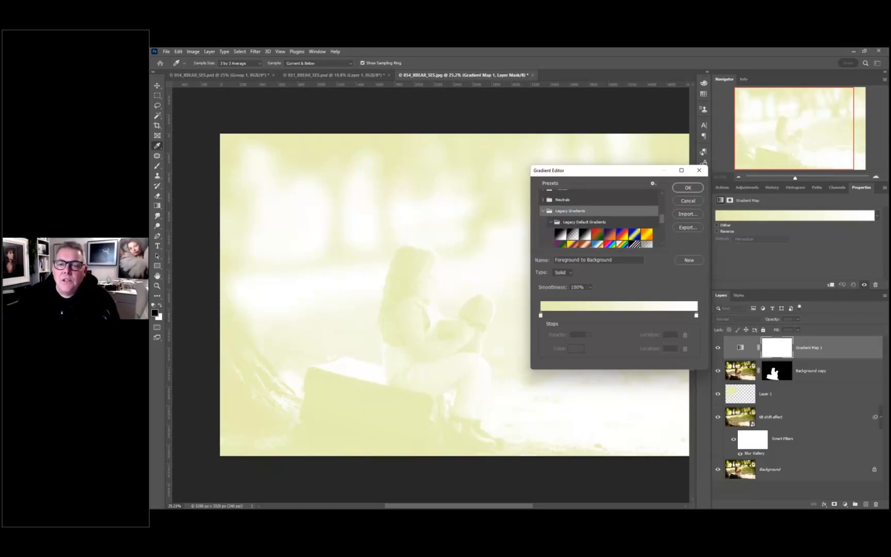
click(623, 237)
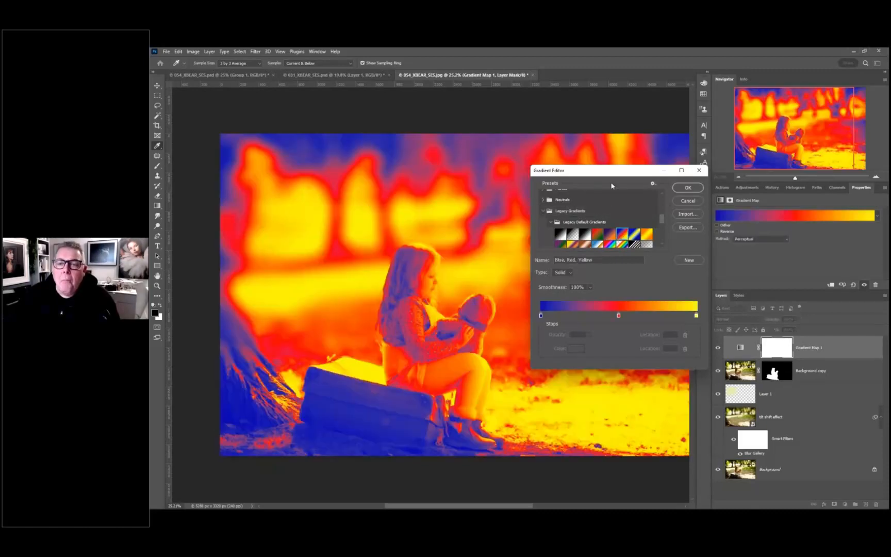
click(687, 188)
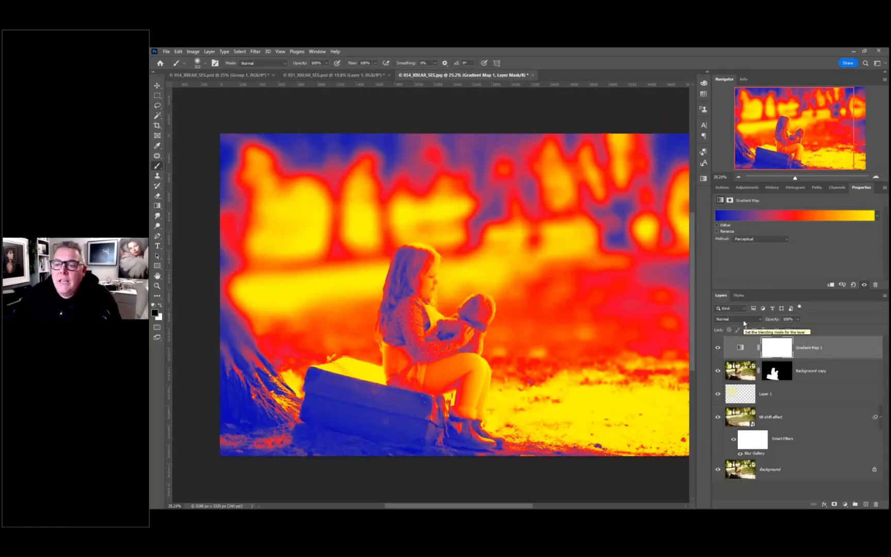
- Compare Screen and Normal blending on the Gradient Map layer, keep Normal, and lower its opacity to 17%
drag(774, 319, 746, 324)
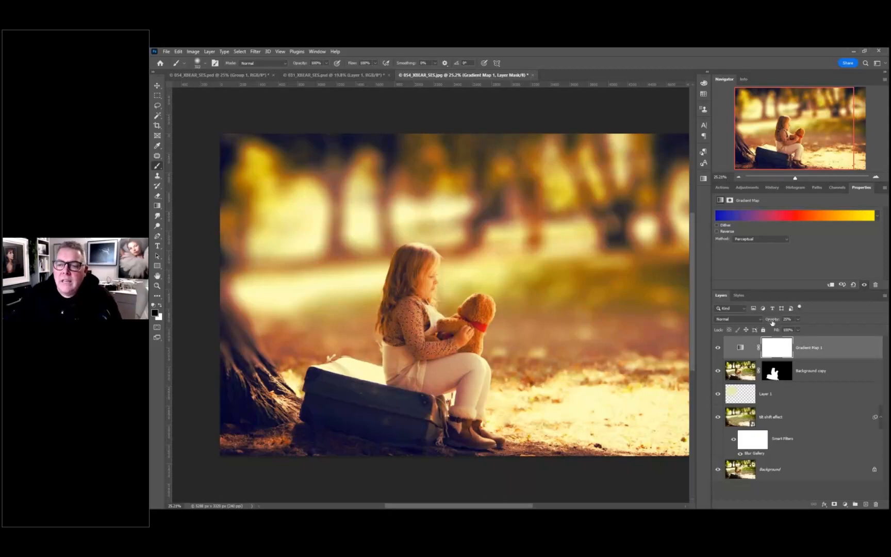
drag(773, 323, 770, 322)
key(Return)
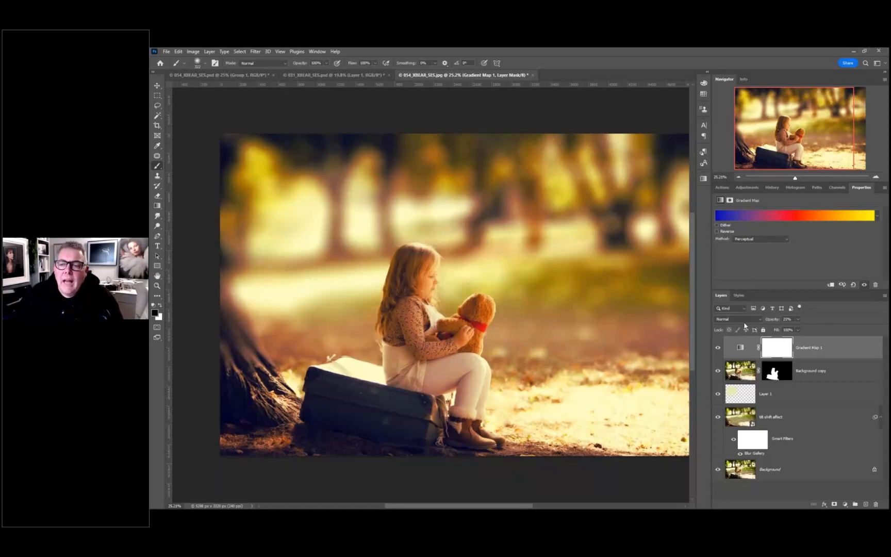
click(747, 320)
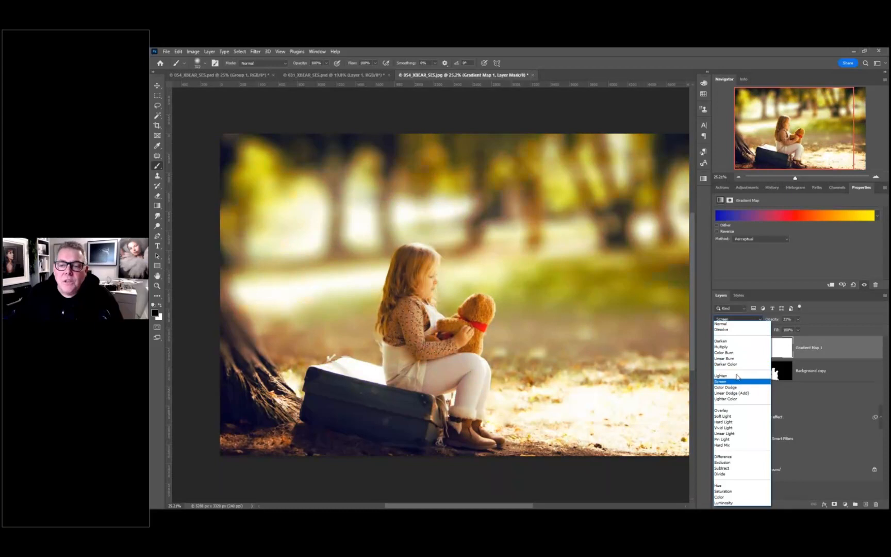
click(753, 324)
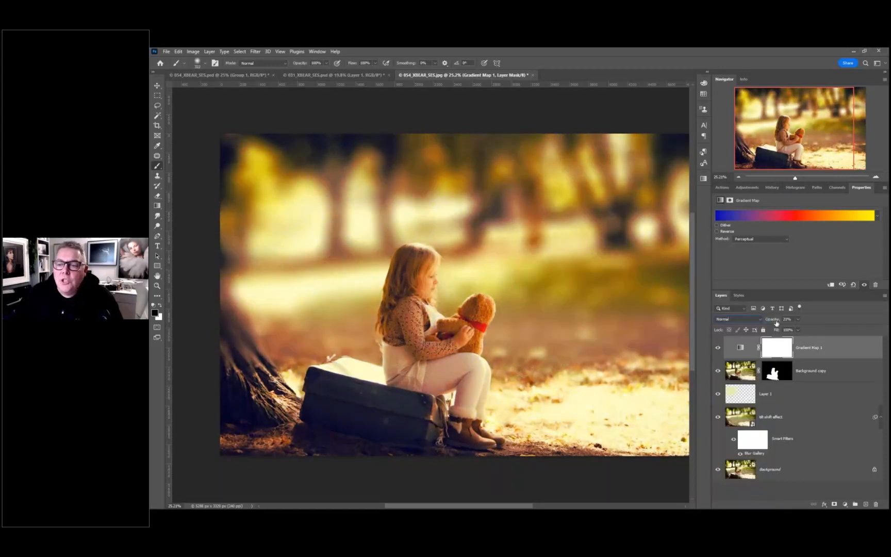
drag(775, 323, 774, 323)
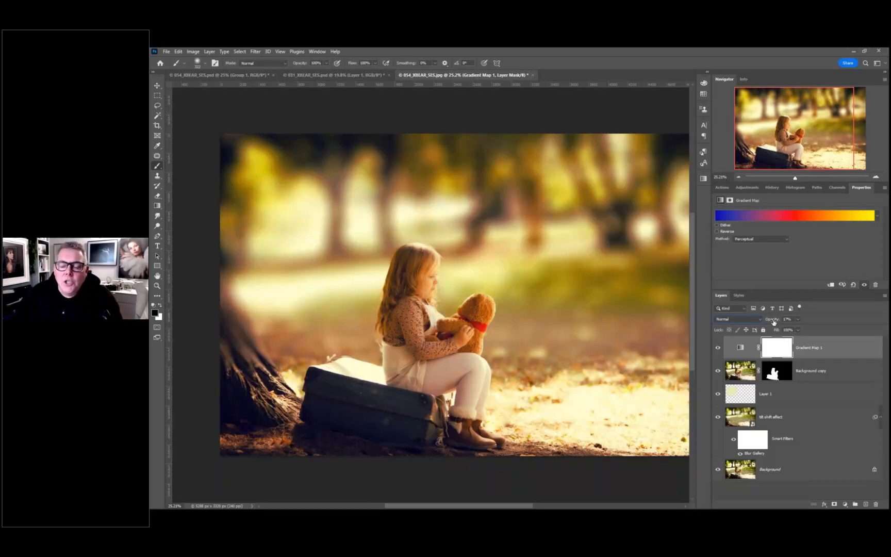
- Add a Channel Mixer adjustment layer above the Gradient Map and set red to +107% in the Red output channel
click(845, 504)
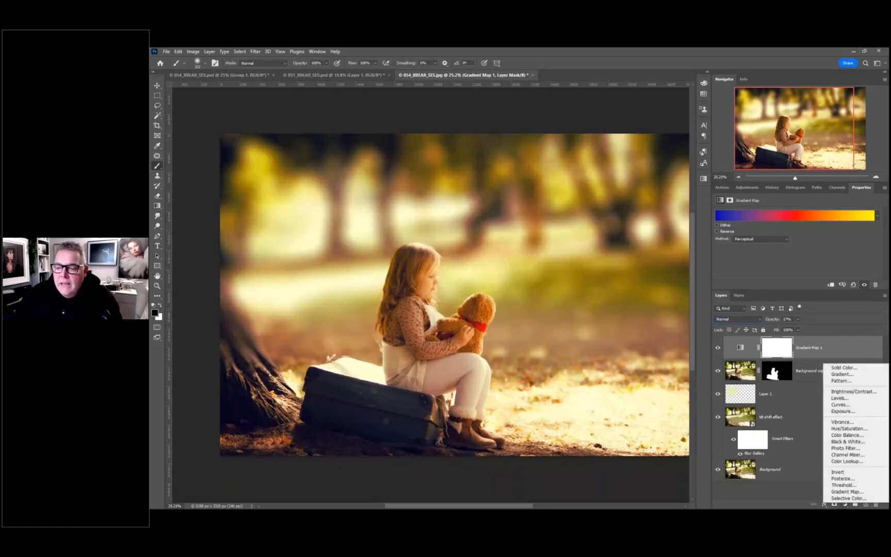
click(838, 455)
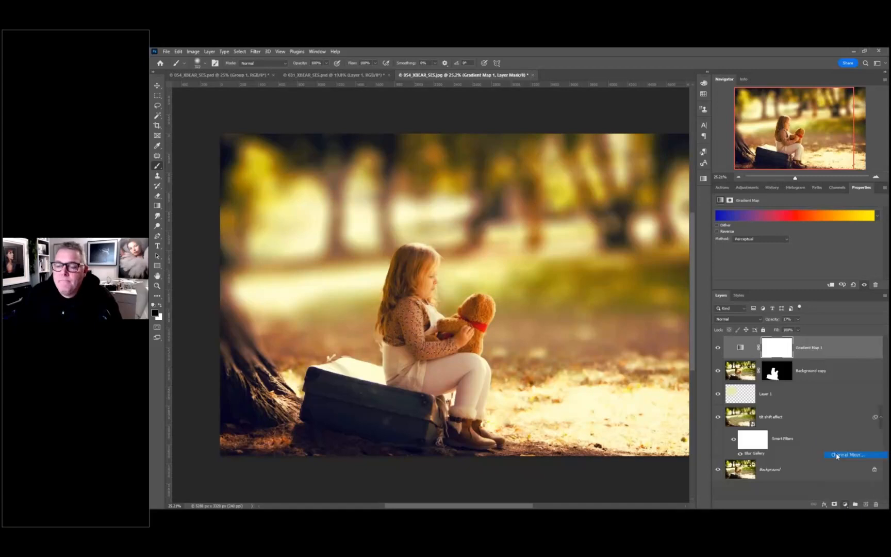
click(764, 225)
click(760, 227)
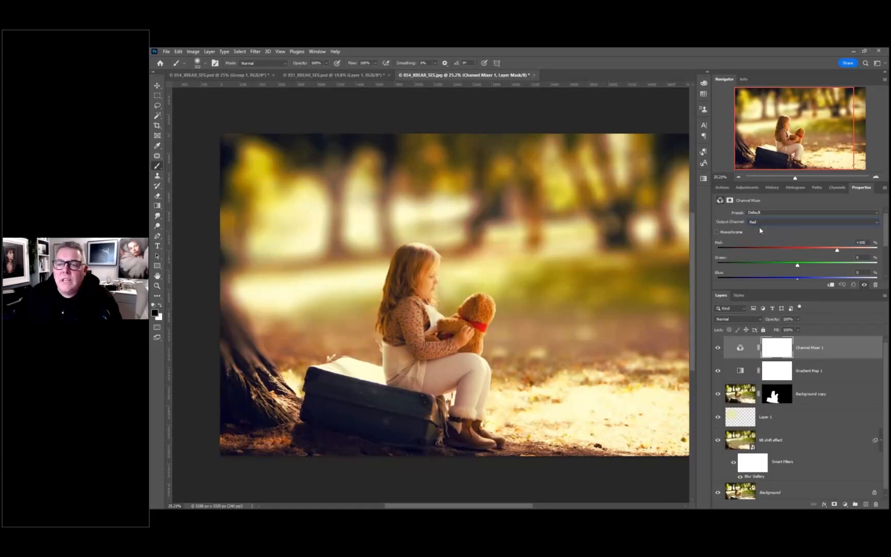
mouse_move(838, 250)
mouse_down()
mouse_move(798, 251)
mouse_move(841, 251)
mouse_up()
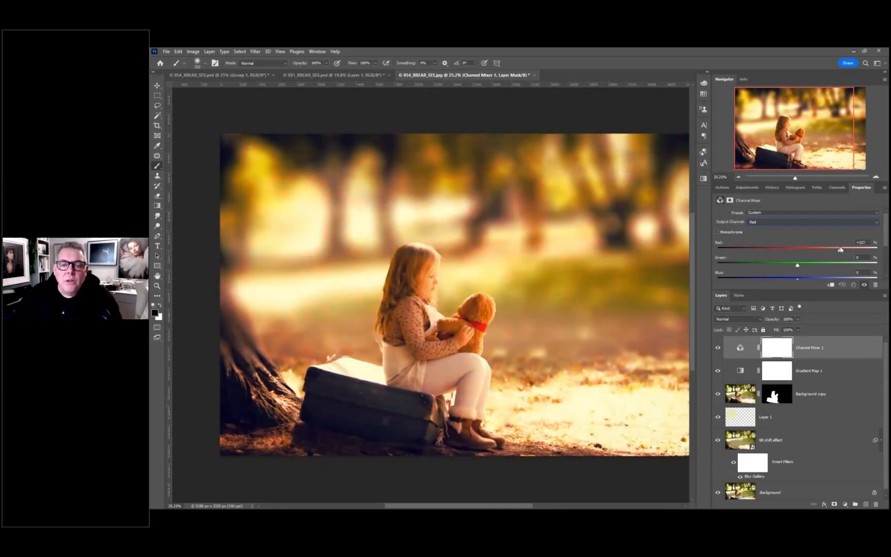
- Set blue to +90% in the Channel Mixer's Blue output channel
click(801, 223)
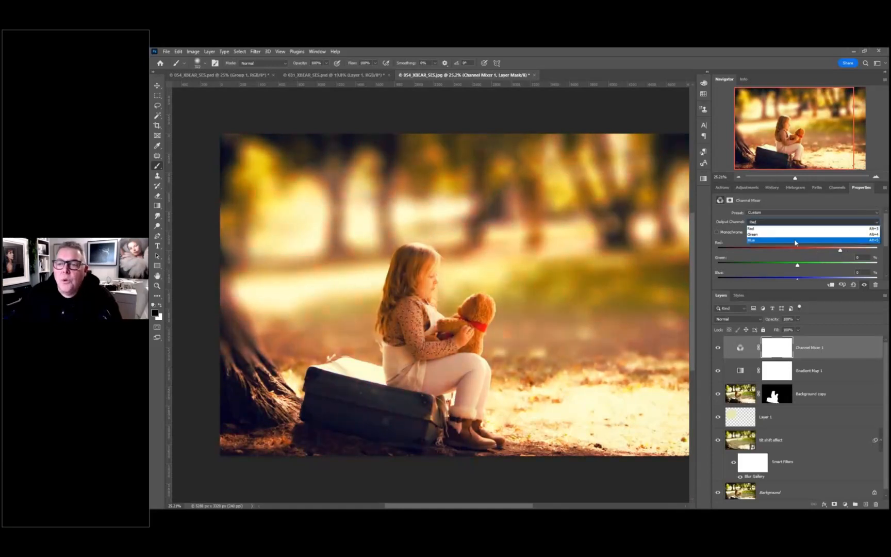
click(796, 240)
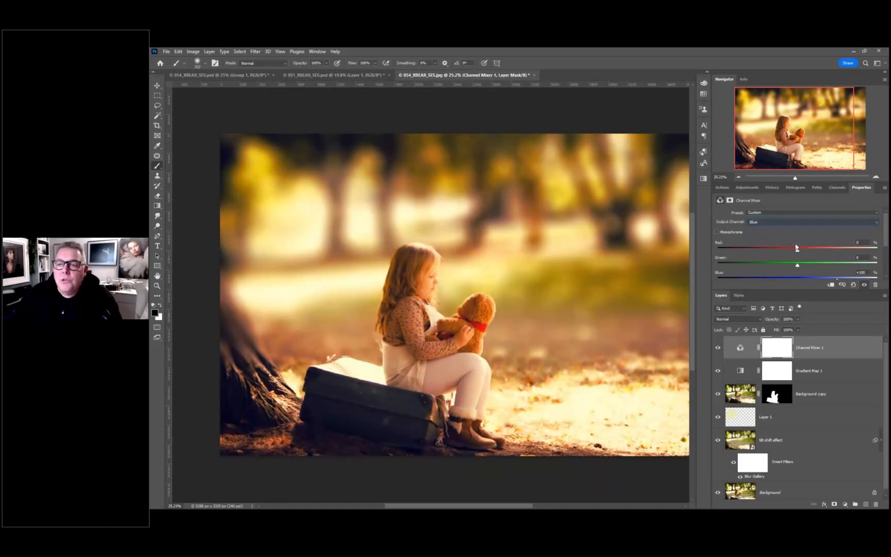
mouse_move(838, 279)
mouse_down()
mouse_move(824, 279)
mouse_move(832, 279)
mouse_up()
- Set green to +96% in the Channel Mixer's Green output channel
click(800, 224)
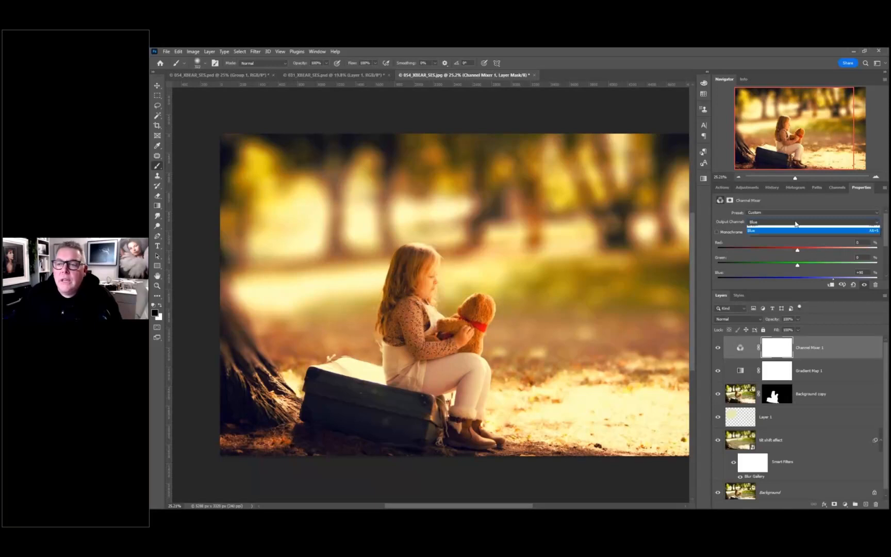
click(785, 237)
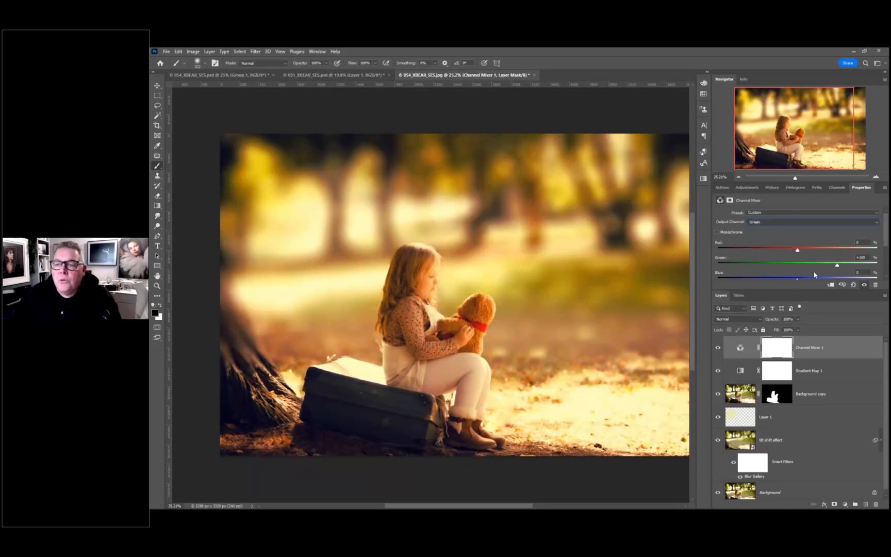
mouse_move(838, 267)
mouse_down()
mouse_move(824, 265)
mouse_move(837, 266)
mouse_up()
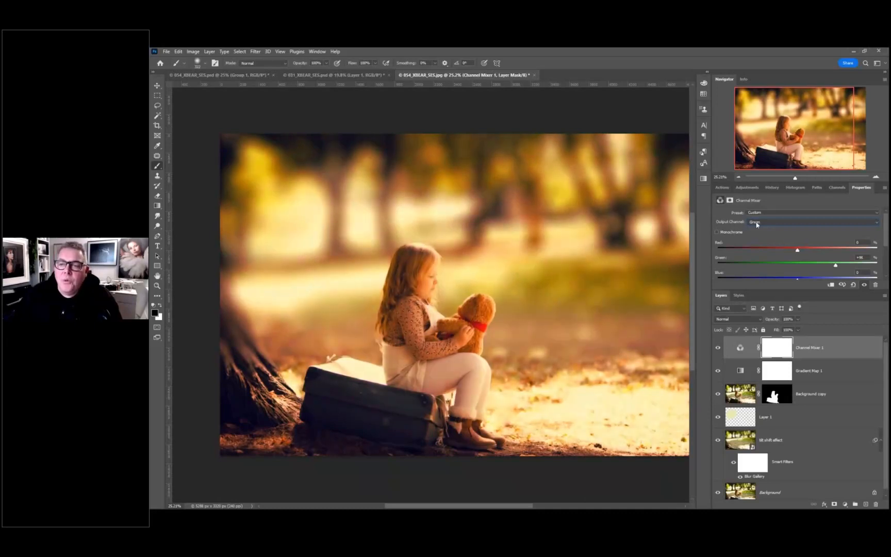
- Make room to see all Channel Mixer controls and raise blue to +101% in the Blue output channel
click(758, 224)
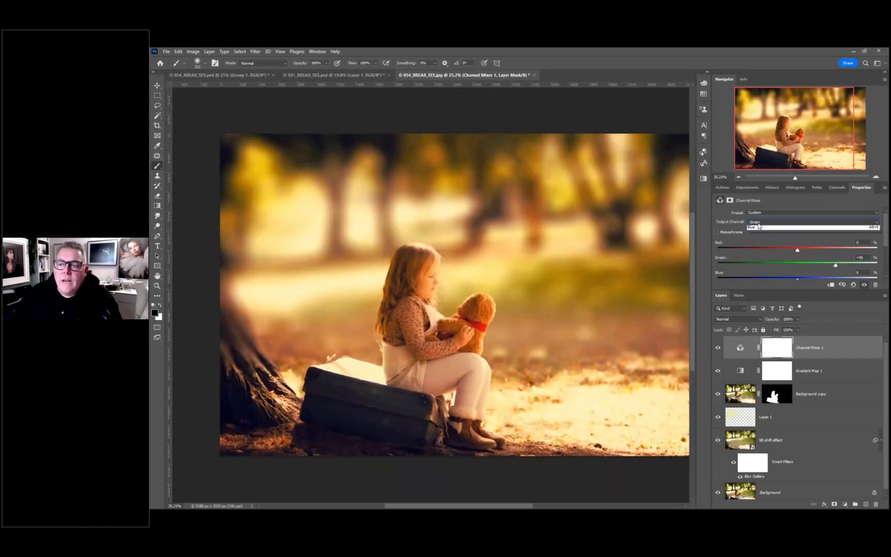
click(760, 241)
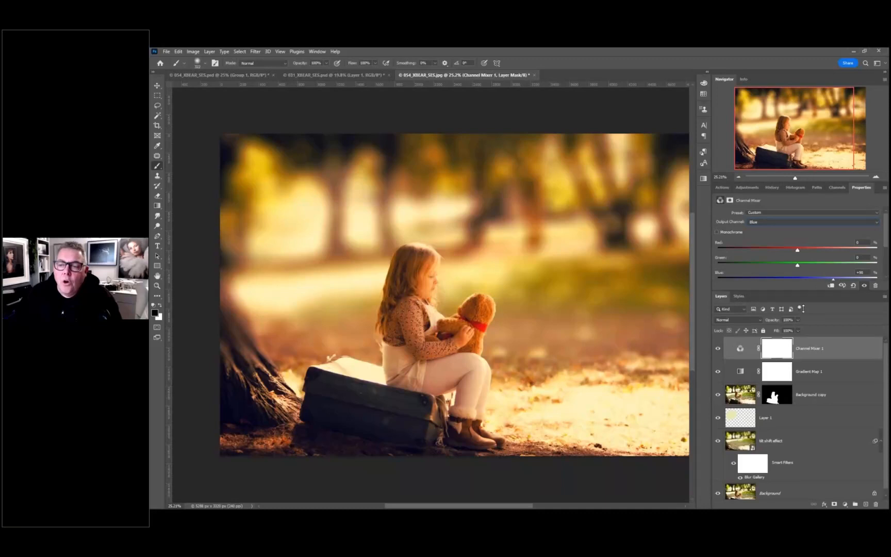
drag(806, 291, 802, 326)
drag(835, 282, 838, 282)
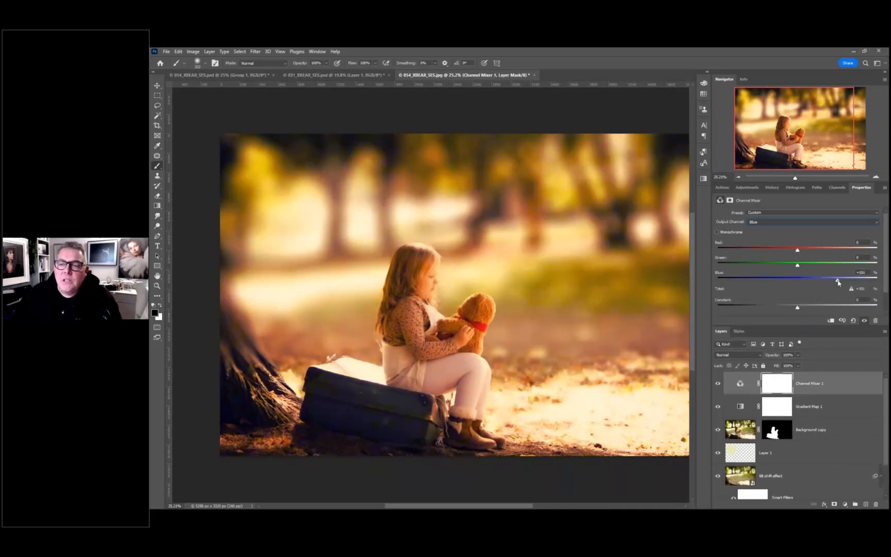
- Test lower red amounts in the Channel Mixer's Red output channel and settle on red at +102%
click(782, 225)
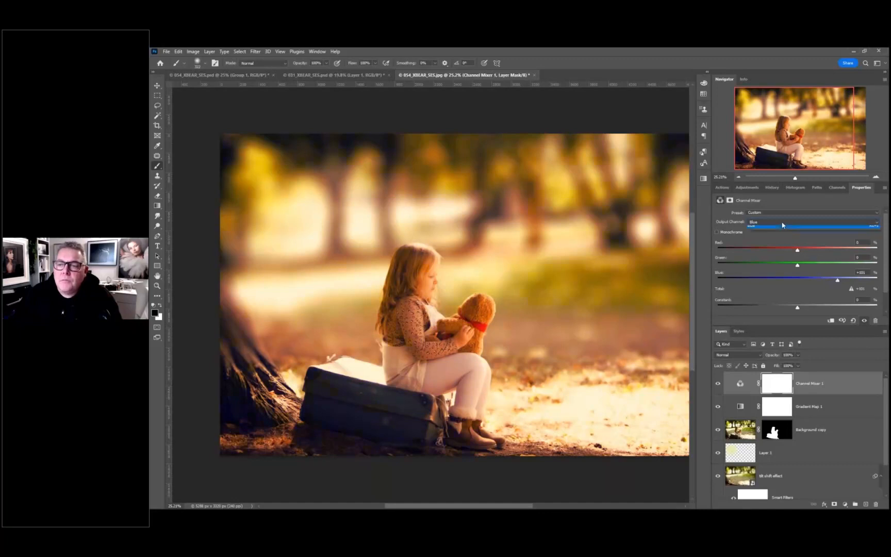
click(767, 230)
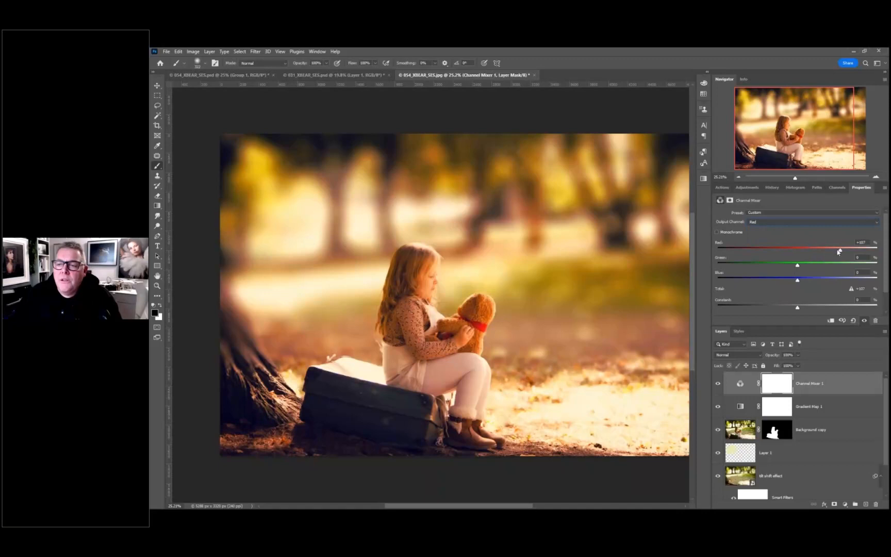
drag(839, 252, 828, 251)
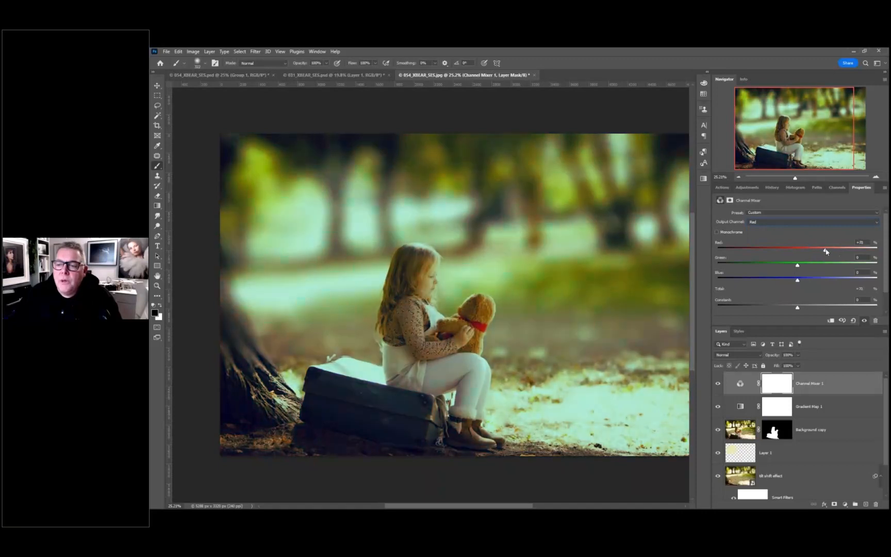
mouse_move(794, 281)
mouse_down()
mouse_move(784, 282)
mouse_move(813, 281)
mouse_move(826, 252)
mouse_move(782, 251)
mouse_move(832, 252)
mouse_move(799, 280)
mouse_up()
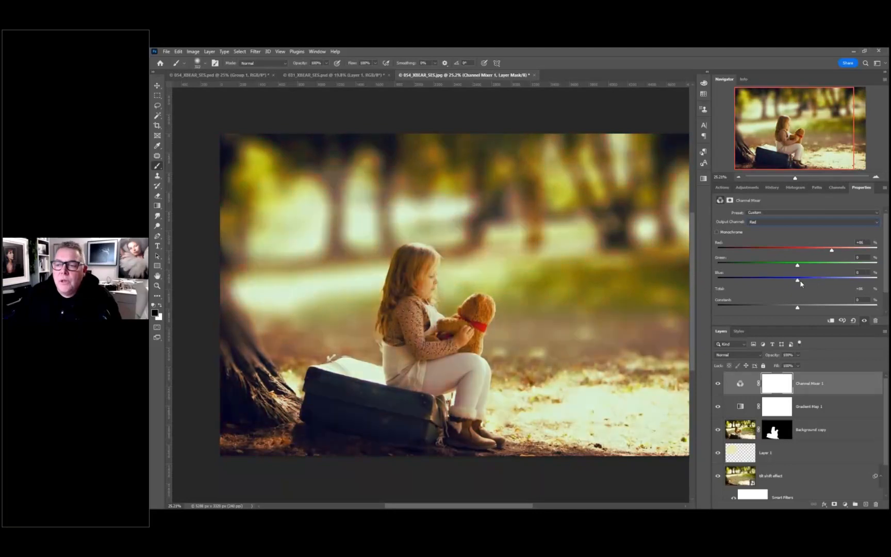
drag(831, 252, 838, 252)
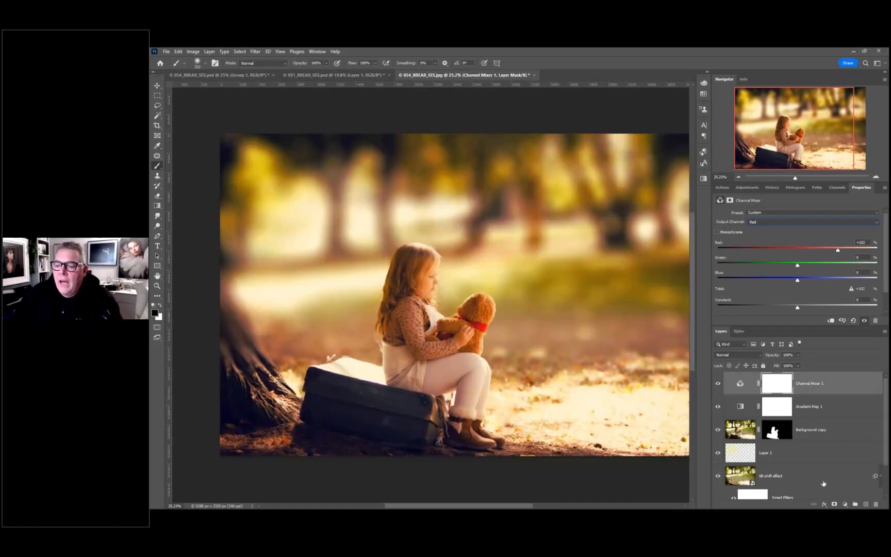
- Add a Color Balance adjustment layer and set its midtones to +7 red, +9 green and +17 blue
click(845, 505)
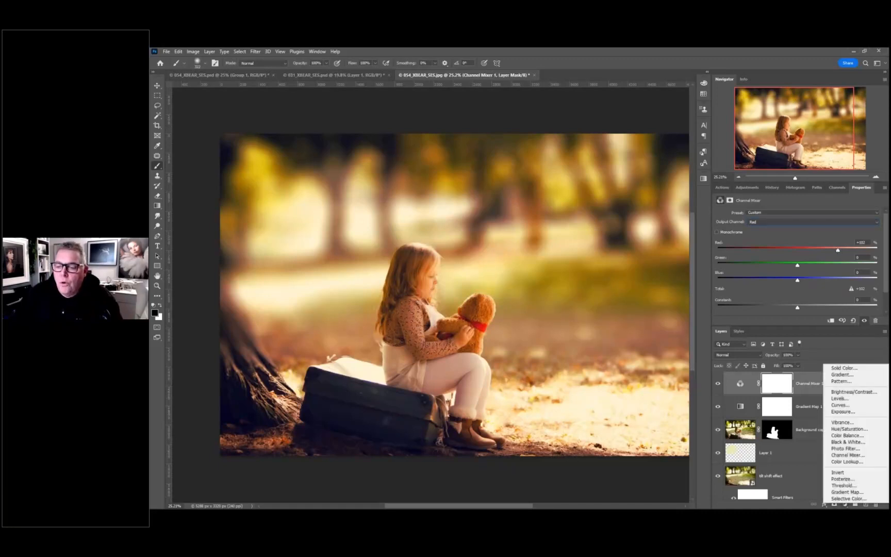
click(839, 437)
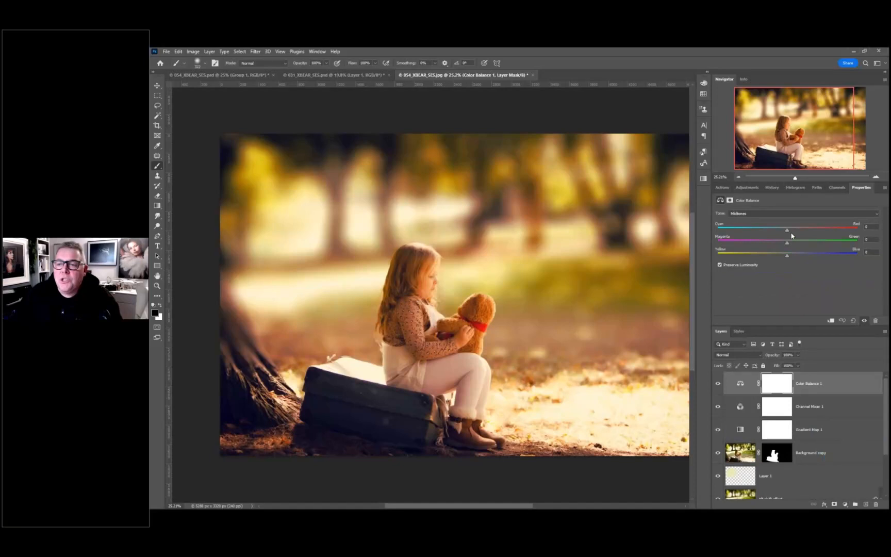
mouse_move(788, 230)
mouse_down()
mouse_move(773, 232)
mouse_move(792, 231)
mouse_up()
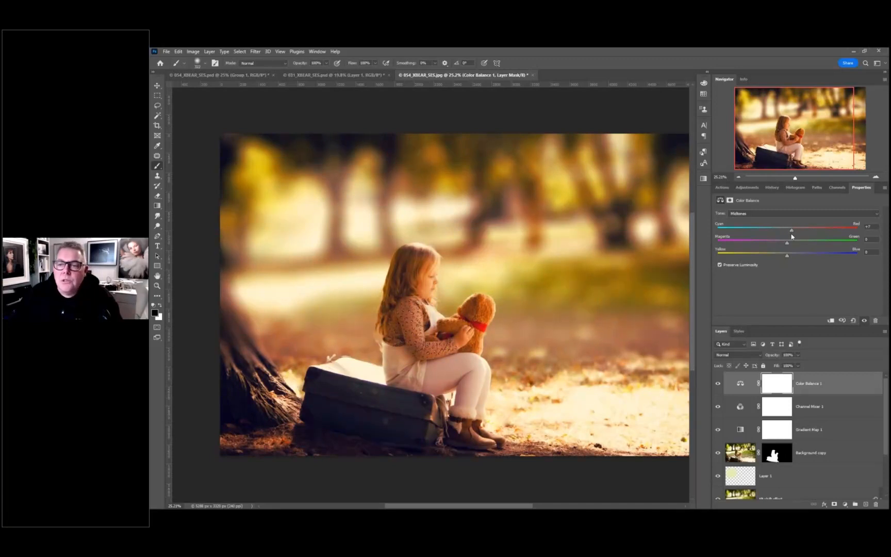
drag(787, 245, 799, 261)
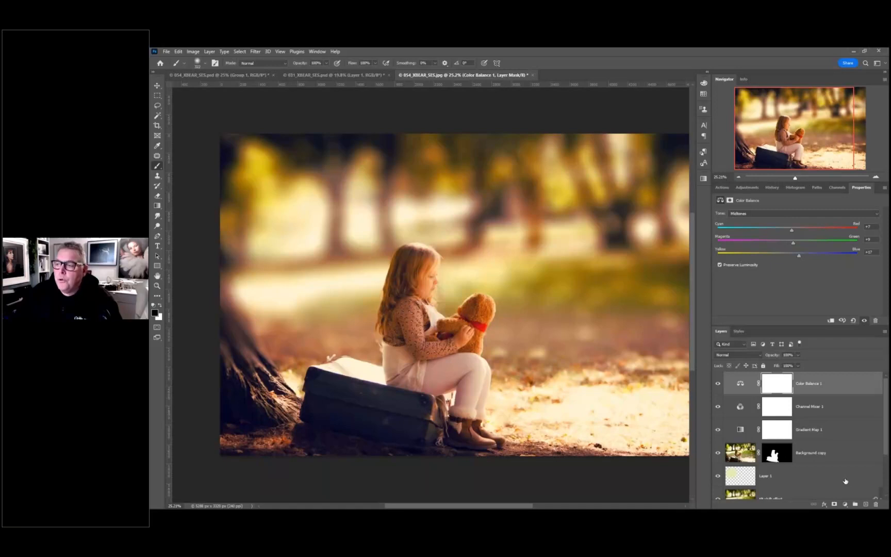
- Add a Vibrance adjustment layer above the Color Balance layer and set its vibrance to +7
click(845, 504)
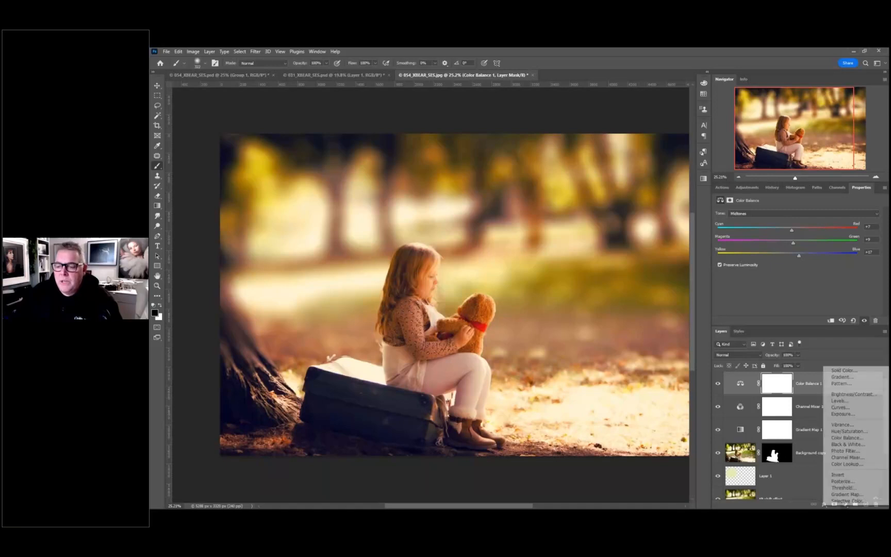
click(843, 424)
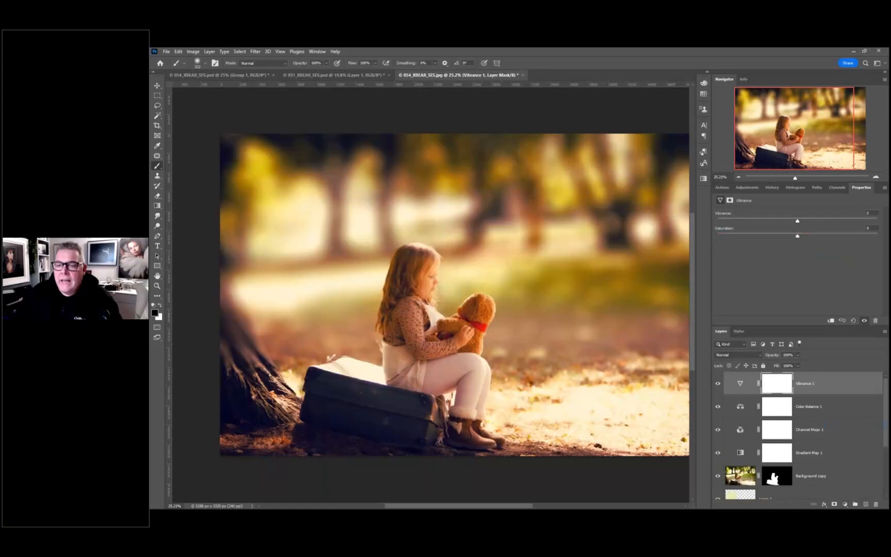
drag(798, 221, 804, 222)
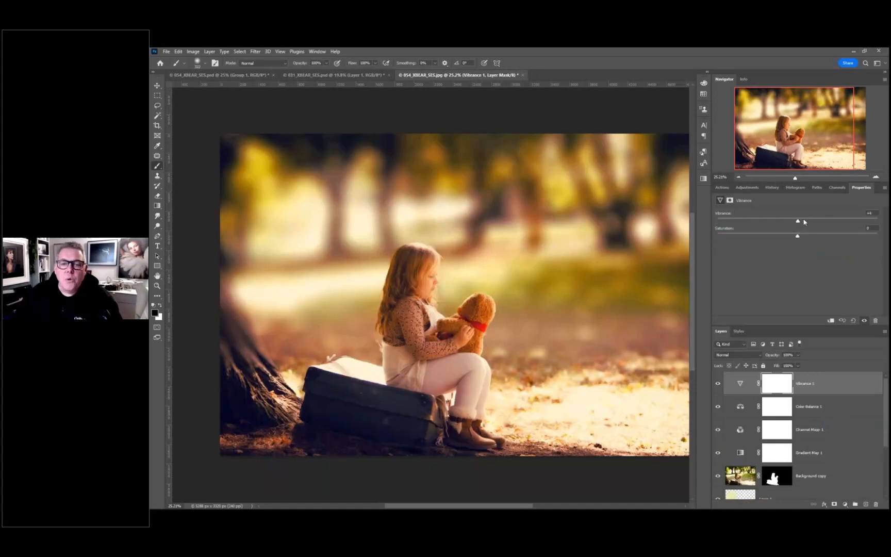
mouse_move(794, 221)
mouse_down()
mouse_move(749, 221)
mouse_move(808, 223)
mouse_up()
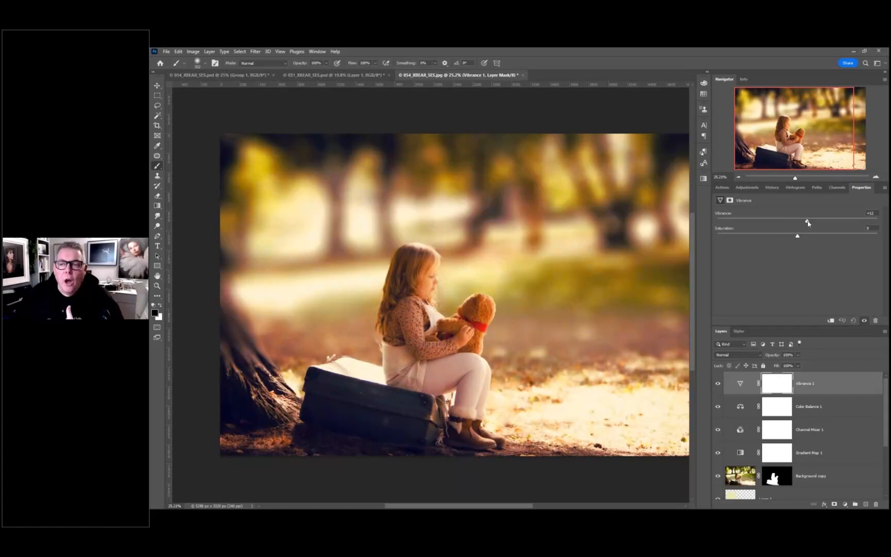
mouse_move(808, 222)
mouse_down()
mouse_move(786, 226)
mouse_move(805, 224)
mouse_up()
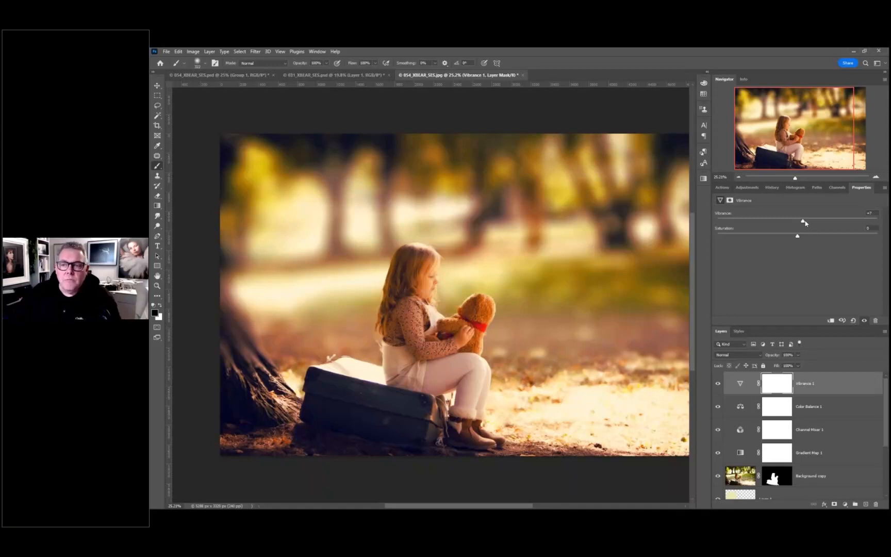
scroll(616, 418, down, 3)
scroll(616, 418, up, 3)
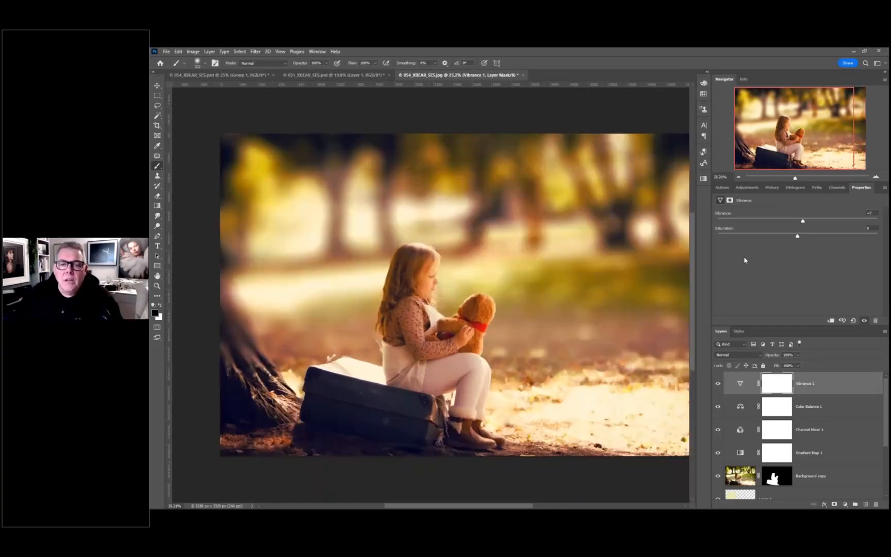
- Add a Brightness/Contrast adjustment layer directly above the tilt shift effect layer and set its brightness to -44
scroll(617, 418, down, 1)
drag(565, 393, 535, 366)
scroll(840, 473, down, 3)
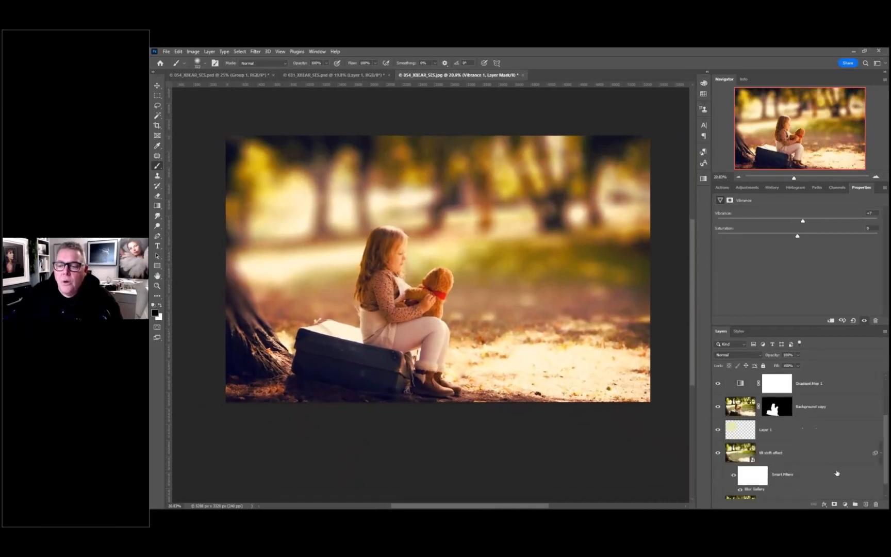
click(797, 453)
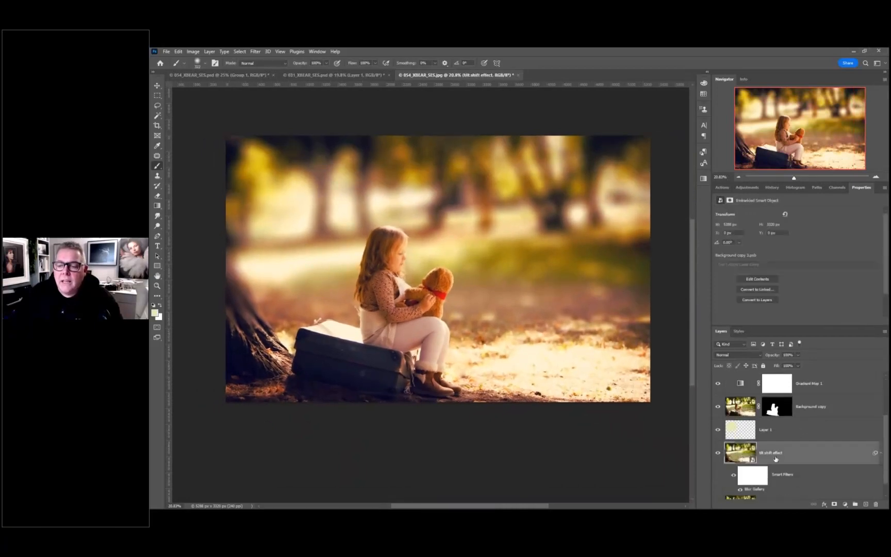
click(845, 504)
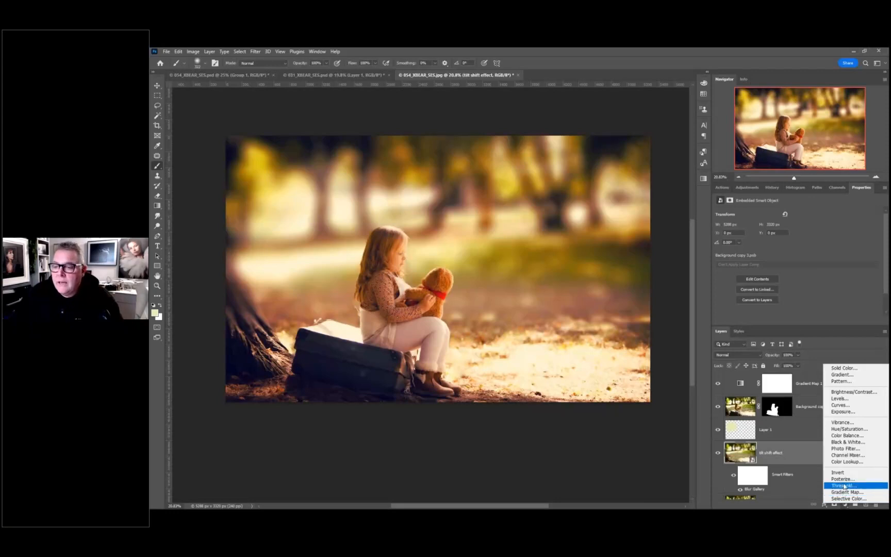
click(847, 395)
drag(797, 236, 763, 236)
drag(763, 236, 767, 234)
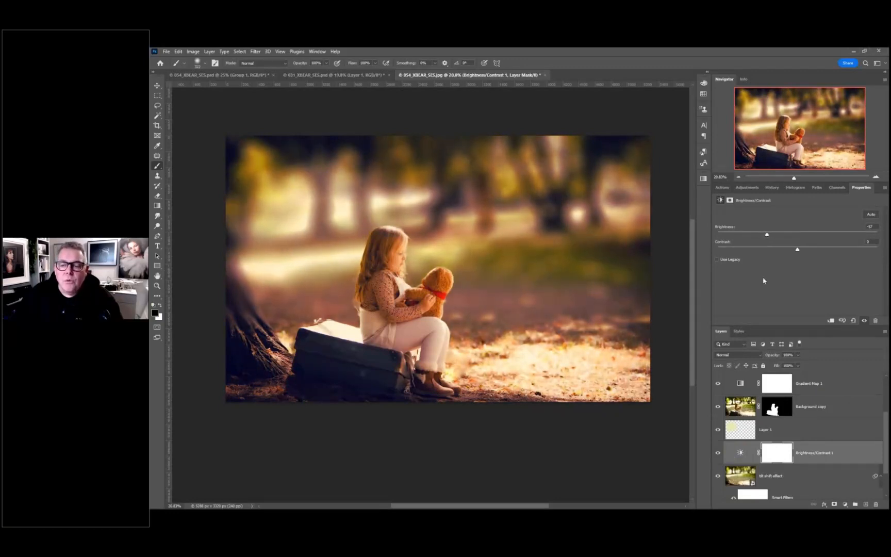
scroll(822, 400, down, 2)
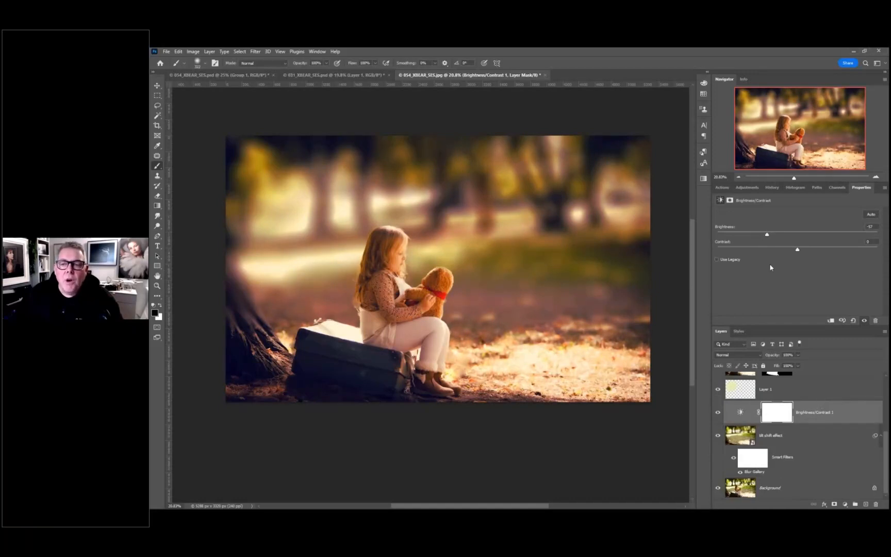
drag(767, 235, 769, 236)
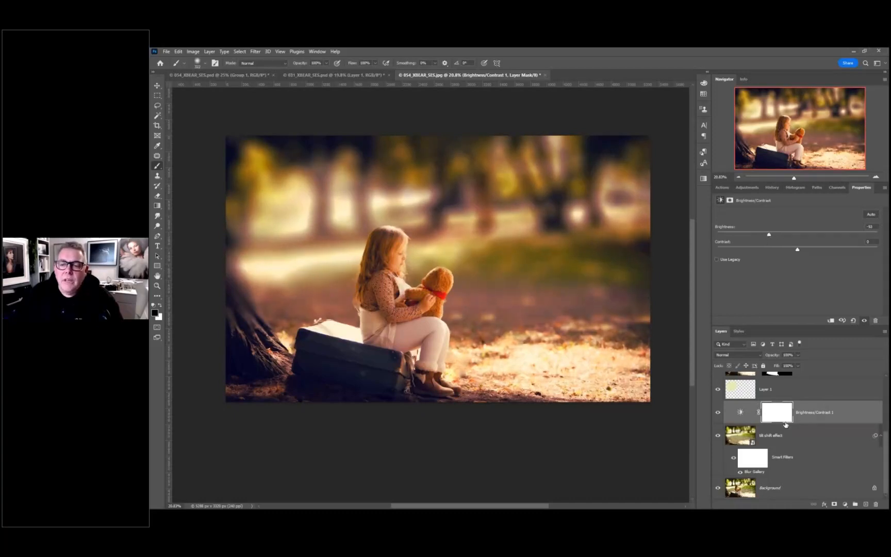
scroll(785, 424, up, 2)
drag(769, 235, 773, 236)
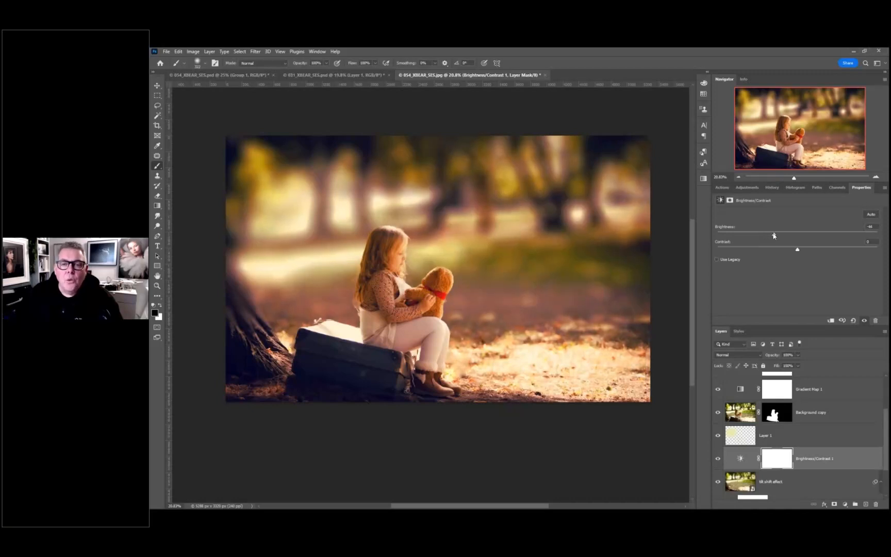
- Make room for the layer list, compare the picture without the Gradient Map layer, and reduce that layer's opacity to 7%
scroll(809, 441, up, 3)
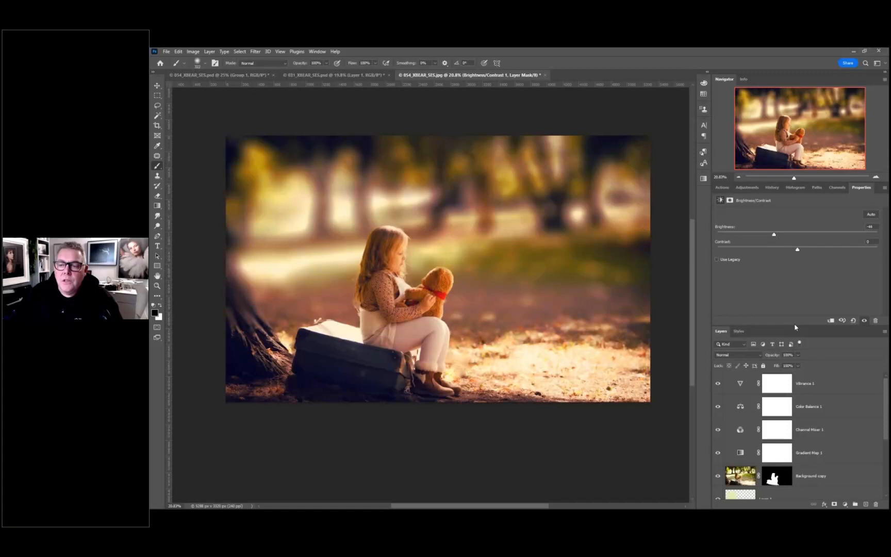
drag(795, 328, 795, 268)
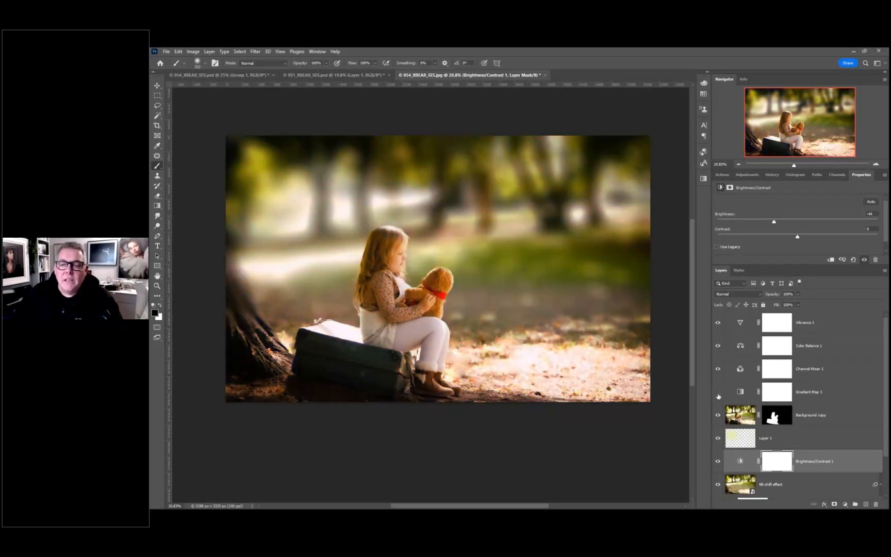
click(718, 393)
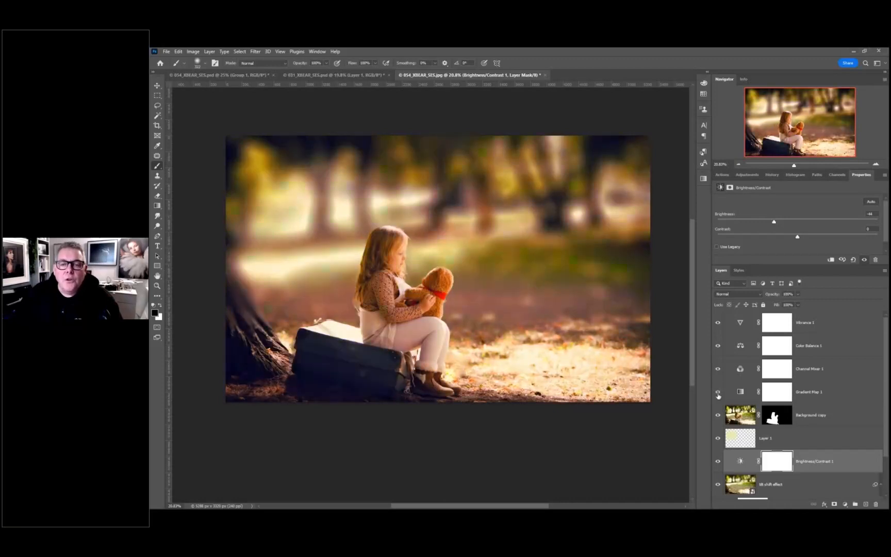
click(739, 394)
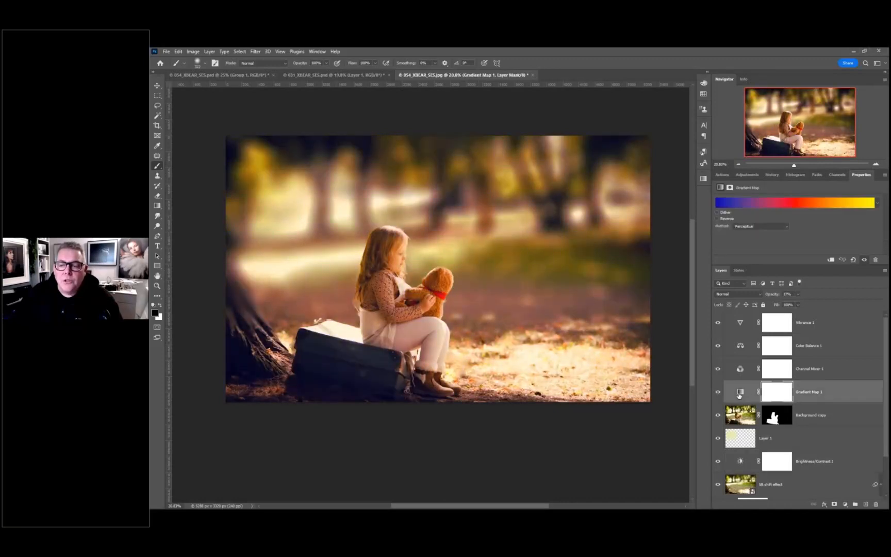
drag(776, 296, 771, 295)
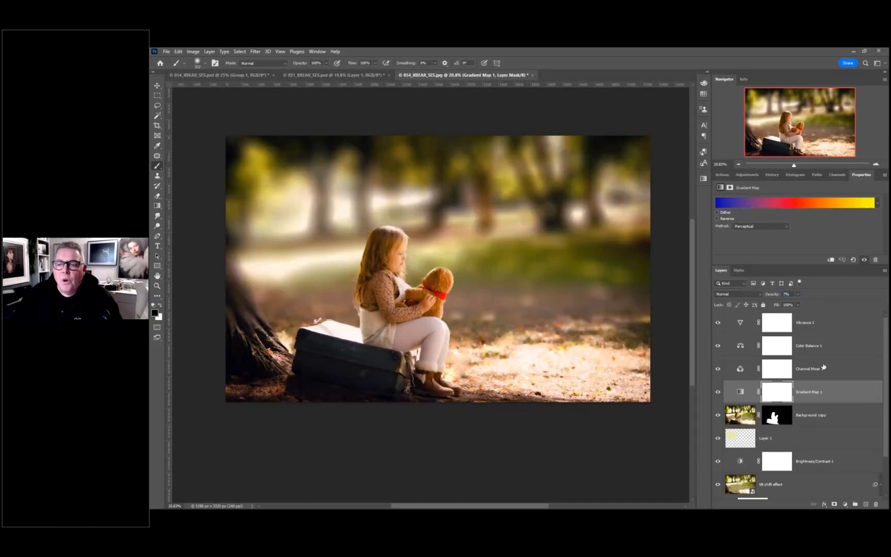
- Group the Vibrance, Color Balance, Channel Mixer and Gradient Map layers and compare the picture with the group hidden and shown
click(830, 323)
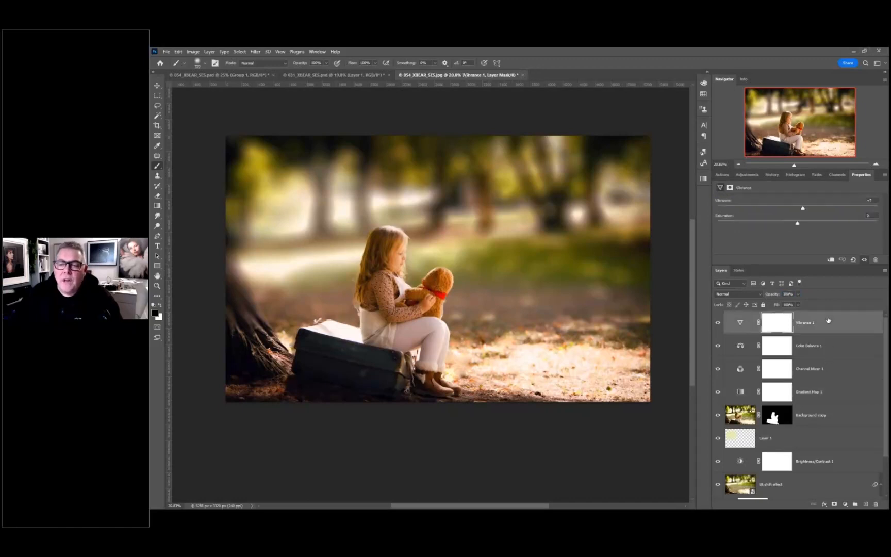
shift+click(831, 393)
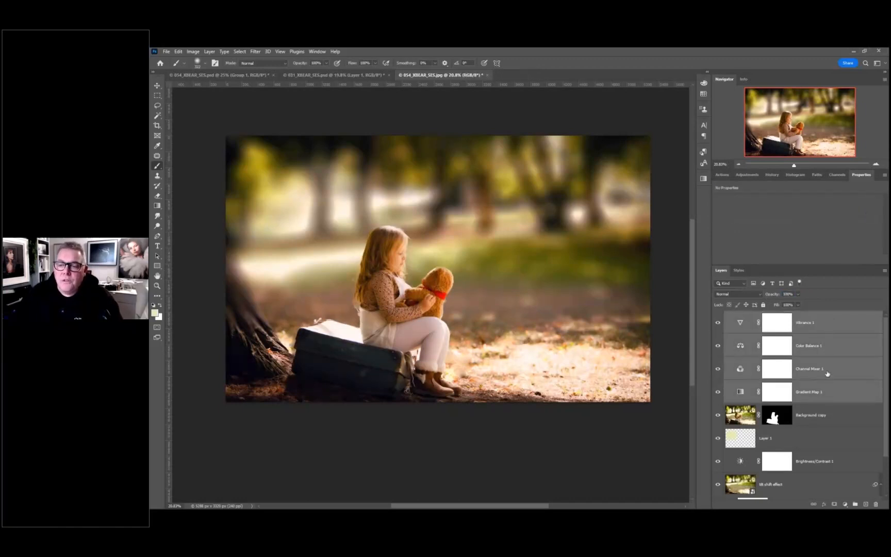
click(855, 505)
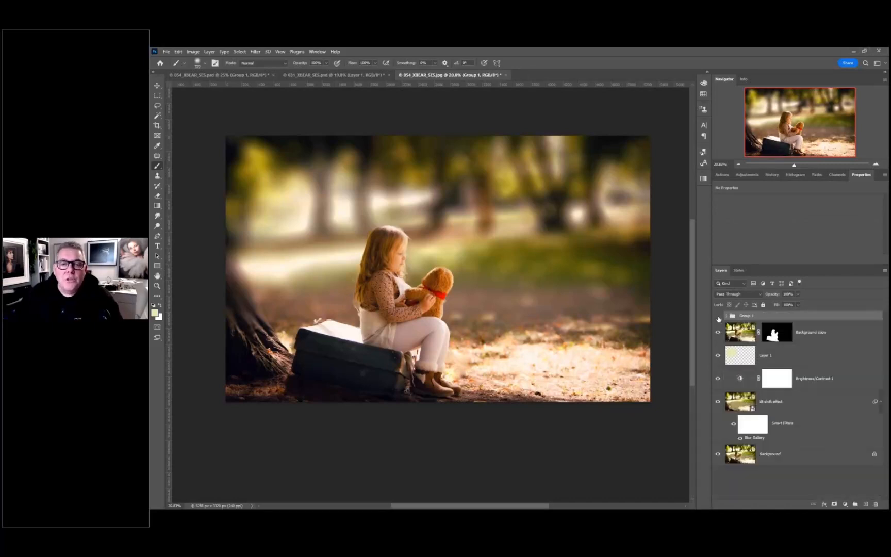
click(718, 316)
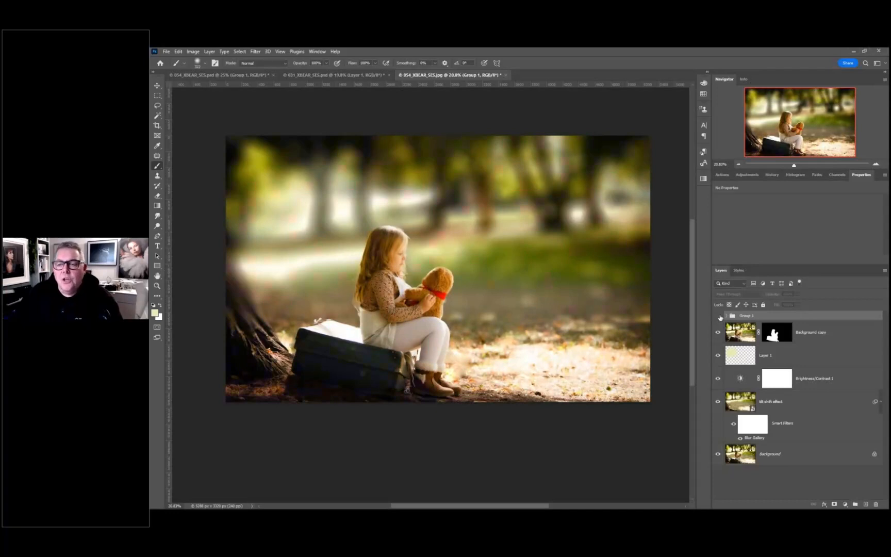
click(719, 317)
click(718, 316)
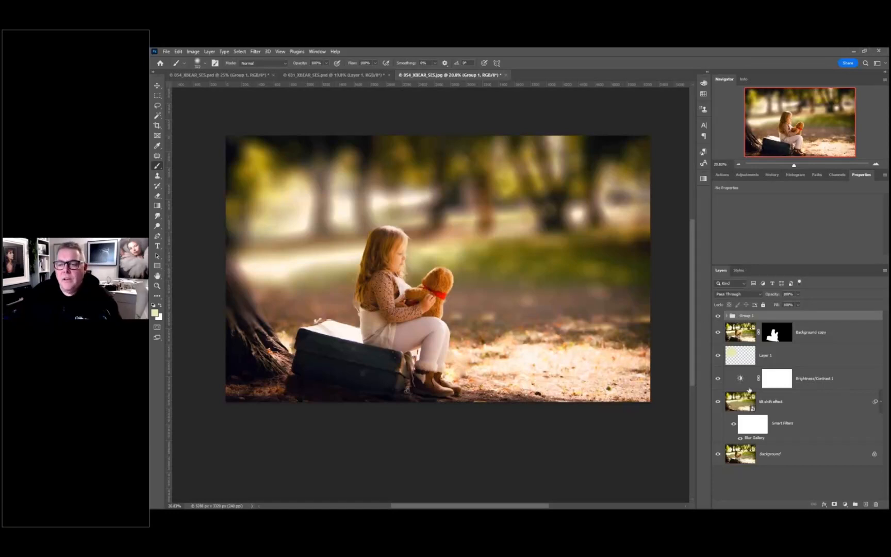
- Group all layers above the Background and compare the edit with the original, including a closer view of the girl
shift+click(808, 421)
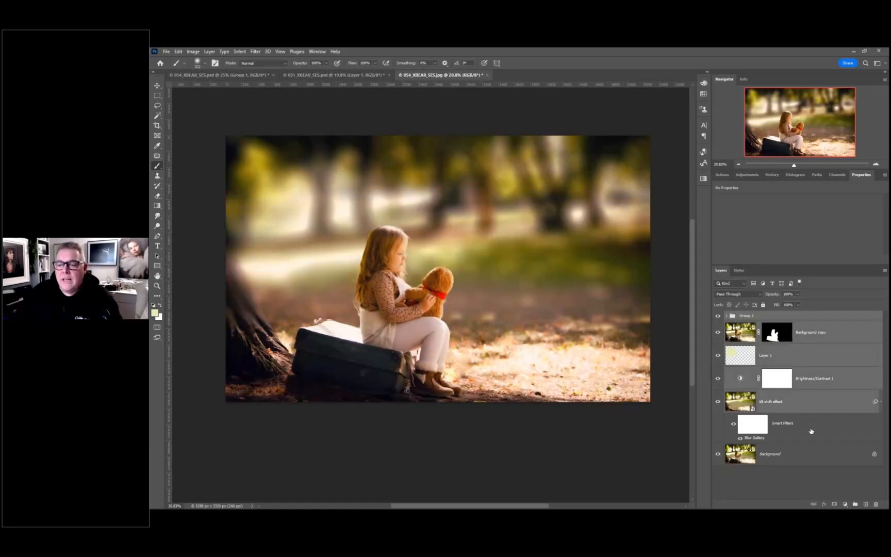
click(855, 505)
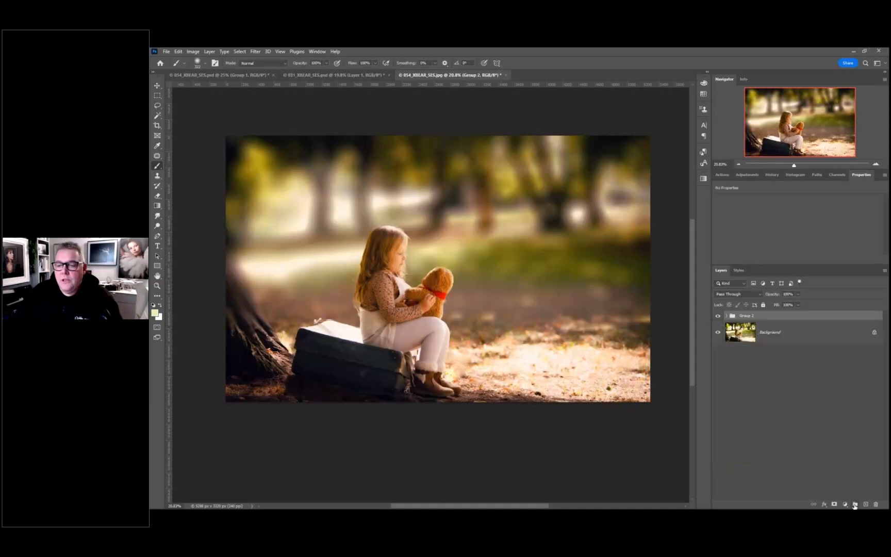
click(719, 317)
click(719, 317)
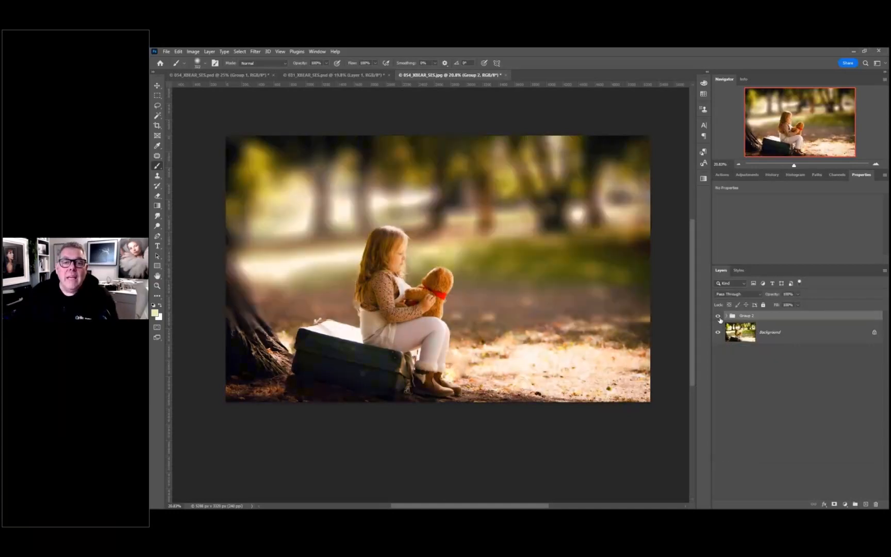
key(ctrl+plus)
key(ctrl+plus)
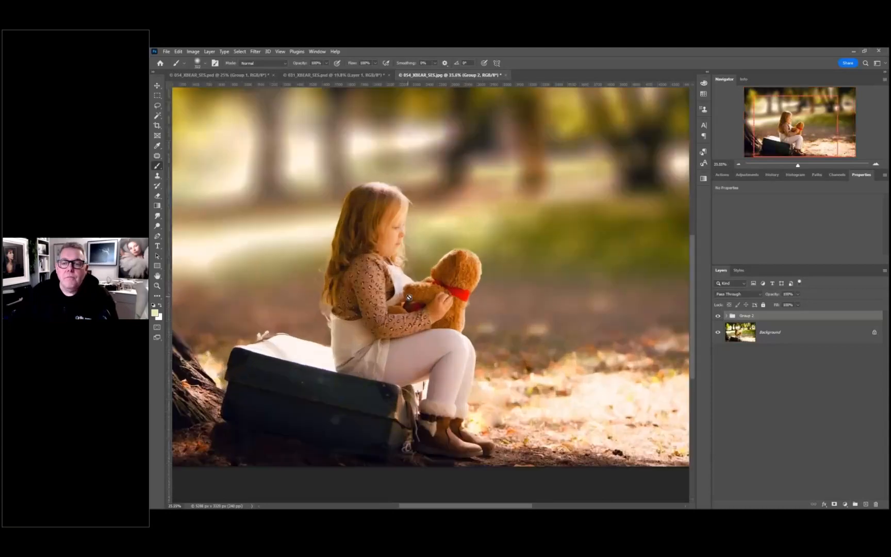
click(719, 318)
click(718, 317)
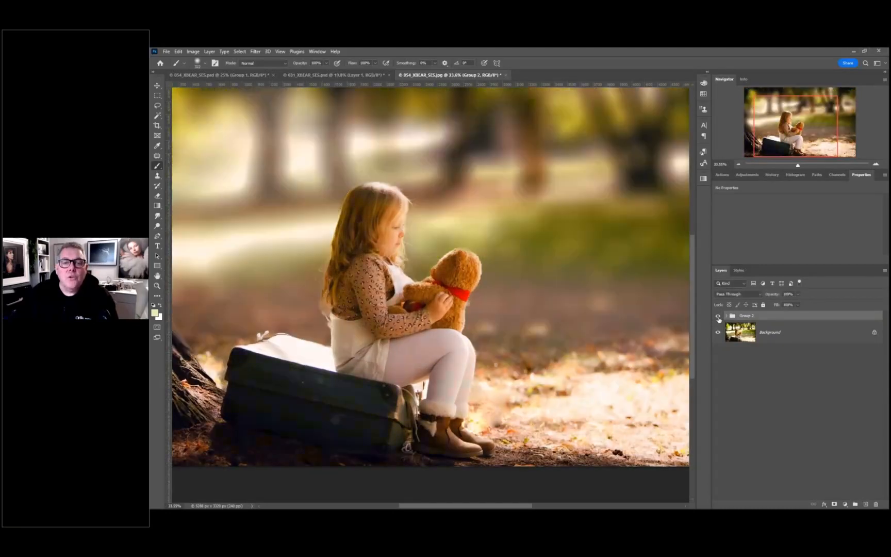
key(ctrl+minus)
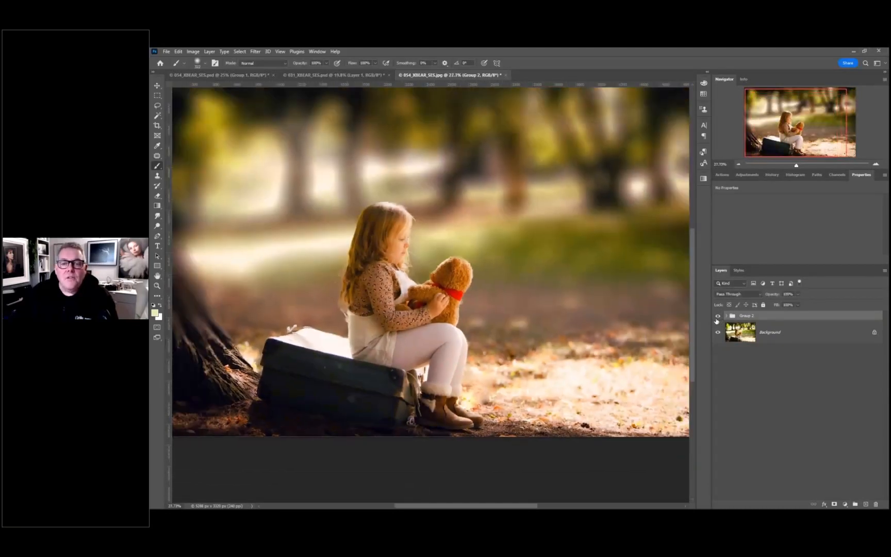
- Compare Layer 2 in 031_XBEAR_SES.psd and the layer group in 054_XBEAR_SES.psd hidden and shown
click(351, 74)
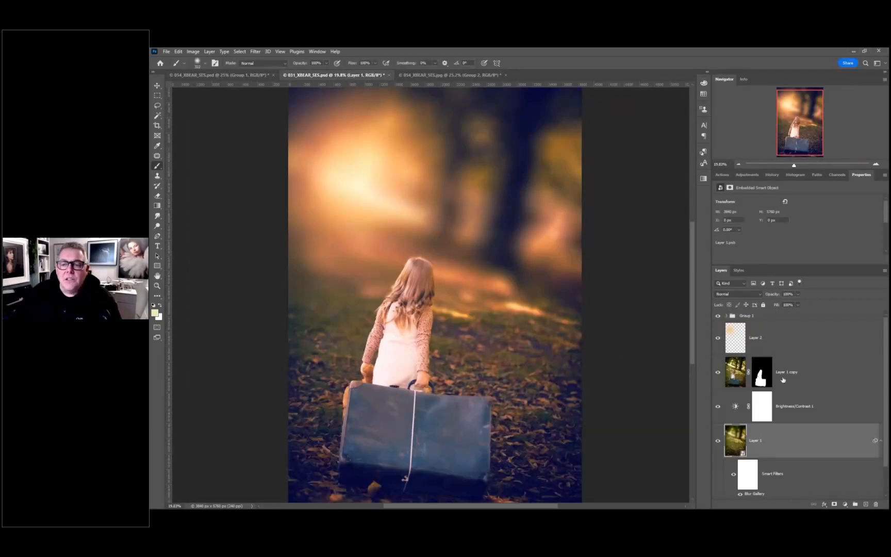
click(718, 338)
click(718, 339)
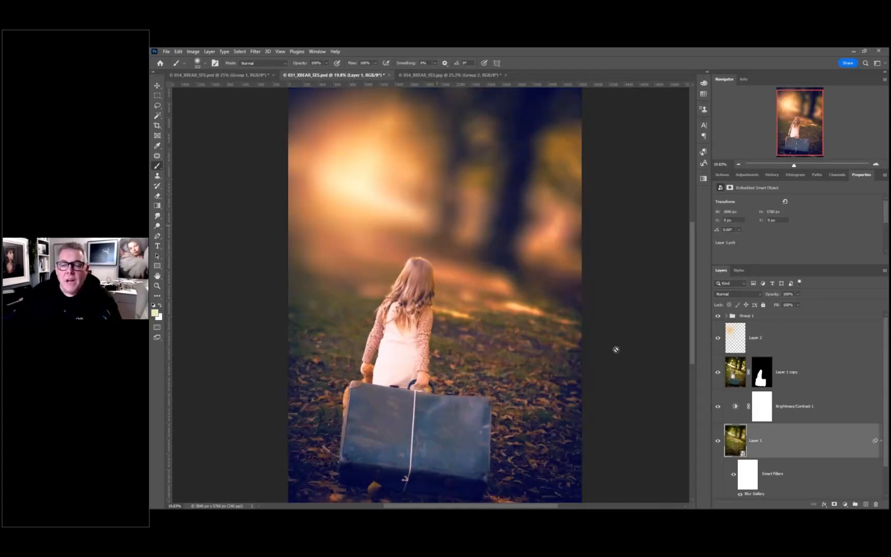
click(253, 76)
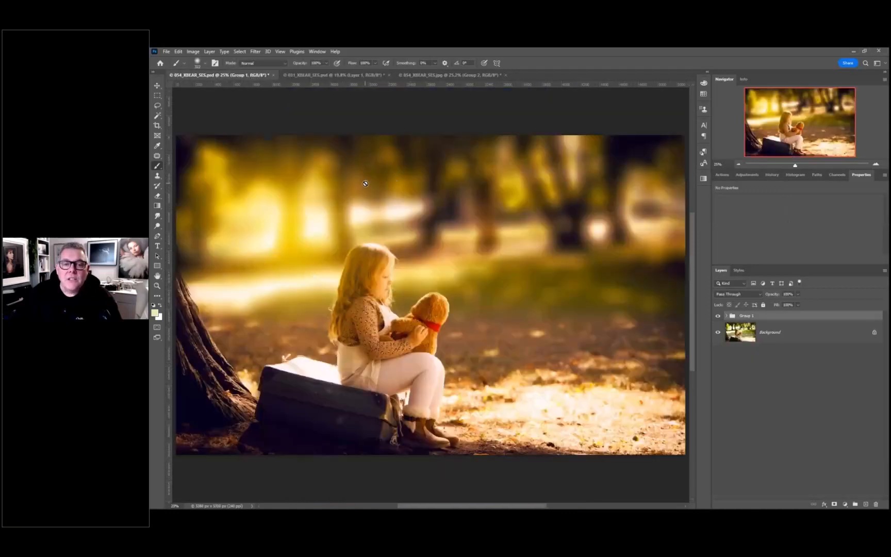
click(718, 316)
click(718, 316)
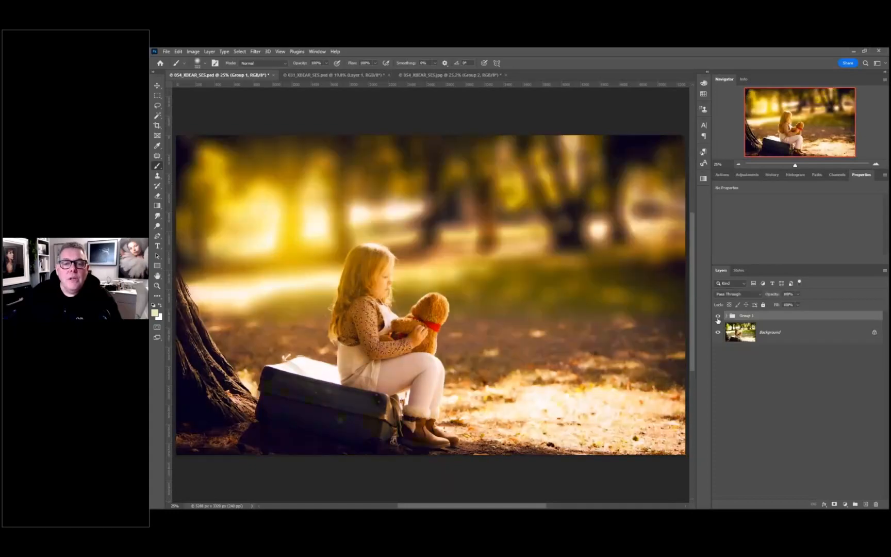
- Switch to Adobe Bridge and select the couple's walking photo EZ3A2420.CR2 in the 100EOS5D content
click(854, 53)
click(367, 106)
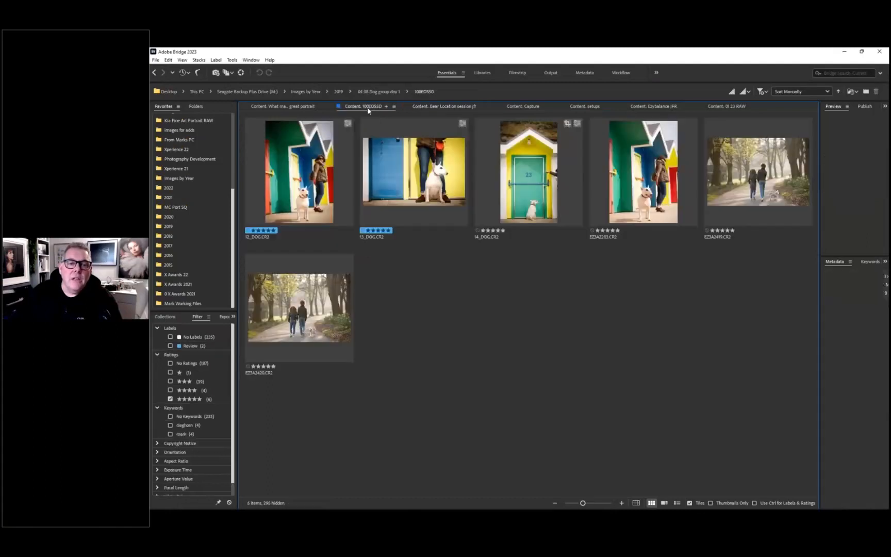
click(297, 319)
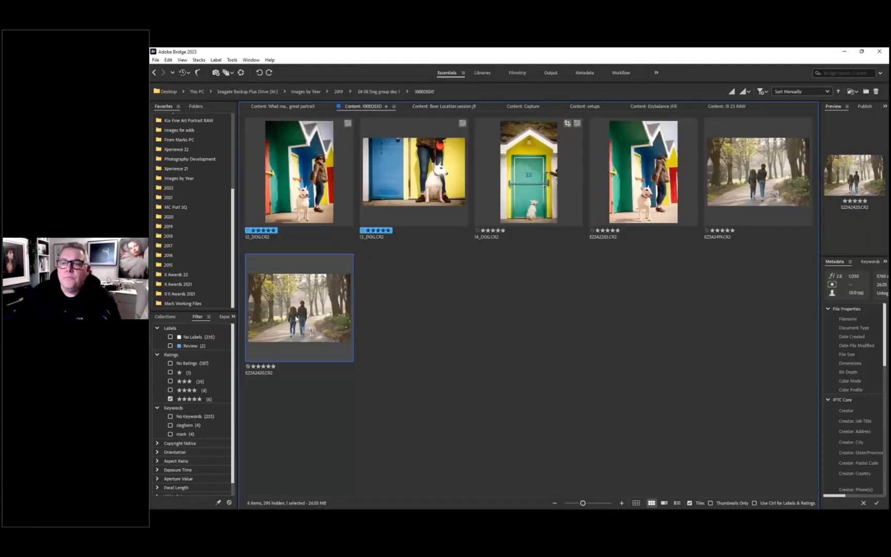
- Develop the selected raw photo with the Studio Lifestyle preset in Camera Raw and open it in Photoshop
double_click(297, 319)
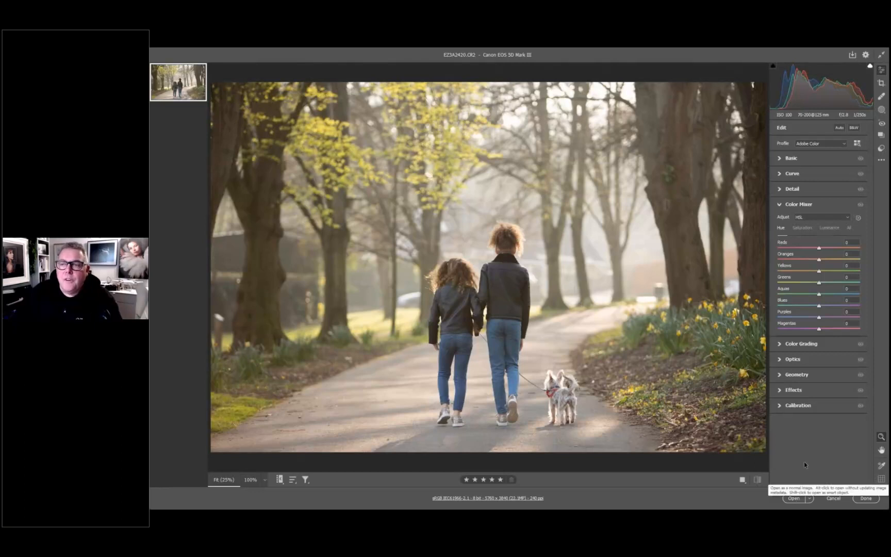
click(881, 148)
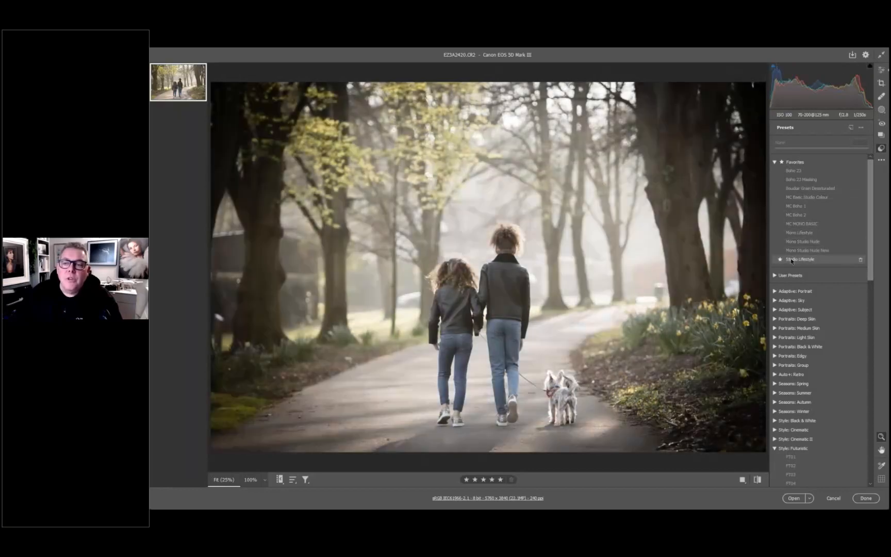
click(791, 260)
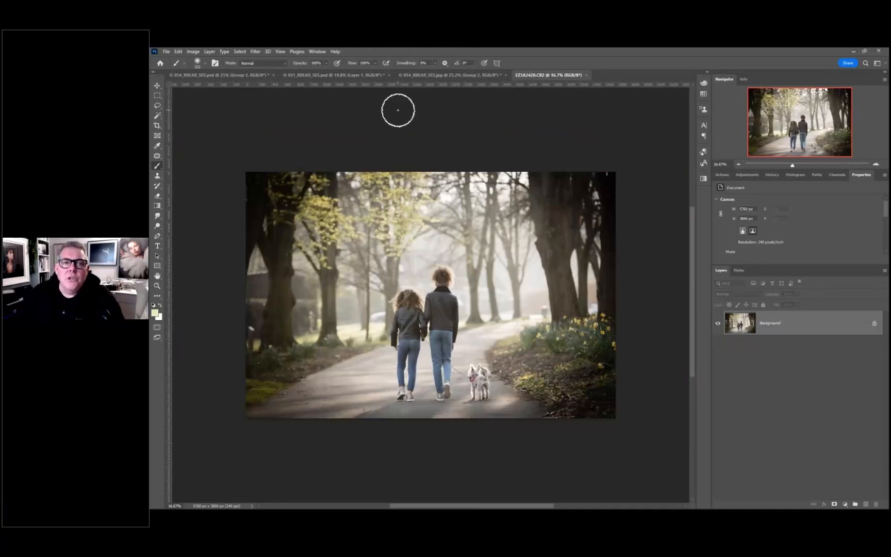
- Select the two walkers with Select Subject and add the dog to the selection with the Object Selection tool
click(158, 117)
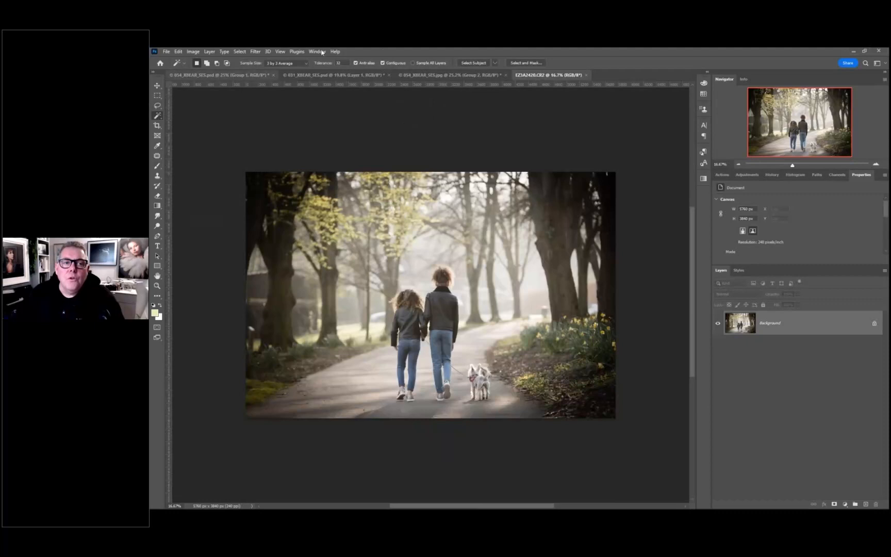
click(473, 62)
scroll(469, 399, up, 3)
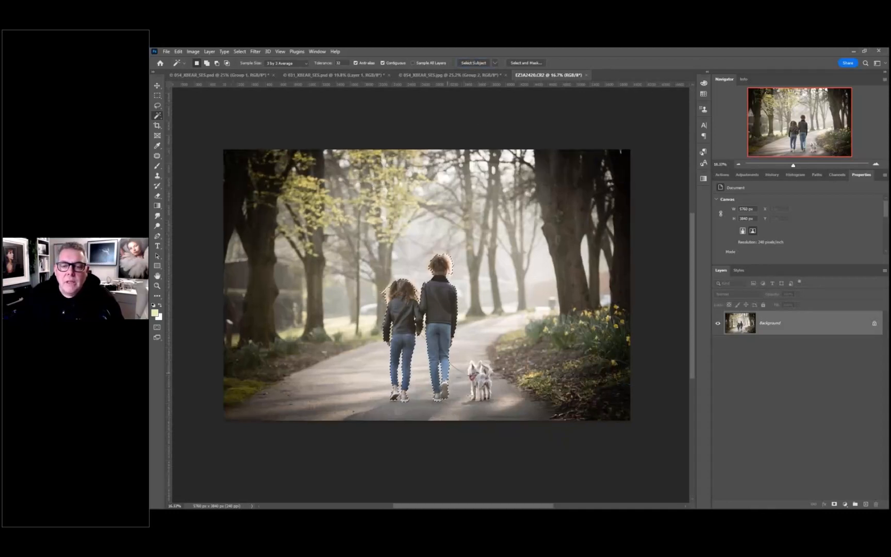
right_click(159, 117)
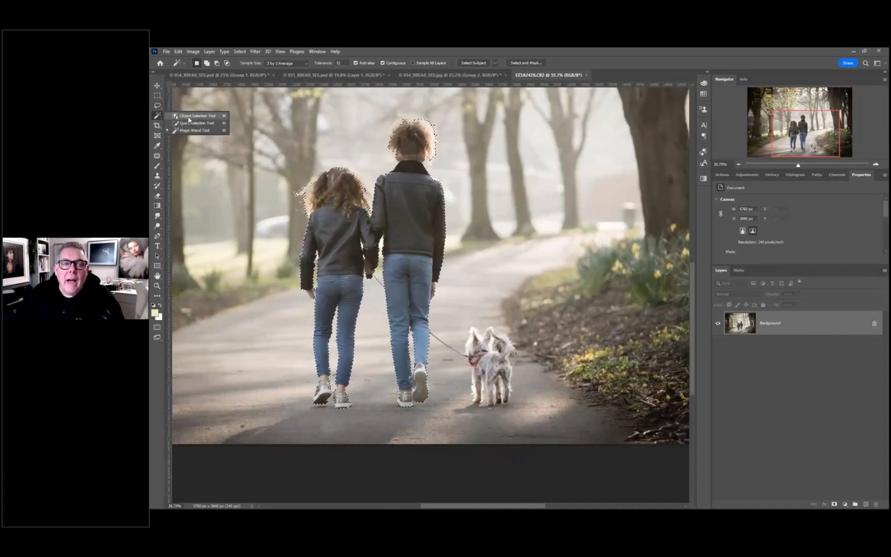
click(176, 116)
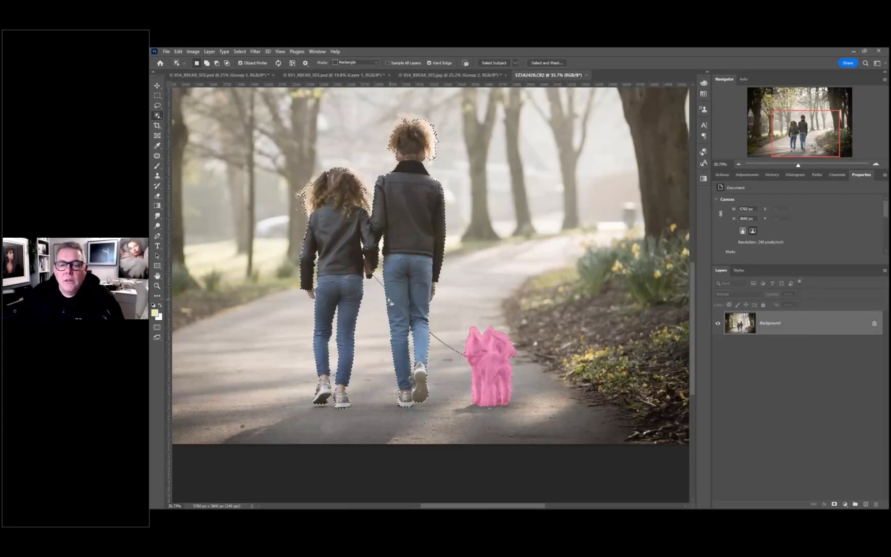
shift+click(490, 367)
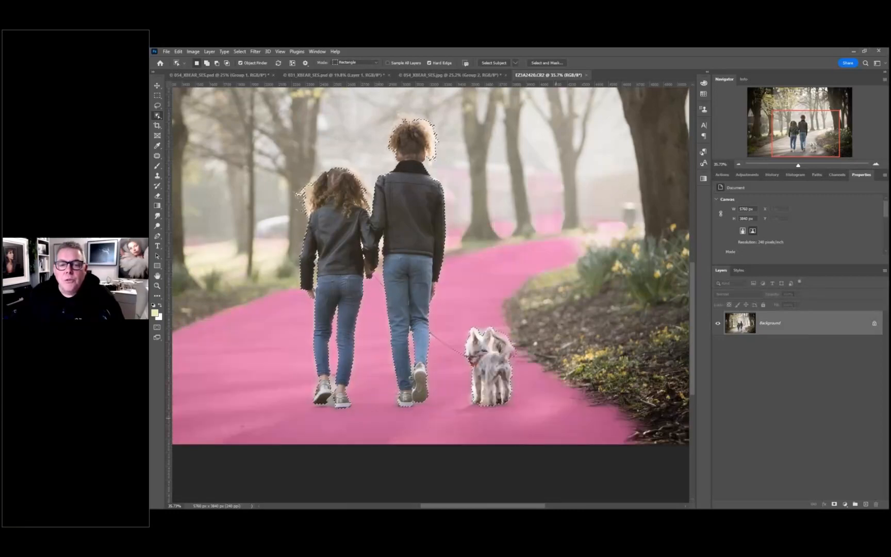
scroll(430, 263, down, 1)
scroll(565, 392, down, 2)
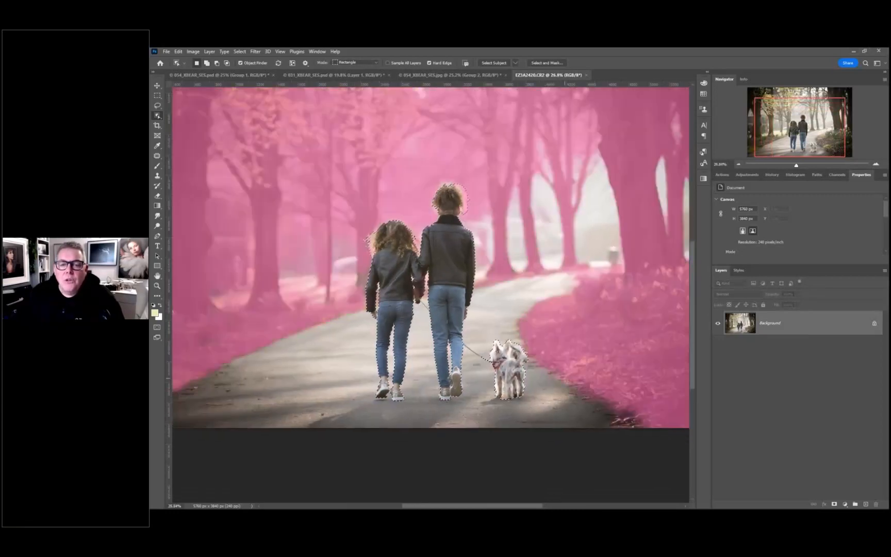
- Refine the selection edges around the walkers and dog in Select and Mask, and output to New Layer with Layer Mask
click(547, 63)
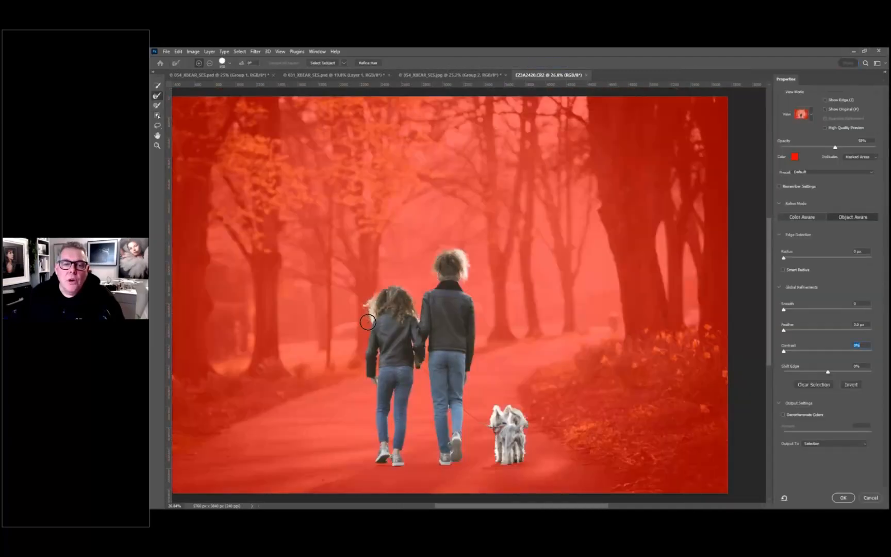
mouse_move(367, 323)
mouse_down()
mouse_move(362, 304)
mouse_move(393, 284)
mouse_move(416, 293)
mouse_move(416, 311)
mouse_move(442, 248)
mouse_move(461, 252)
mouse_move(478, 345)
mouse_move(467, 394)
mouse_move(470, 436)
mouse_up()
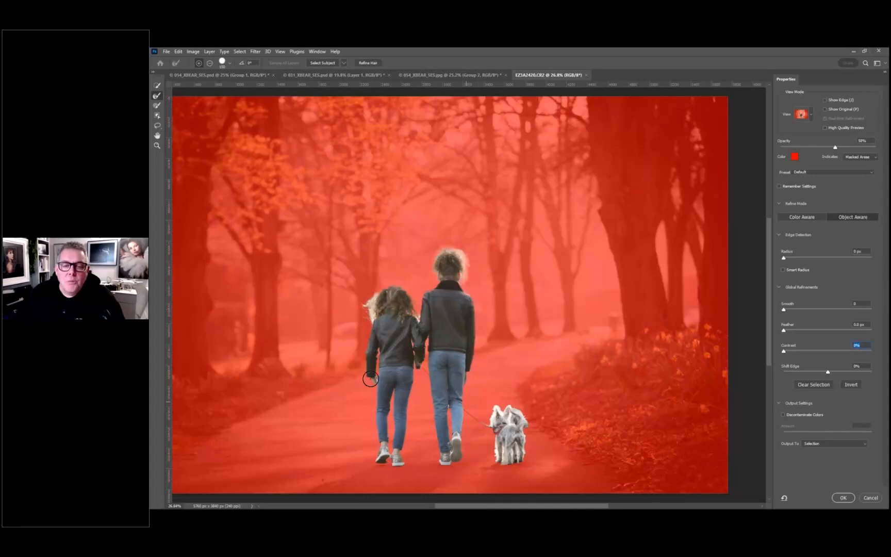
drag(373, 392, 367, 321)
mouse_move(504, 459)
mouse_down()
mouse_move(492, 466)
mouse_move(490, 422)
mouse_move(515, 403)
mouse_move(529, 437)
mouse_move(524, 460)
mouse_move(509, 465)
mouse_up()
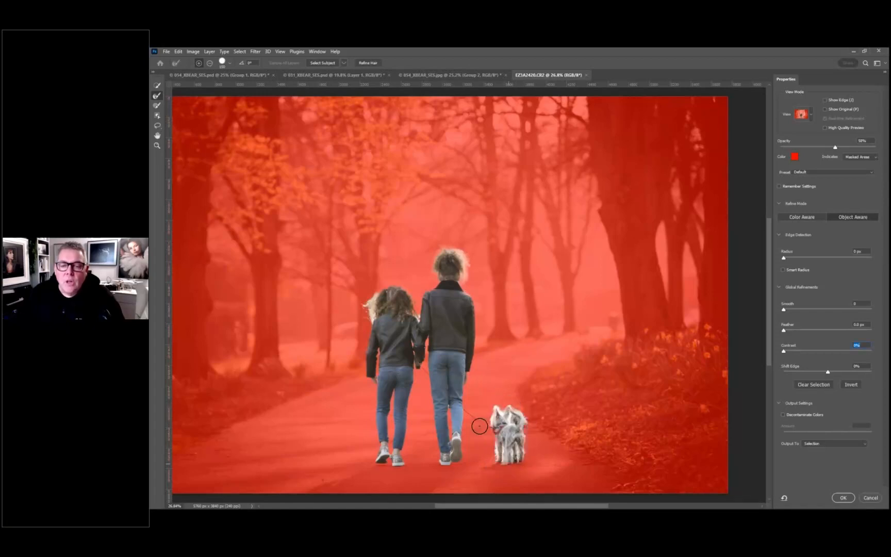
click(828, 445)
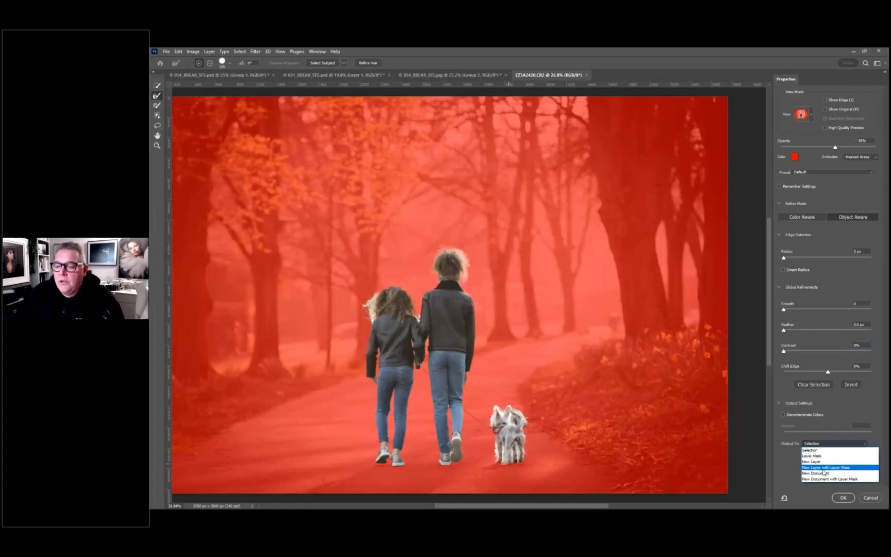
click(822, 468)
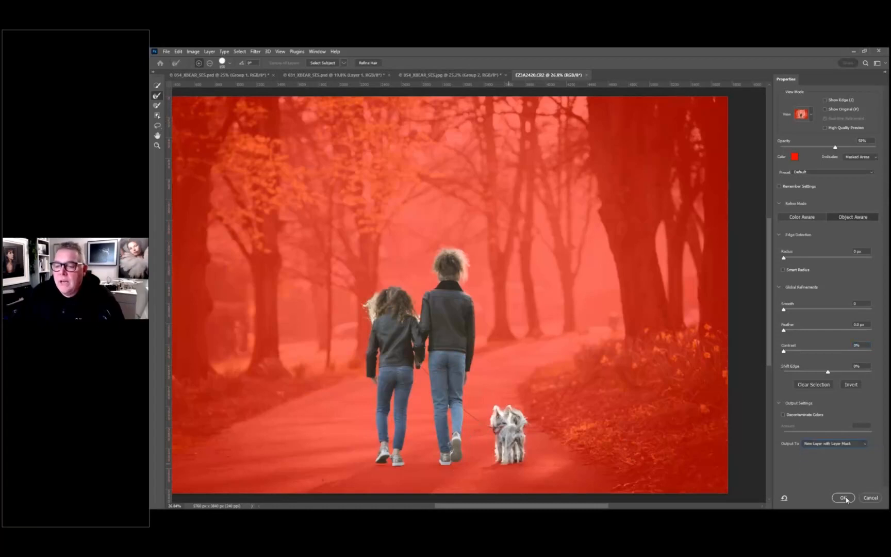
click(844, 499)
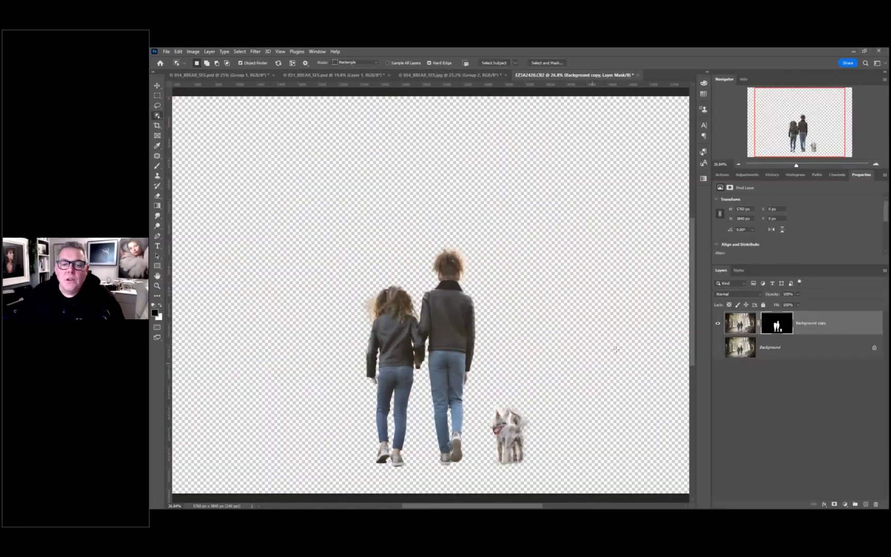
- Duplicate the Background layer beneath the cutout and convert the copy to a smart object, with the cutout's mask loaded as a selection
click(718, 348)
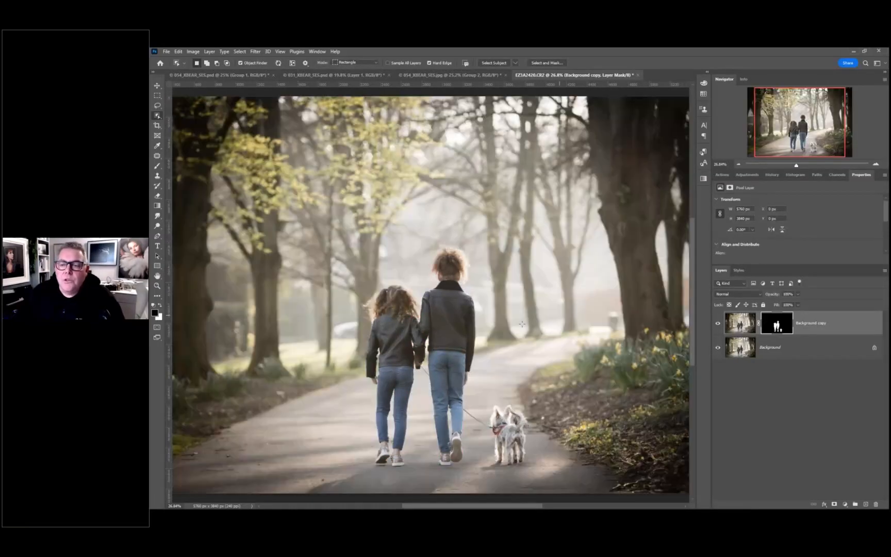
click(746, 350)
key(ctrl+j)
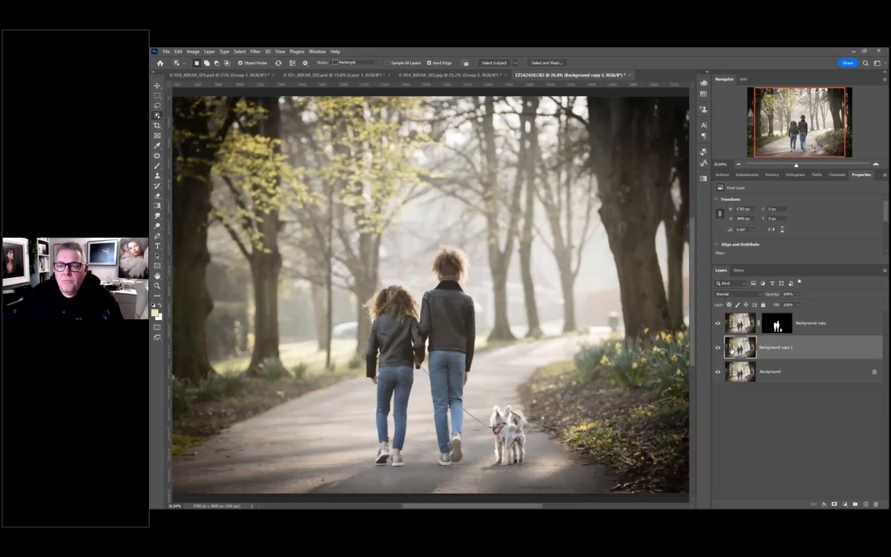
ctrl+click(778, 327)
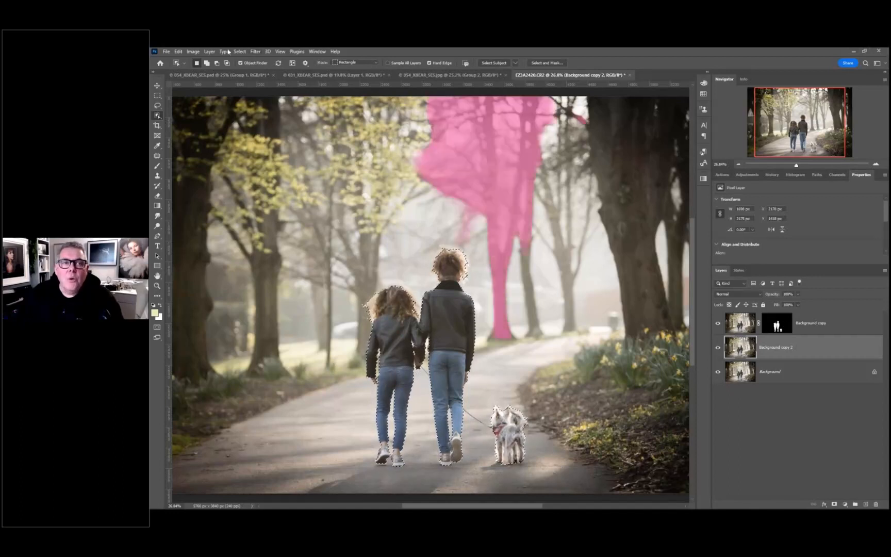
right_click(799, 354)
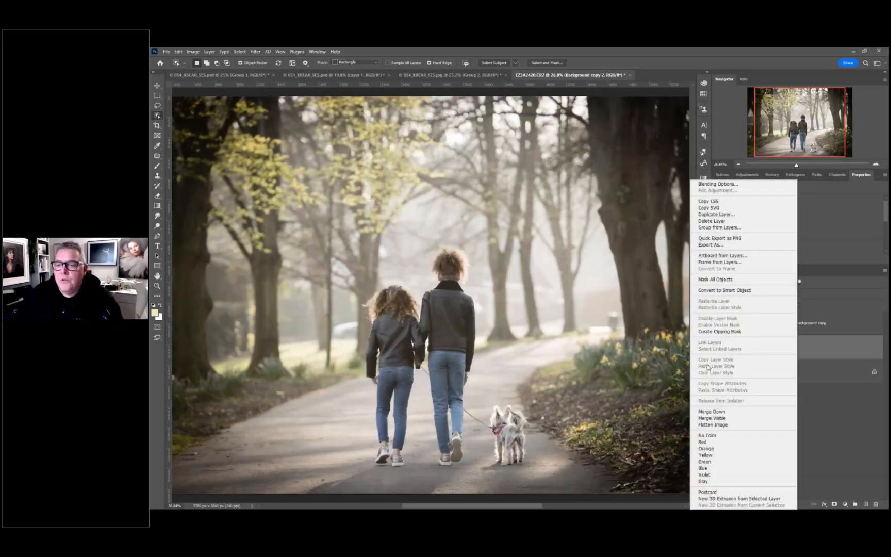
click(710, 290)
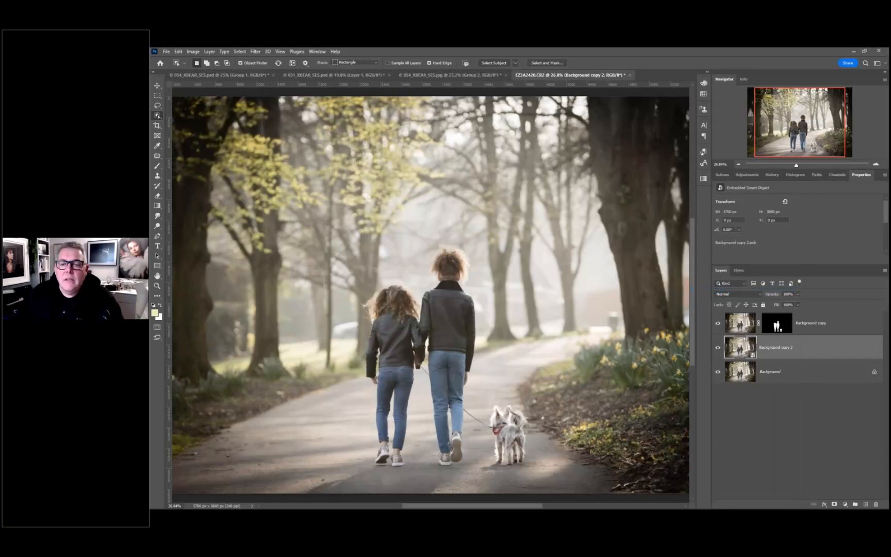
click(256, 51)
mouse_move(292, 159)
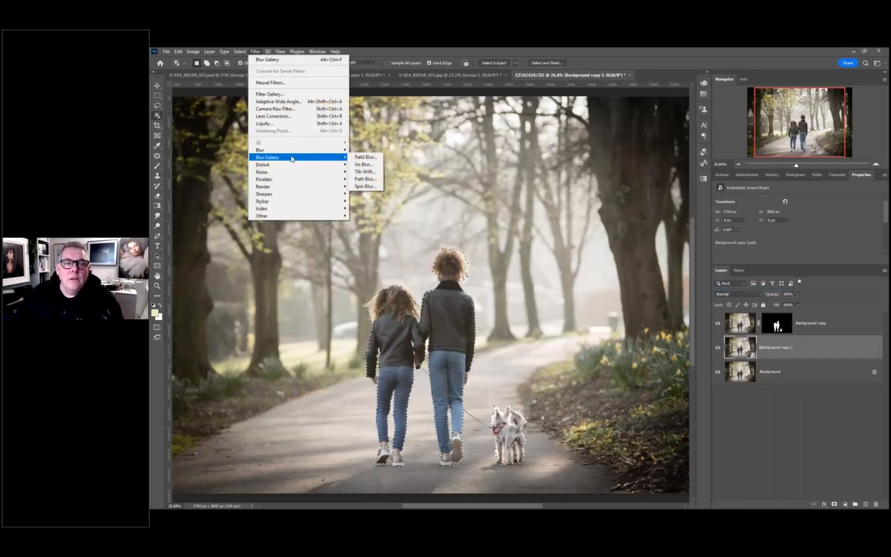
click(365, 171)
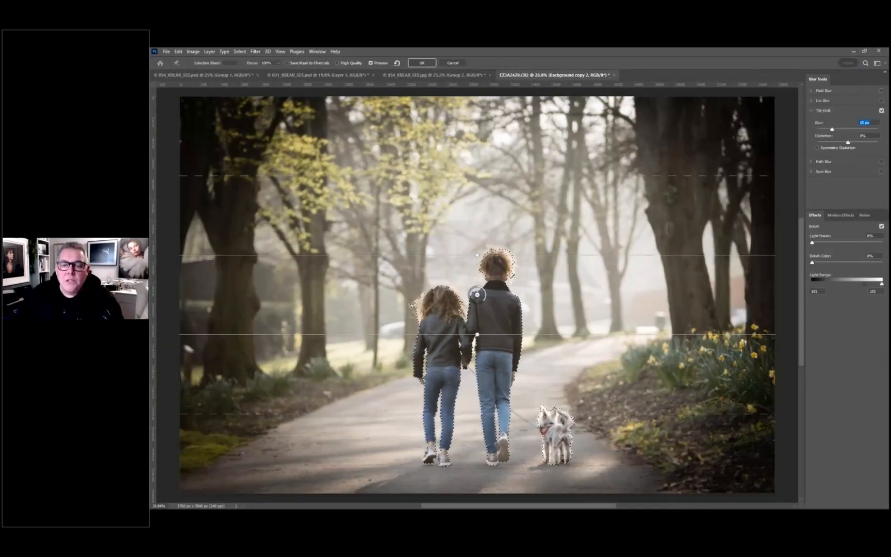
drag(477, 295, 478, 368)
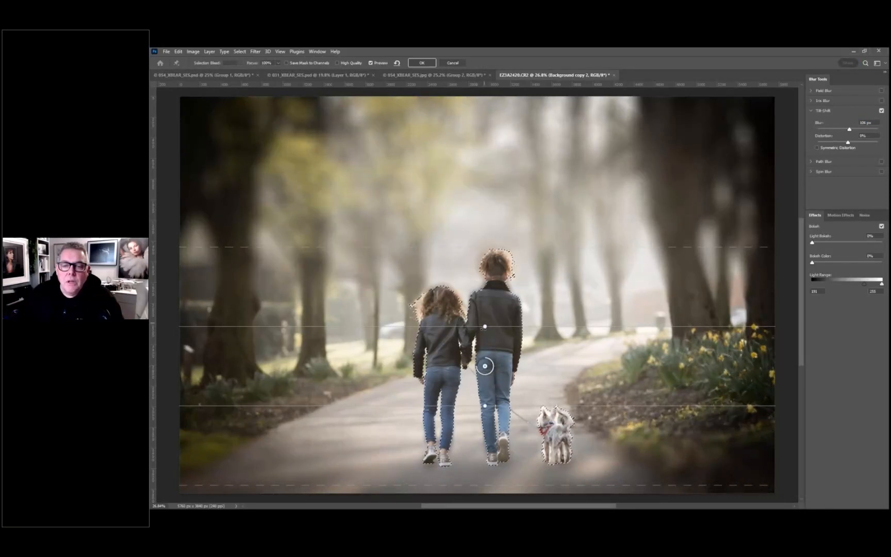
drag(498, 326, 498, 351)
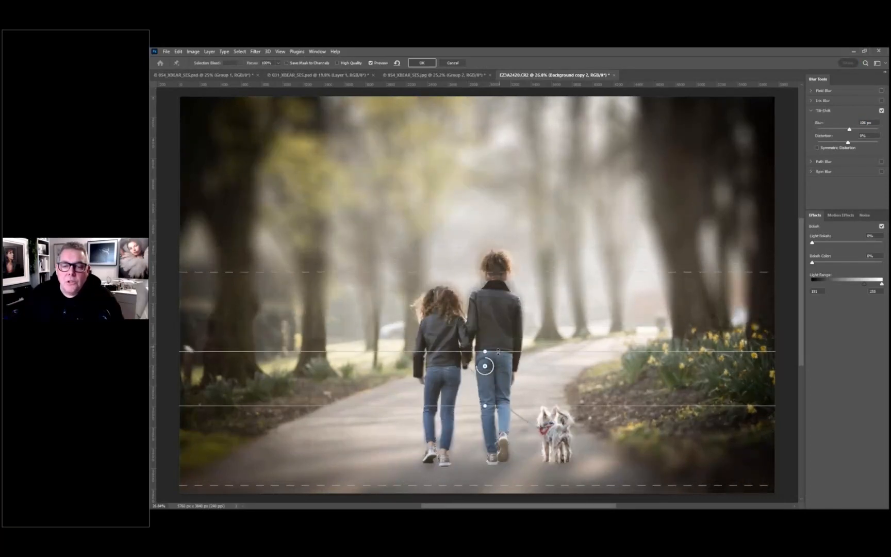
drag(493, 405, 493, 407)
drag(485, 366, 483, 416)
drag(523, 322, 522, 315)
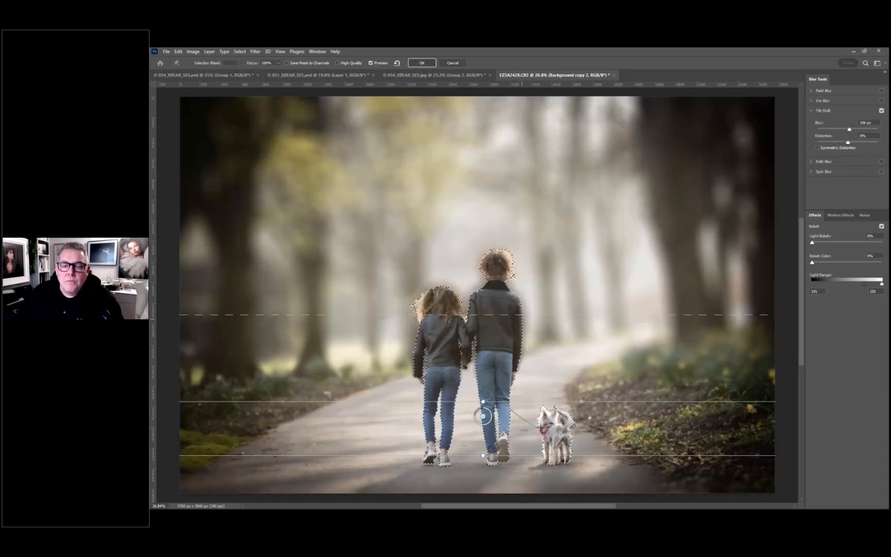
drag(483, 416, 483, 416)
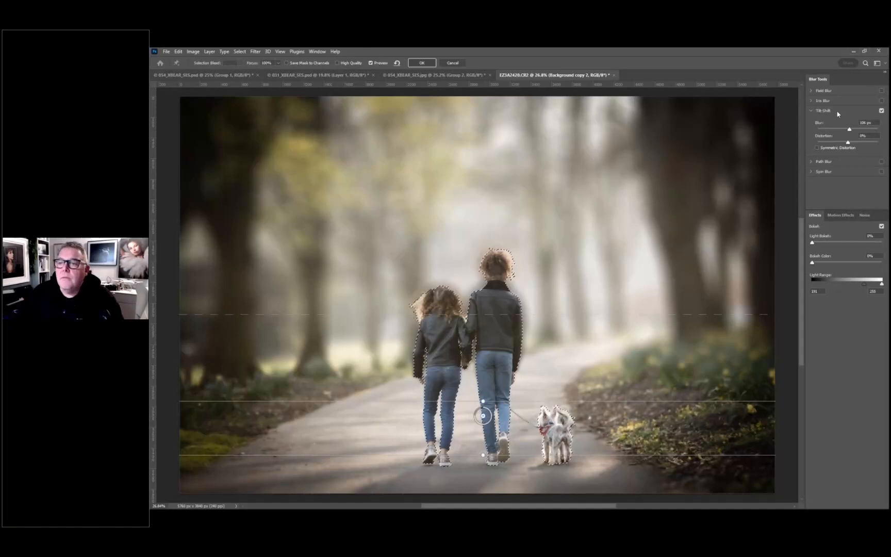
click(452, 63)
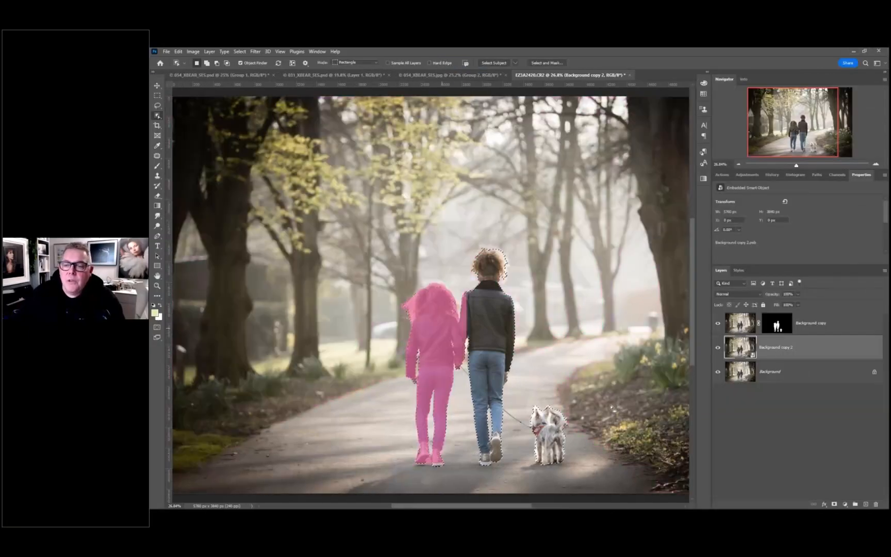
- Clear the selection and apply a Tilt-Shift blur of about 95 px to the smart object, with the sharp band across the walkers' feet
key(ctrl+d)
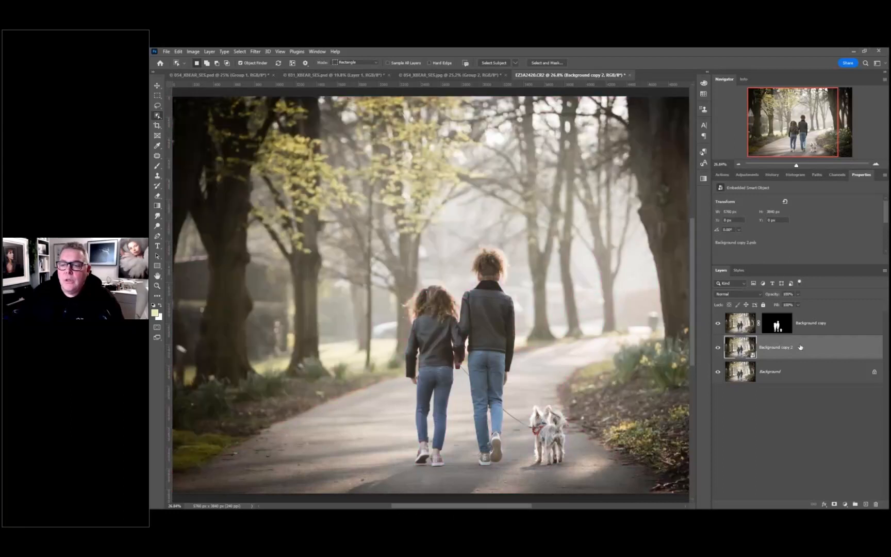
click(255, 52)
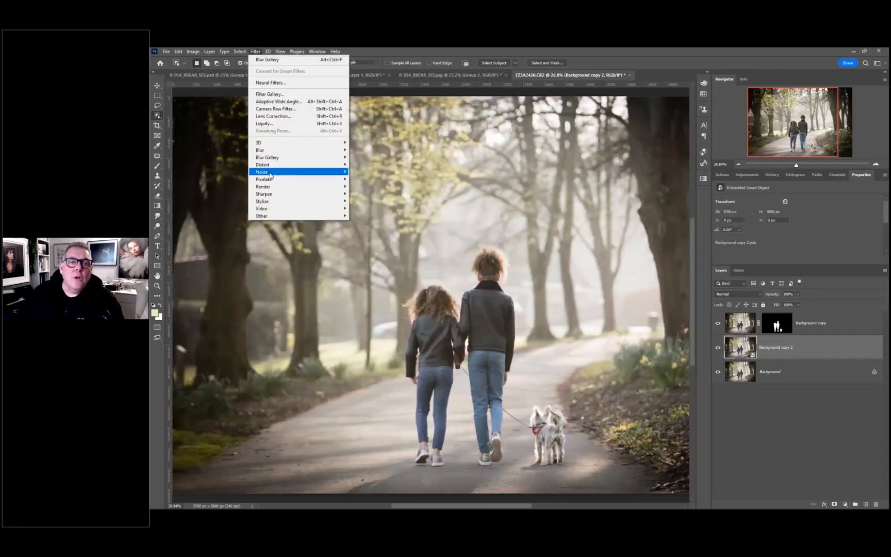
mouse_move(274, 158)
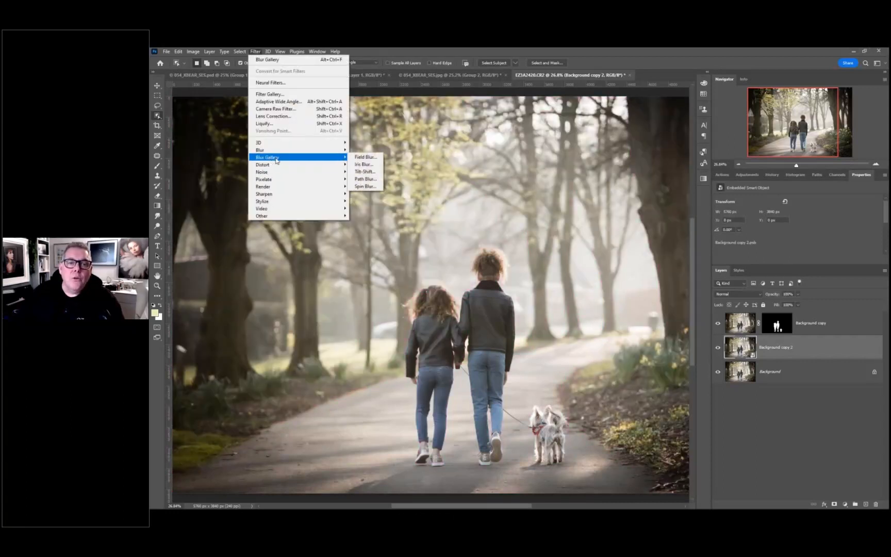
click(364, 172)
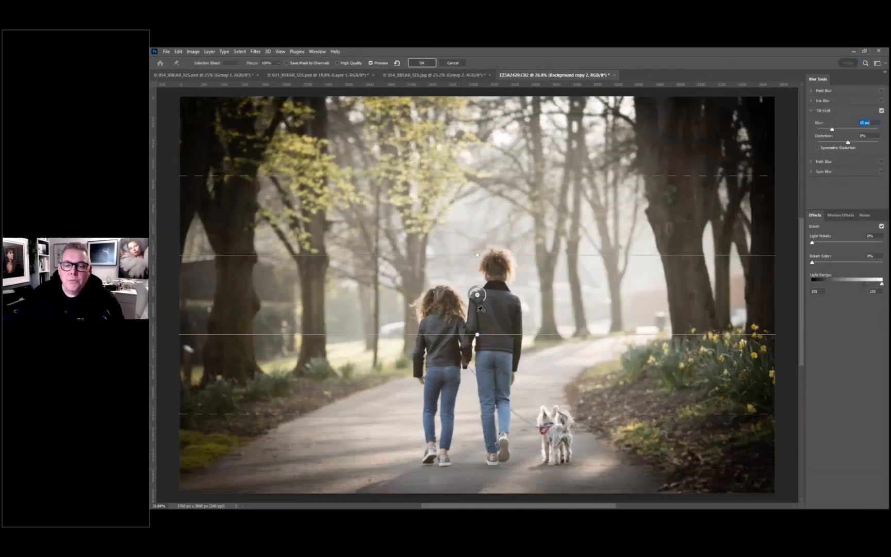
drag(477, 294, 480, 407)
mouse_move(480, 447)
mouse_down()
mouse_move(480, 420)
mouse_move(479, 432)
mouse_up()
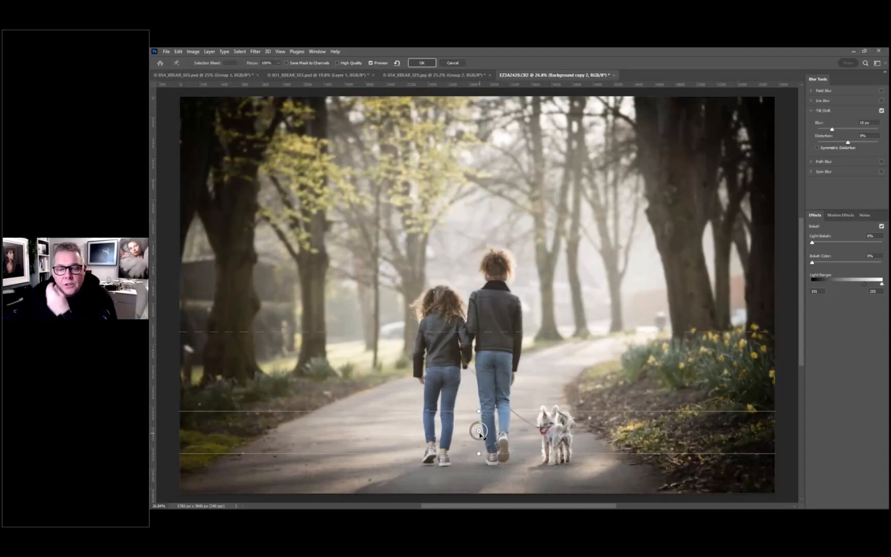
drag(479, 432, 480, 438)
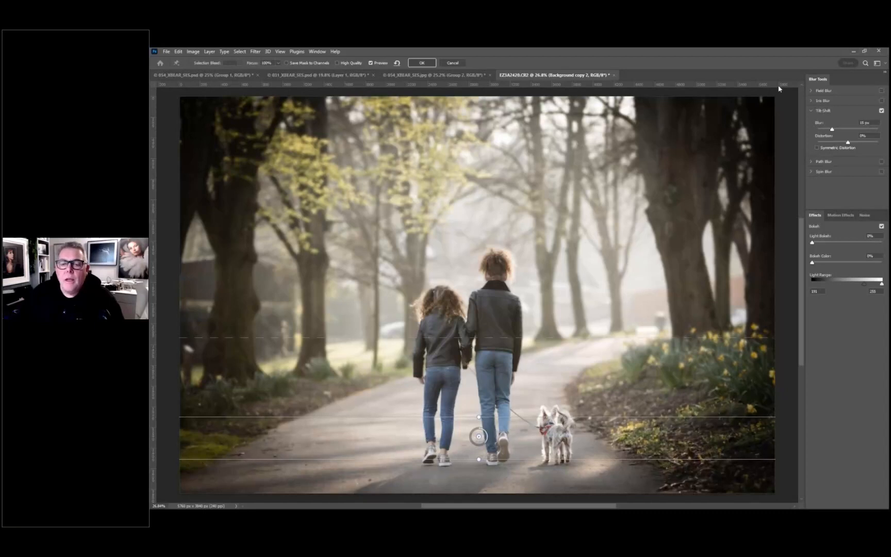
drag(485, 447, 473, 440)
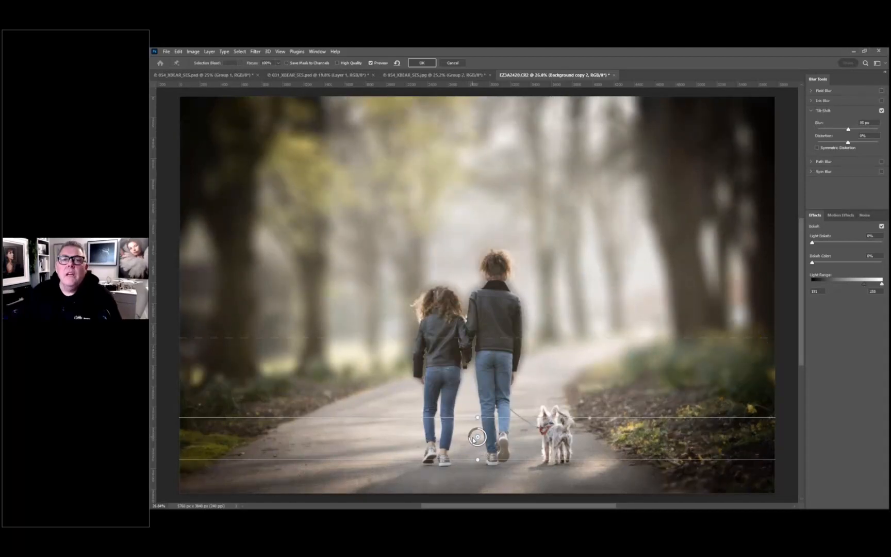
click(423, 62)
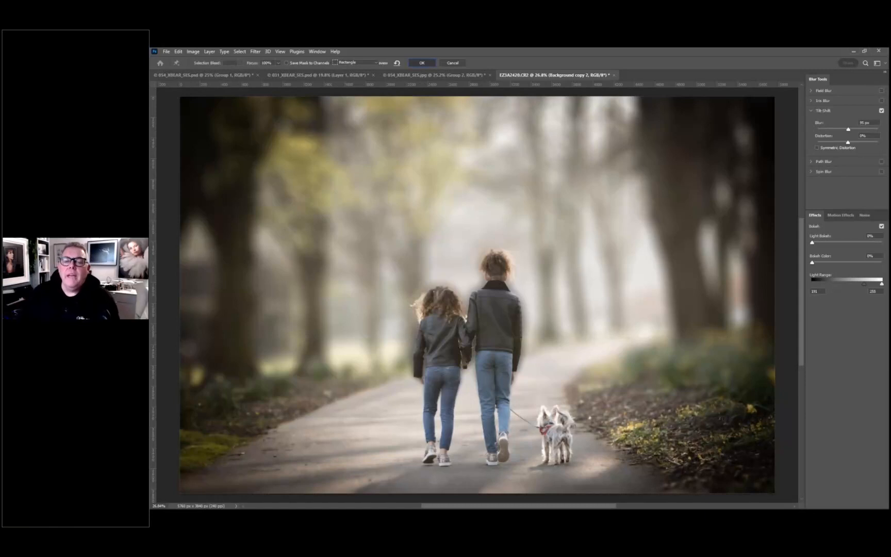
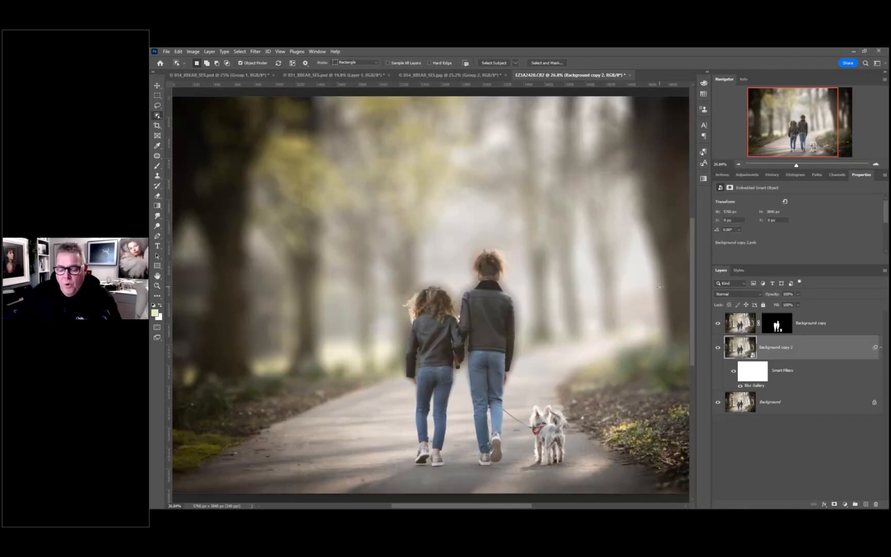
- Undo the Tilt-Shift blur on the smart object
key(ctrl+z)
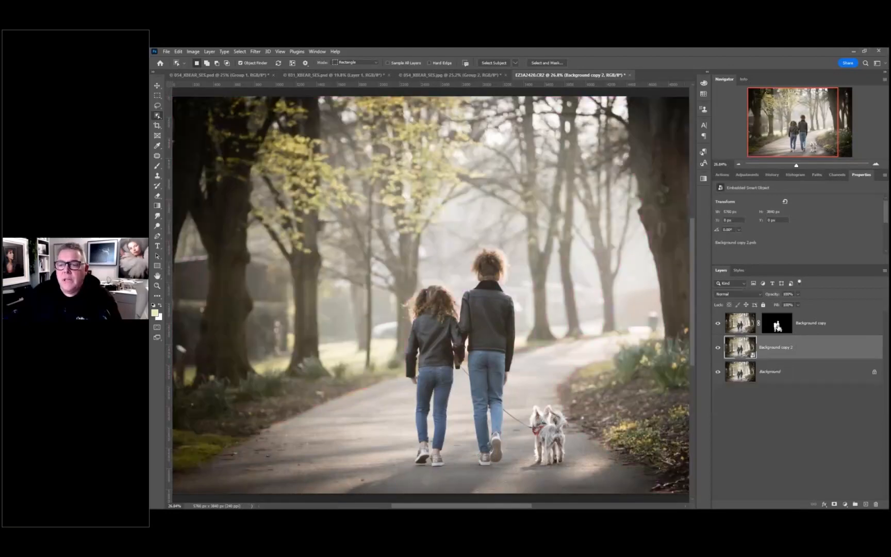
ctrl+click(777, 326)
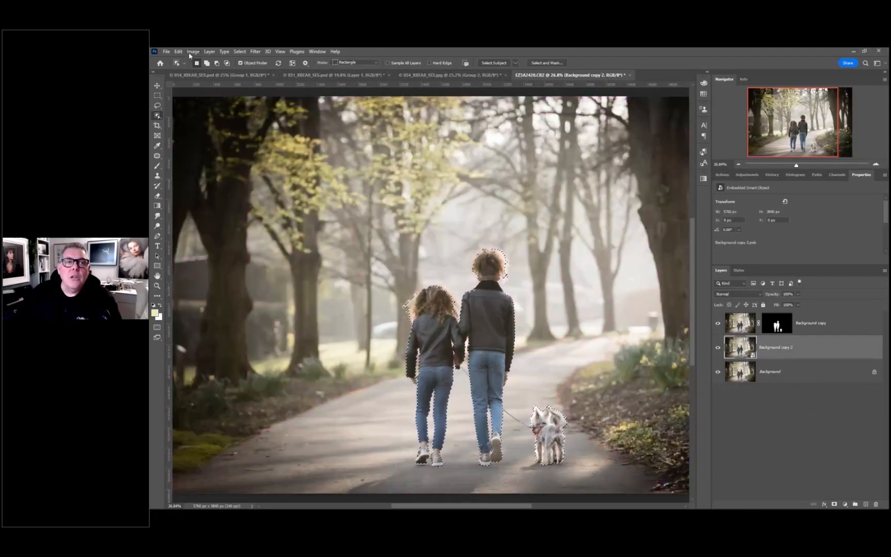
click(178, 51)
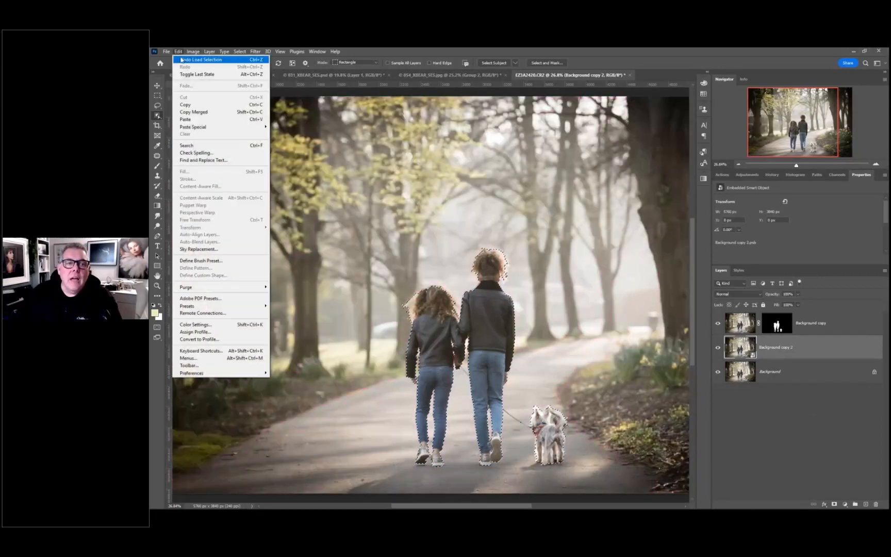
mouse_move(196, 54)
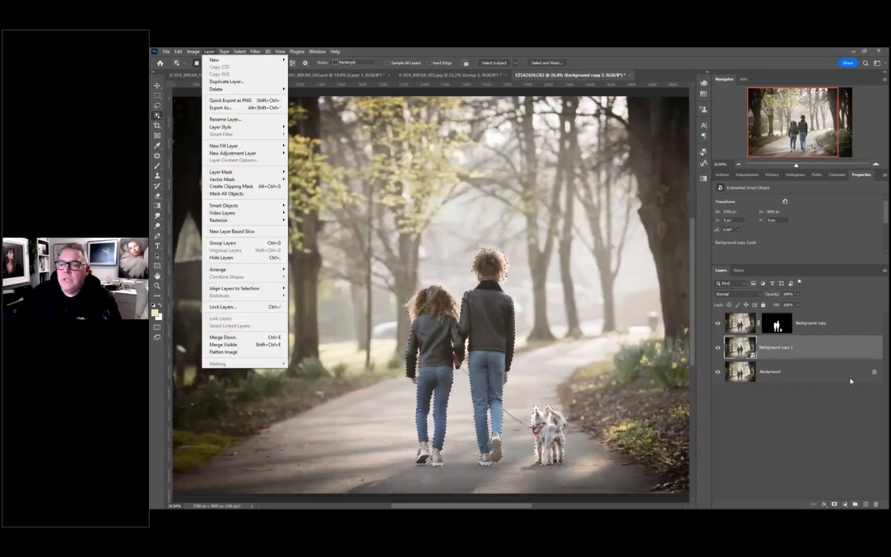
click(822, 350)
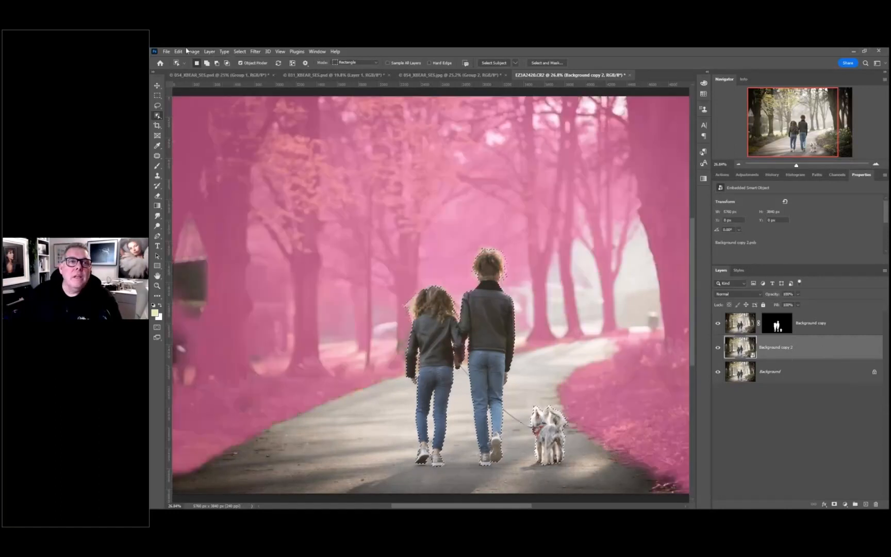
click(158, 86)
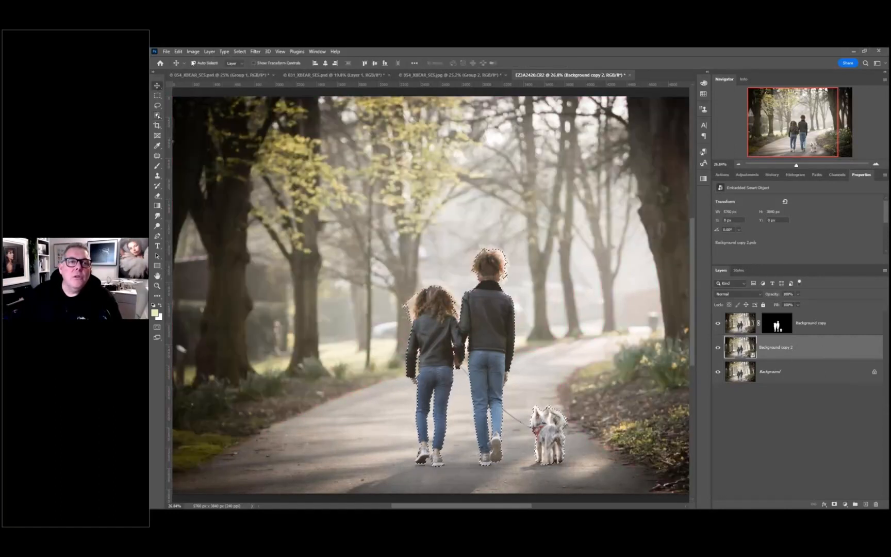
click(193, 52)
click(193, 51)
click(178, 51)
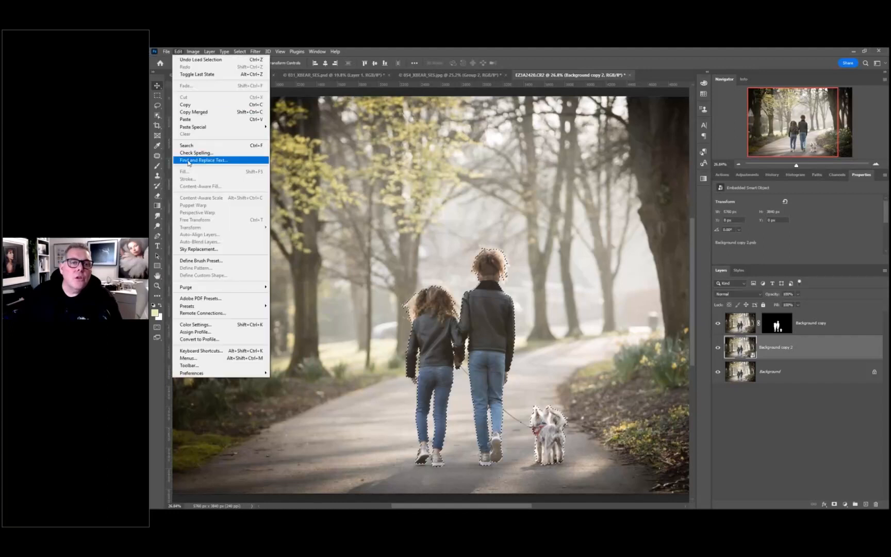
click(796, 355)
- Undo the smart object conversion of the background copy and load the cutout's mask as a selection
key(ctrl+d)
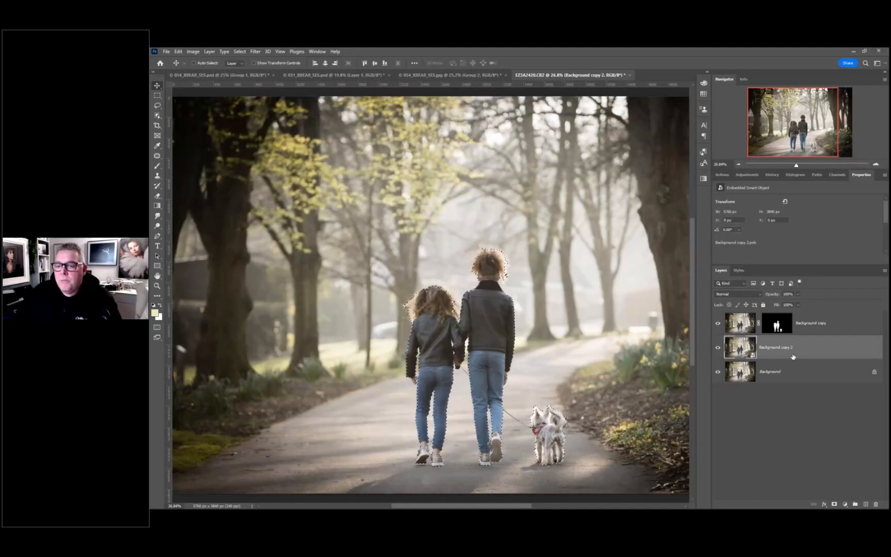
key(ctrl+z)
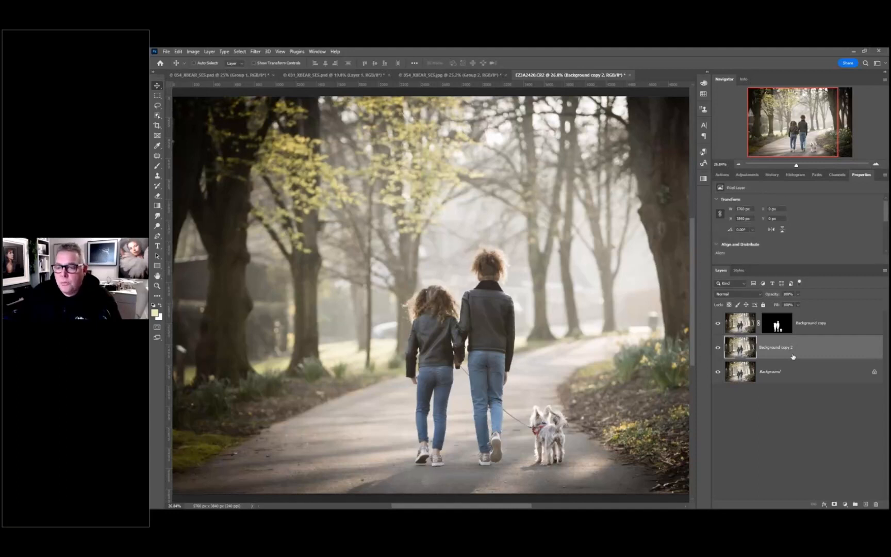
ctrl+click(781, 331)
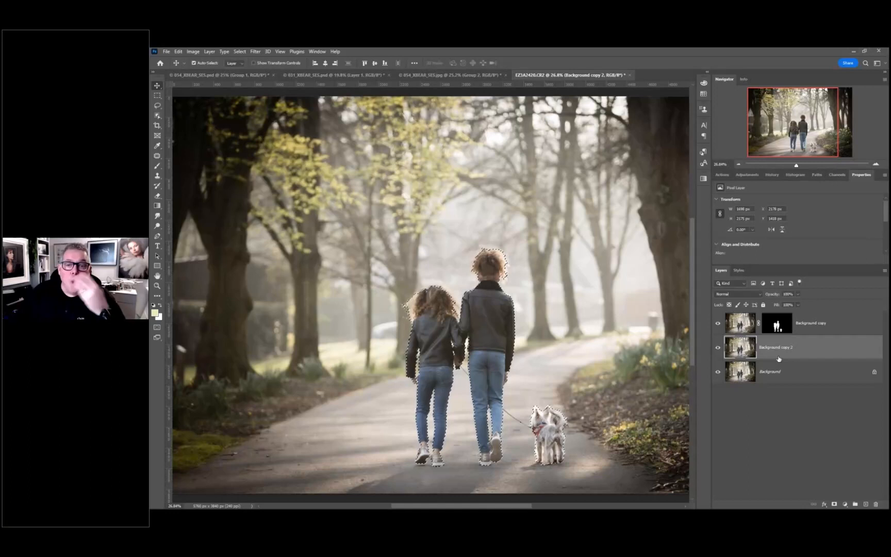
- Remove the selected walkers and dog with Content-Aware Fill output to New Layer, and merge the fill with the background copy
click(182, 55)
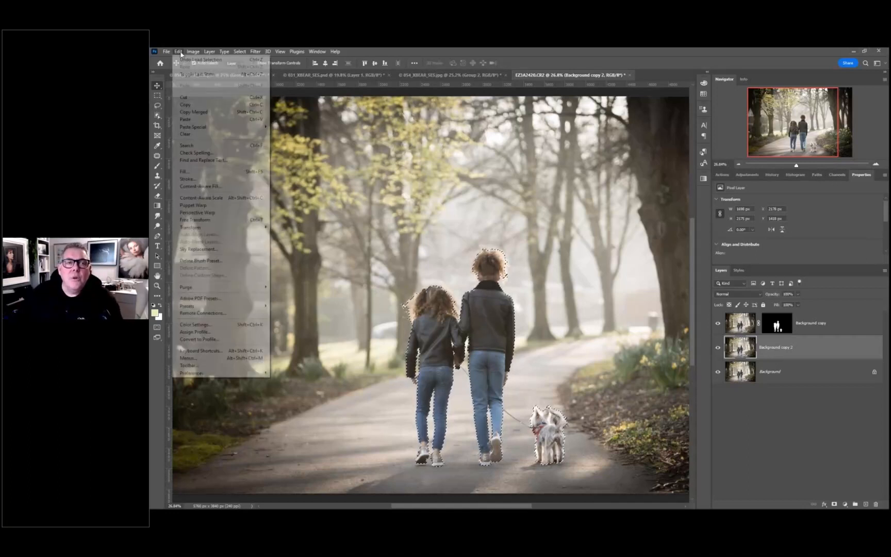
click(223, 188)
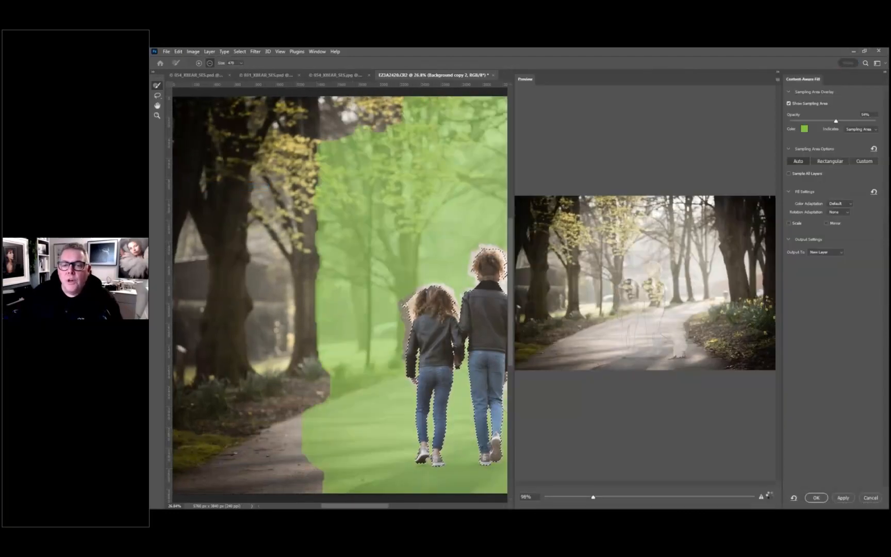
click(816, 499)
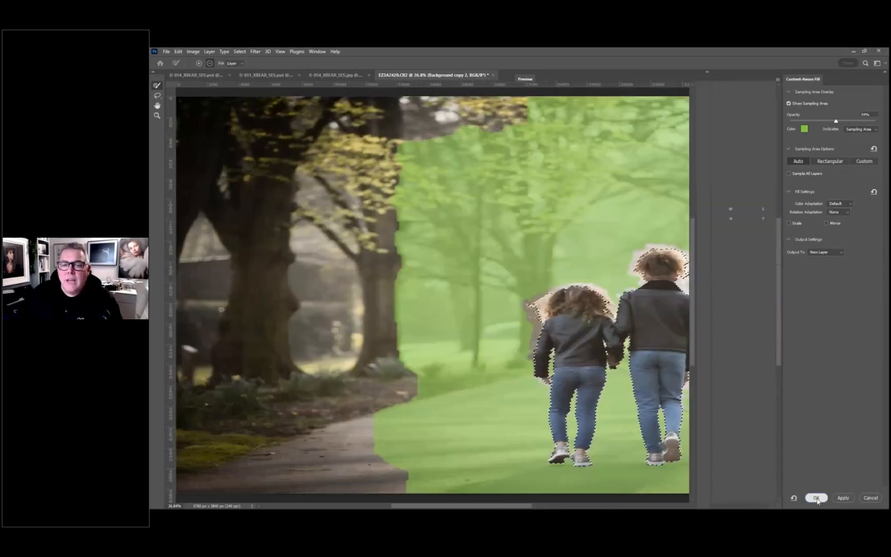
key(s)
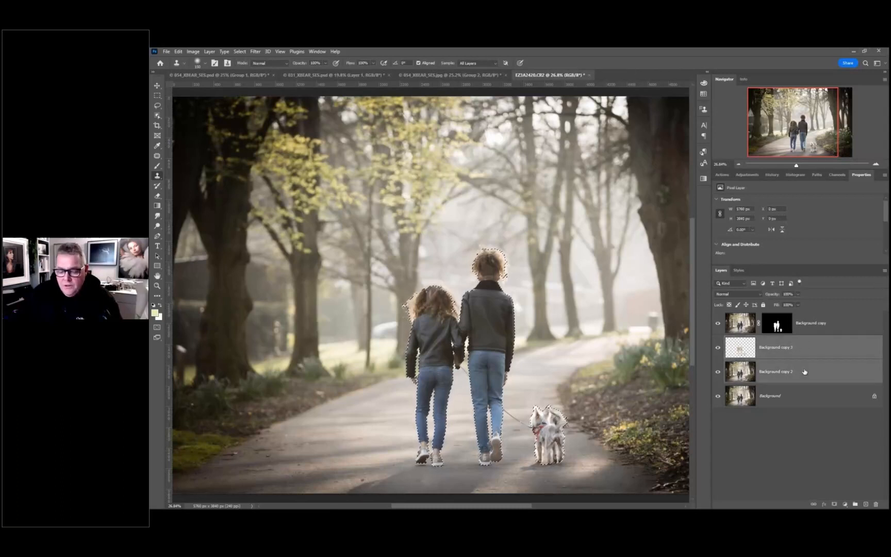
key(ctrl+e)
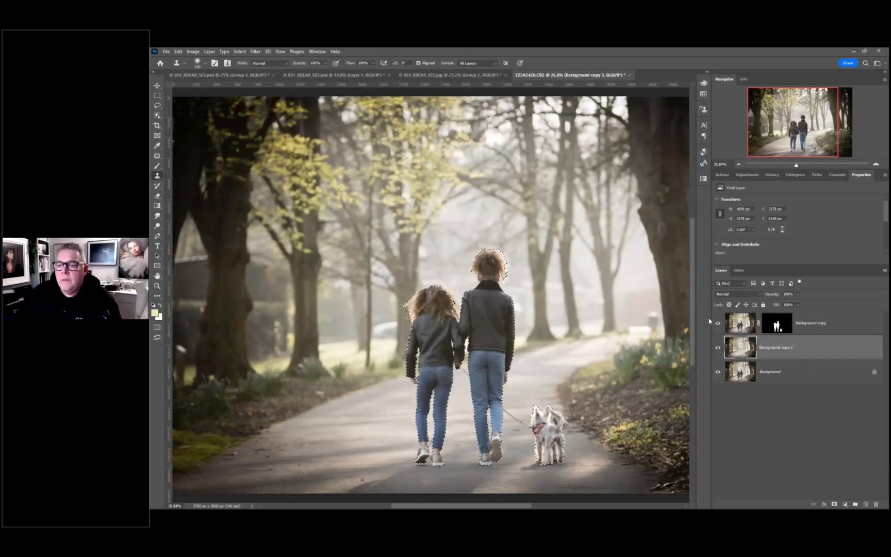
- With the cutout layer hidden and the selection cleared, heal the leftover figure, lead and dog outlines on the path using the Healing Brush
click(718, 323)
key(ctrl+d)
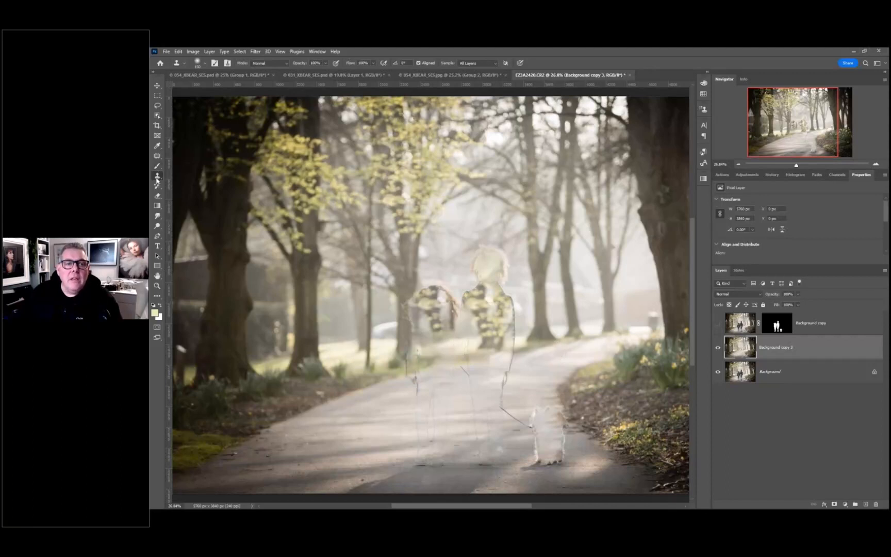
click(158, 156)
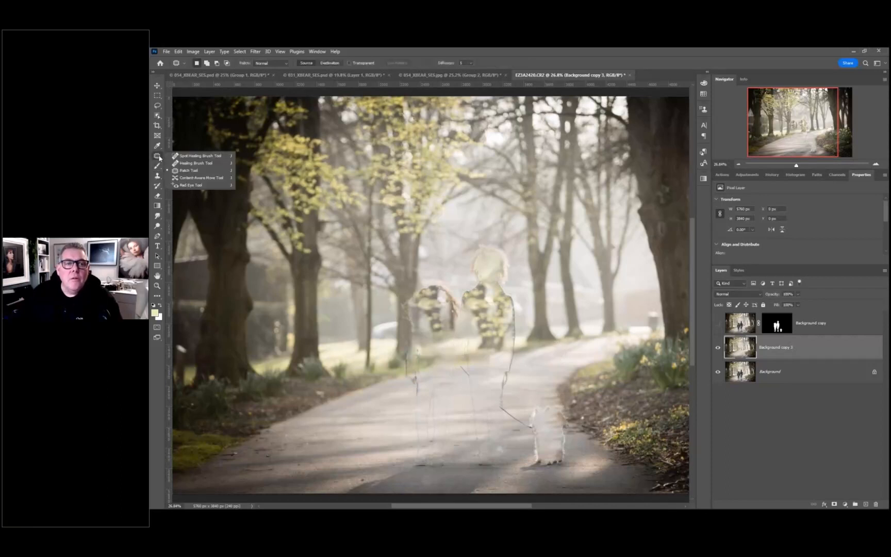
click(191, 163)
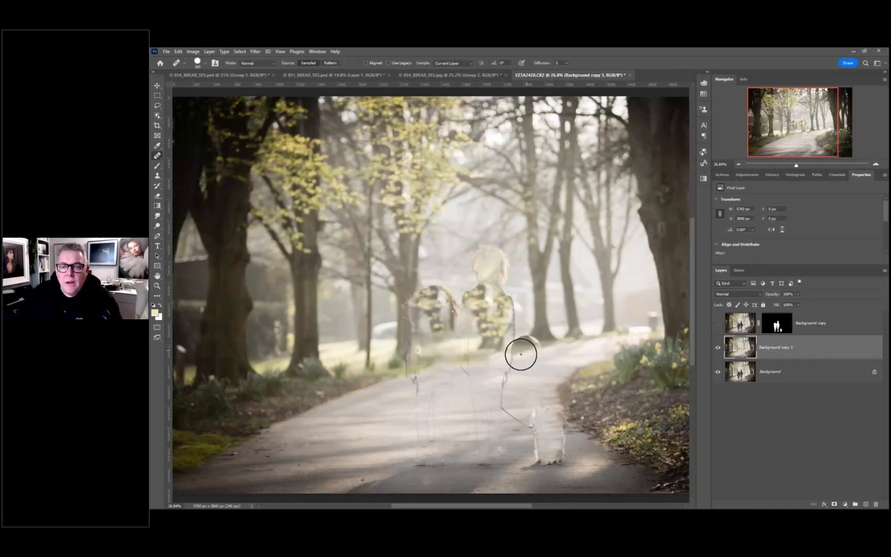
mouse_move(517, 355)
mouse_down()
mouse_move(507, 403)
mouse_move(525, 411)
mouse_up()
mouse_move(414, 386)
mouse_down()
mouse_move(417, 442)
mouse_move(431, 432)
mouse_move(431, 408)
mouse_move(420, 395)
mouse_move(438, 388)
mouse_move(426, 402)
mouse_move(460, 376)
mouse_move(473, 457)
mouse_up()
mouse_move(585, 466)
mouse_down()
mouse_move(559, 460)
mouse_move(541, 436)
mouse_move(540, 463)
mouse_move(529, 454)
mouse_move(545, 438)
mouse_move(555, 403)
mouse_up()
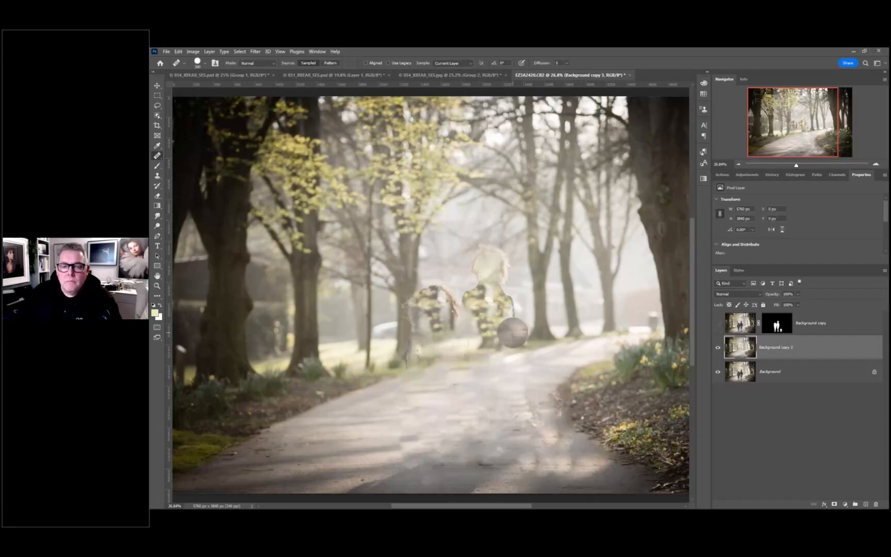
- Heal the remaining ghosted torsos and heads among the trees and along the grass verge with the Healing Brush
mouse_move(443, 325)
mouse_down()
mouse_move(469, 304)
mouse_move(451, 266)
mouse_move(482, 243)
mouse_move(479, 264)
mouse_move(487, 260)
mouse_move(468, 257)
mouse_move(488, 253)
mouse_move(509, 267)
mouse_move(499, 278)
mouse_move(447, 278)
mouse_move(440, 285)
mouse_move(452, 314)
mouse_move(426, 296)
mouse_move(454, 300)
mouse_move(471, 275)
mouse_move(470, 283)
mouse_move(497, 294)
mouse_move(489, 293)
mouse_move(508, 286)
mouse_move(511, 324)
mouse_move(531, 342)
mouse_move(477, 356)
mouse_move(525, 342)
mouse_move(524, 324)
mouse_move(507, 312)
mouse_move(484, 334)
mouse_move(487, 326)
mouse_move(521, 330)
mouse_up()
click(467, 348)
click(406, 377)
click(438, 363)
mouse_move(441, 363)
mouse_down()
mouse_move(462, 350)
mouse_move(438, 333)
mouse_move(441, 291)
mouse_move(471, 317)
mouse_move(468, 284)
mouse_move(484, 315)
mouse_move(481, 299)
mouse_move(509, 285)
mouse_move(511, 323)
mouse_move(449, 282)
mouse_move(485, 323)
mouse_move(490, 307)
mouse_move(400, 396)
mouse_up()
alt+click(436, 304)
alt+click(455, 275)
alt+click(449, 279)
alt+click(444, 313)
drag(393, 356, 411, 360)
click(408, 356)
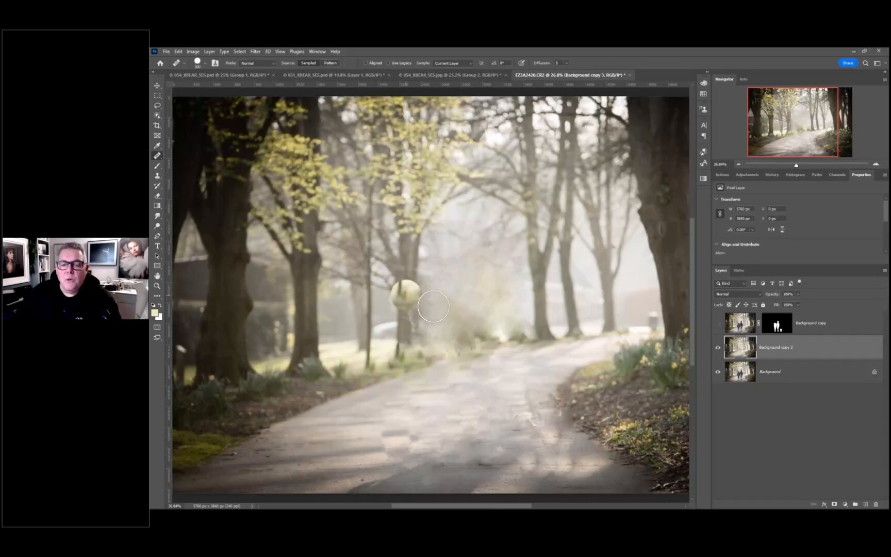
click(490, 339)
- Patch the blotchy areas on the left and middle of the path with clean path texture using the Patch tool
scroll(490, 340, down, 1)
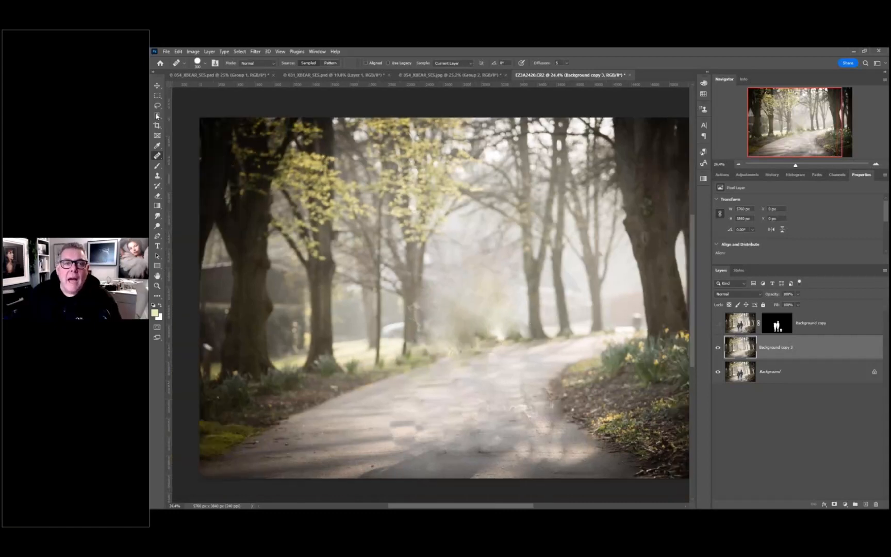
right_click(157, 155)
click(196, 171)
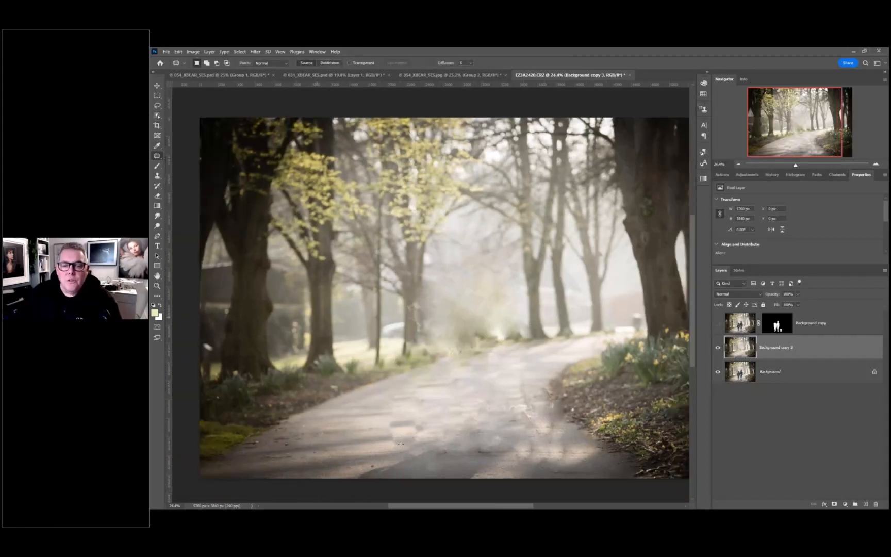
mouse_move(391, 392)
mouse_down()
mouse_move(385, 447)
mouse_move(429, 399)
mouse_move(391, 394)
mouse_up()
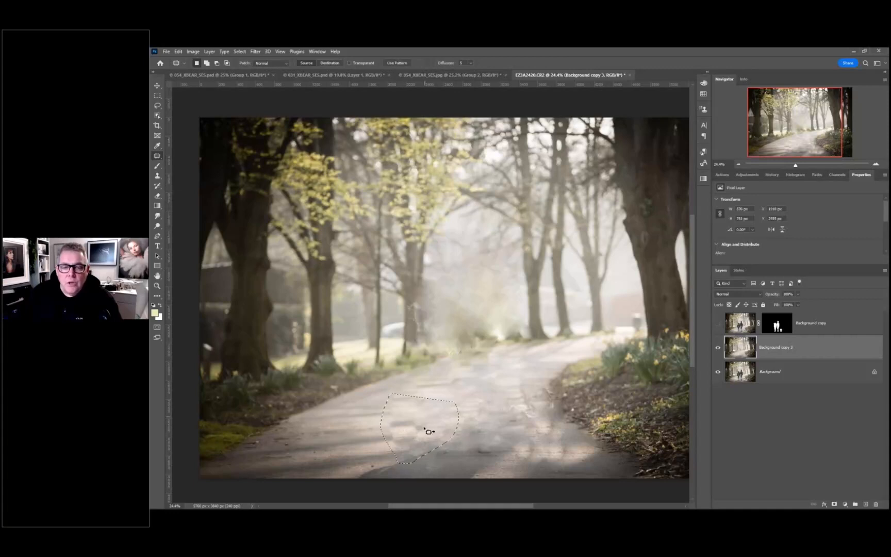
drag(375, 434, 356, 434)
key(ctrl+d)
mouse_move(459, 396)
mouse_down()
mouse_move(493, 442)
mouse_move(500, 417)
mouse_up()
drag(467, 422, 400, 420)
key(ctrl+d)
- Patch the remaining blemishes on the far and right parts of the path and along the verge at its far end
mouse_move(494, 356)
mouse_down()
mouse_move(482, 382)
mouse_move(519, 413)
mouse_move(531, 412)
mouse_move(521, 370)
mouse_move(417, 397)
mouse_up()
key(ctrl+d)
mouse_move(526, 404)
mouse_down()
mouse_move(549, 440)
mouse_move(549, 418)
mouse_move(396, 423)
mouse_up()
drag(556, 454, 364, 424)
key(ctrl+d)
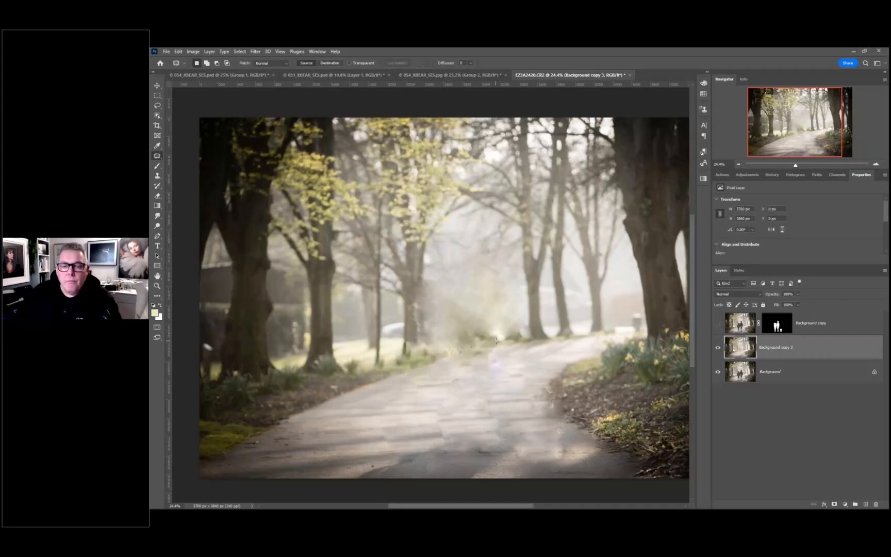
mouse_move(453, 340)
mouse_down()
mouse_move(445, 368)
mouse_move(466, 342)
mouse_move(454, 340)
mouse_up()
drag(469, 351, 411, 363)
key(ctrl+d)
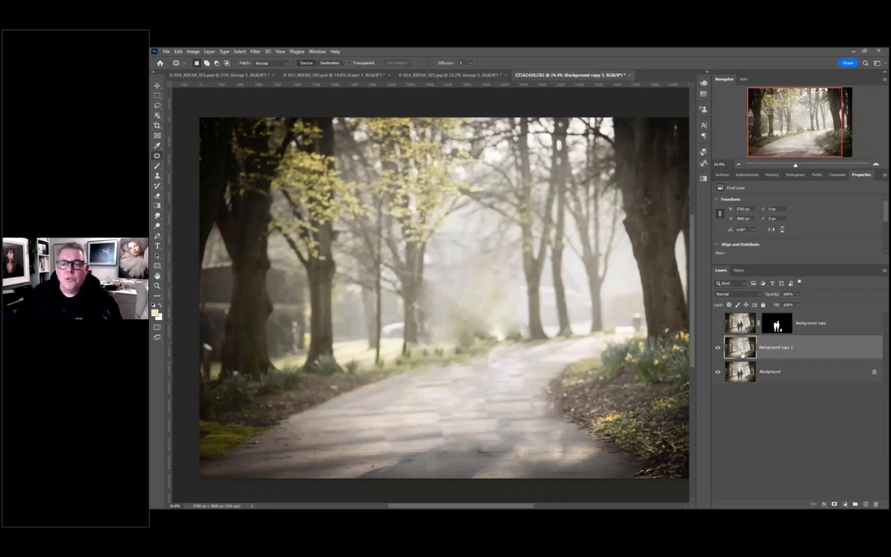
- Convert the cleaned background copy to a smart object
right_click(794, 353)
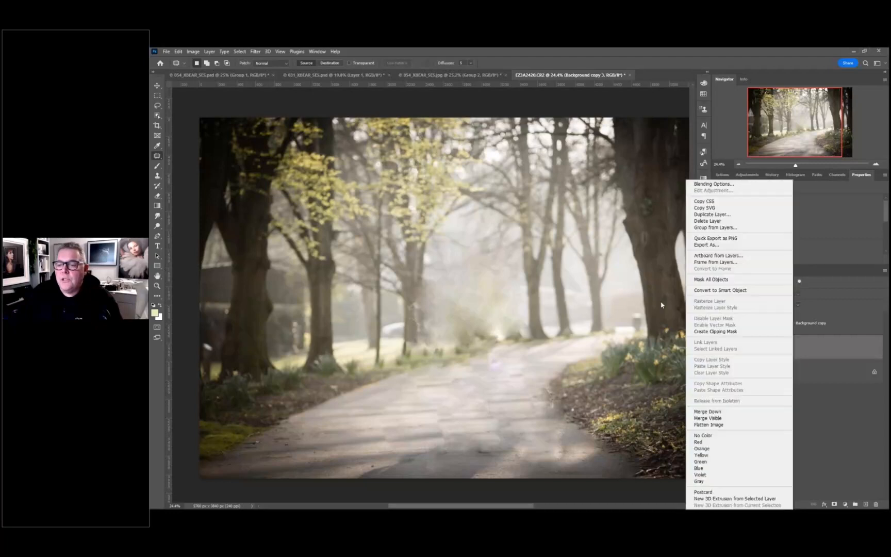
click(720, 289)
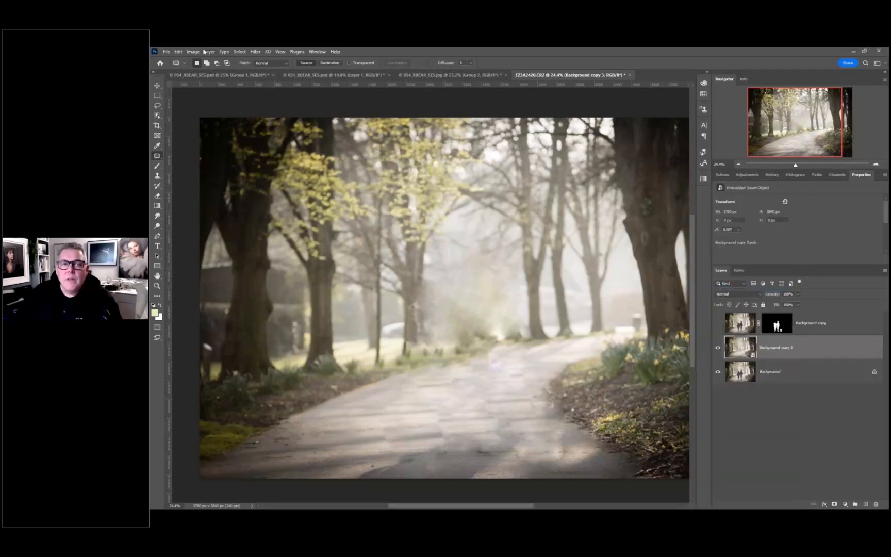
- Apply a Tilt-Shift blur of about 120 px to the smart object, with a narrow sharp band across the near path, and show the cutout layer
click(256, 52)
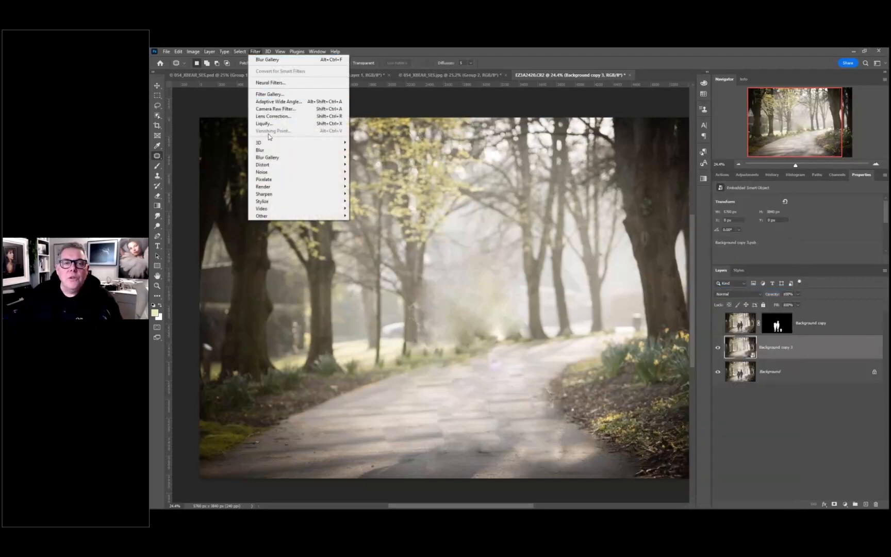
mouse_move(268, 161)
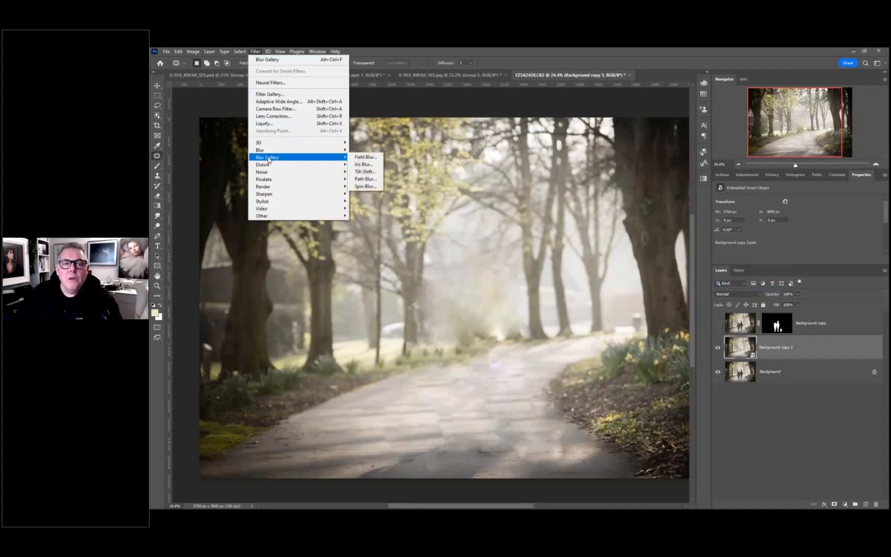
click(371, 173)
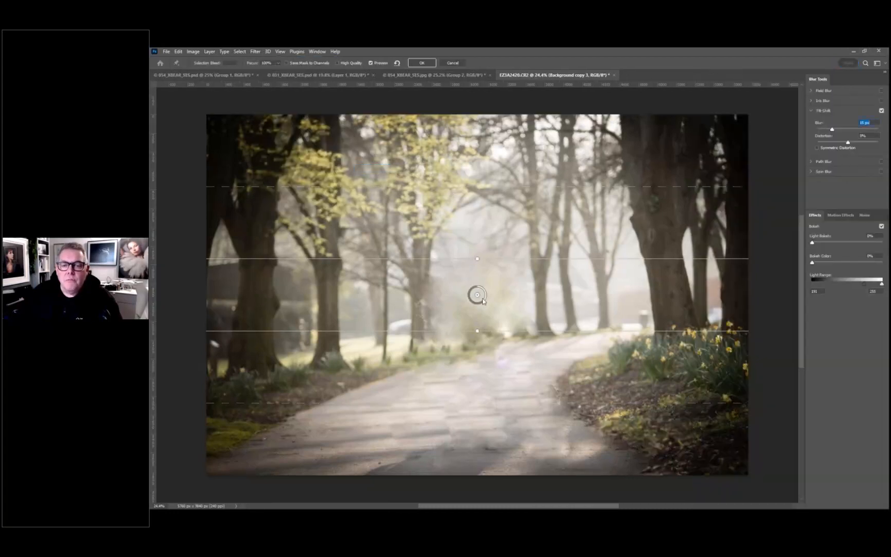
drag(477, 295, 475, 379)
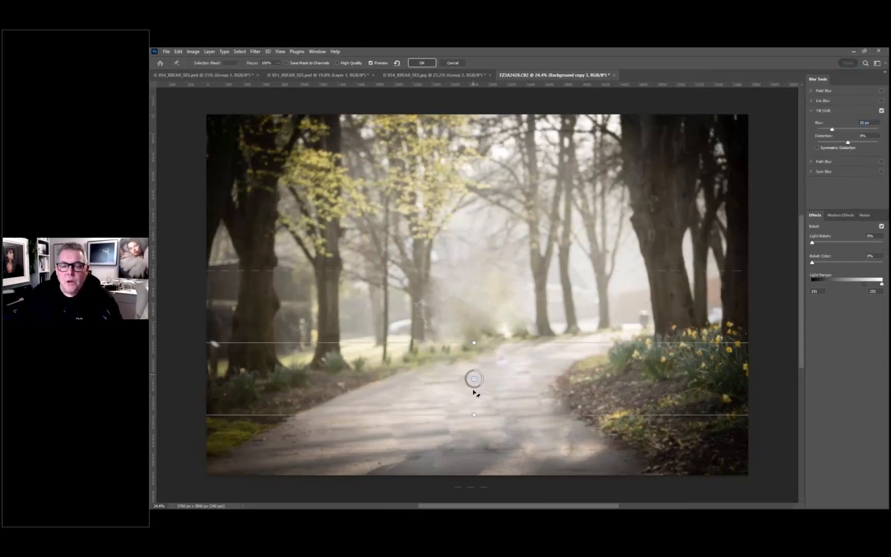
drag(485, 343, 486, 359)
drag(499, 412, 474, 420)
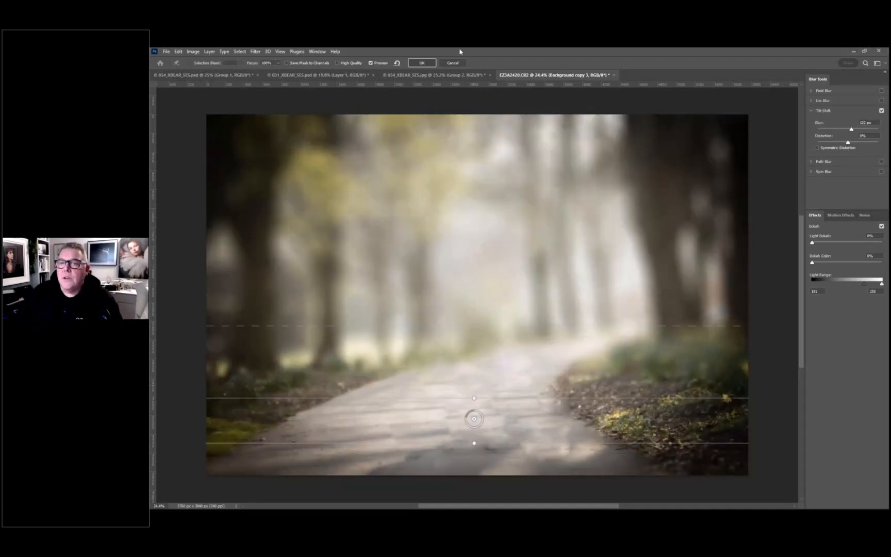
click(421, 64)
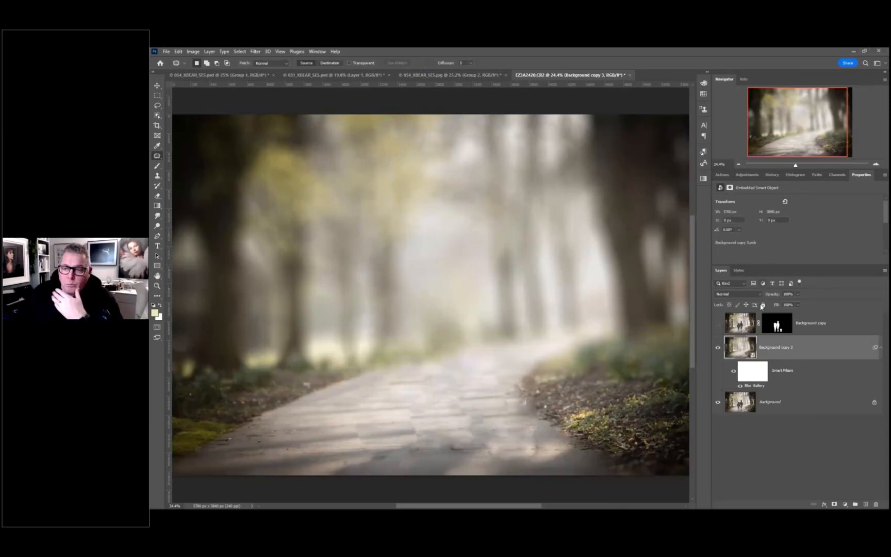
click(717, 324)
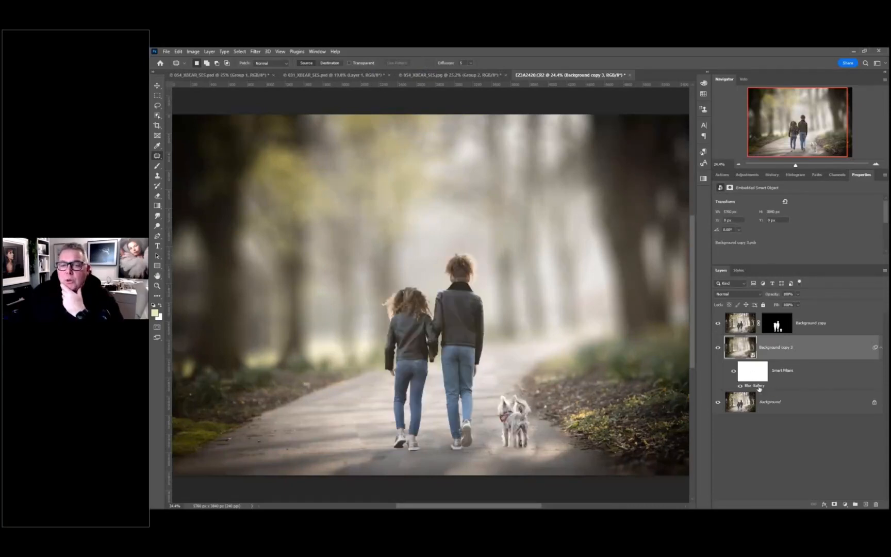
- Edit the background's Tilt-Shift filter, moving the sharp band down to the walkers' feet and shortening the blur transition above it
double_click(759, 388)
drag(475, 419, 473, 433)
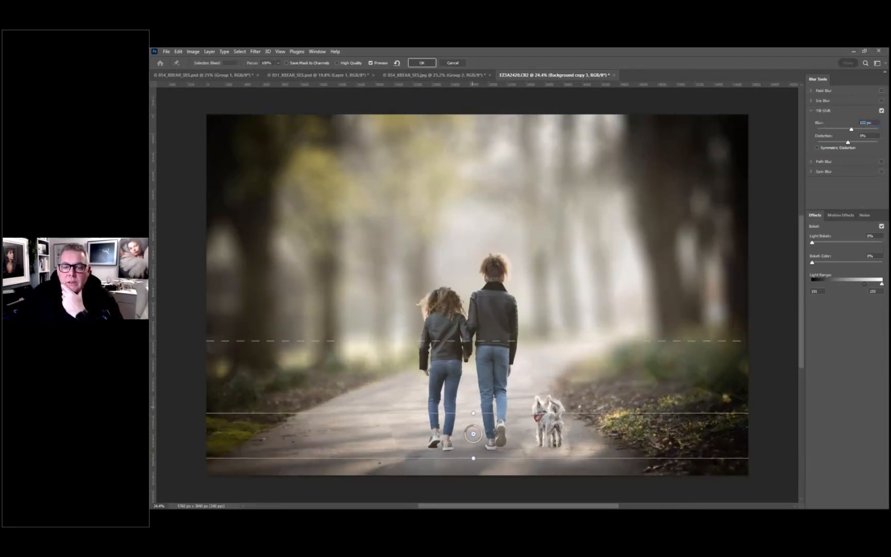
drag(494, 341, 491, 368)
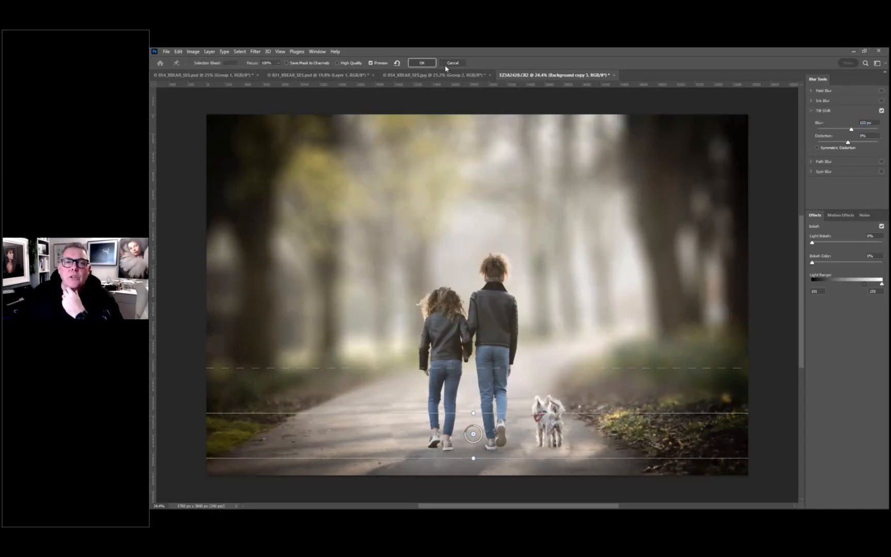
click(420, 63)
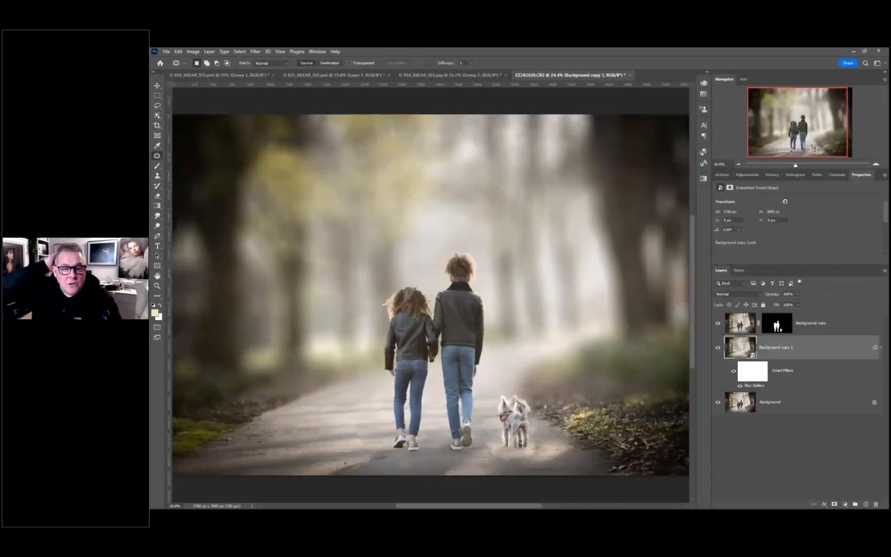
- Copy the Group 1 colour-grading group from 031_XBEAR_SES.psd into the woodland image
click(340, 75)
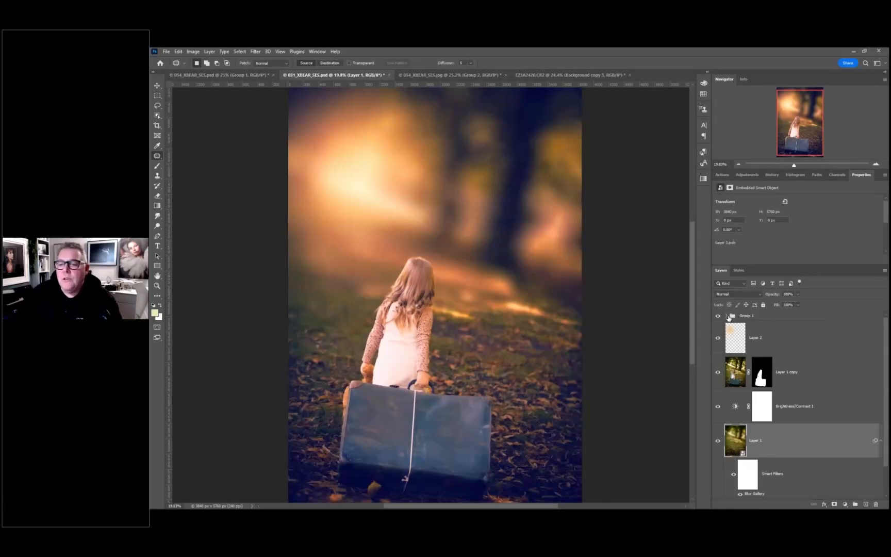
click(727, 315)
click(728, 316)
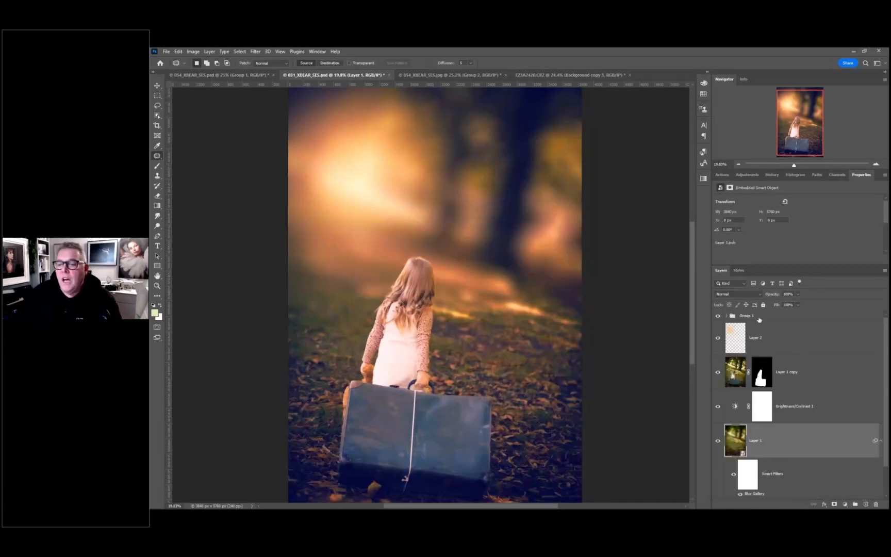
click(763, 318)
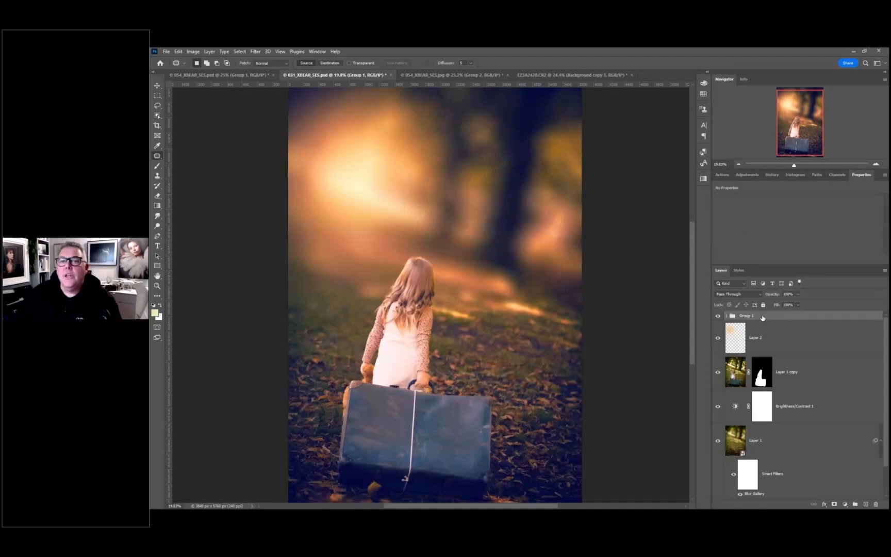
drag(758, 316, 524, 153)
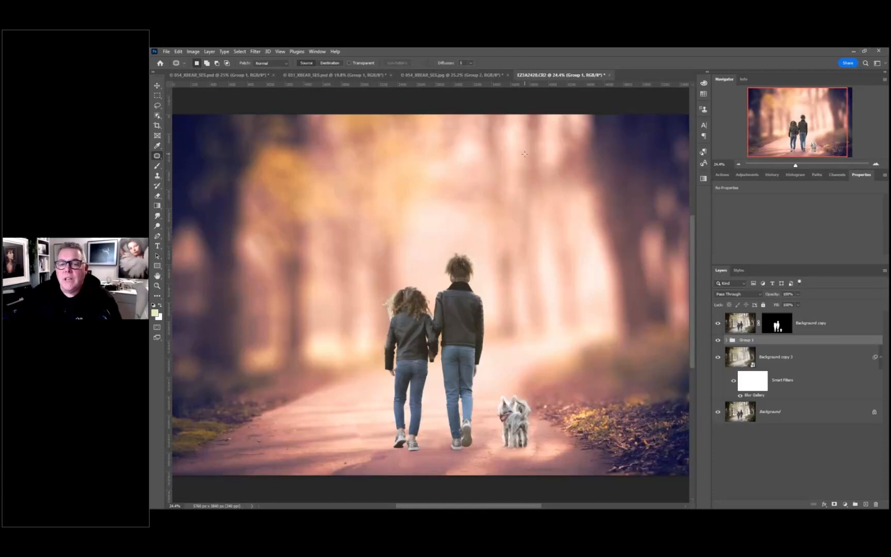
- Move the copied grading group above the cutout layer at the top of the stack and lower its opacity
drag(768, 342, 768, 315)
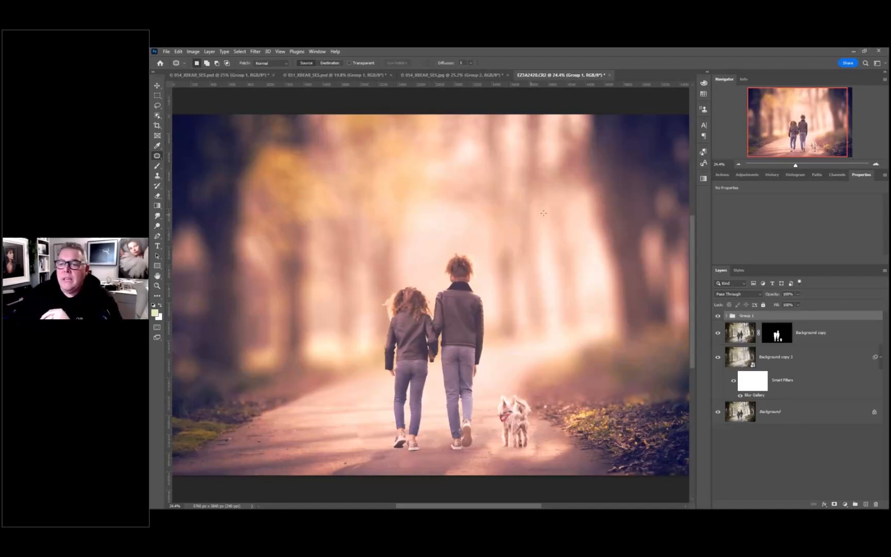
drag(772, 297, 762, 295)
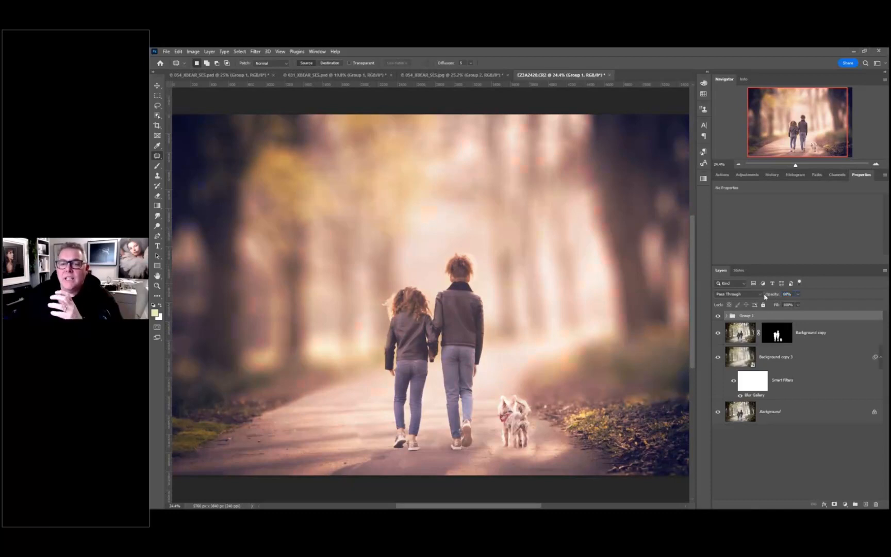
- Add a new empty layer between the cutout subjects and the blurred background smart object
click(747, 328)
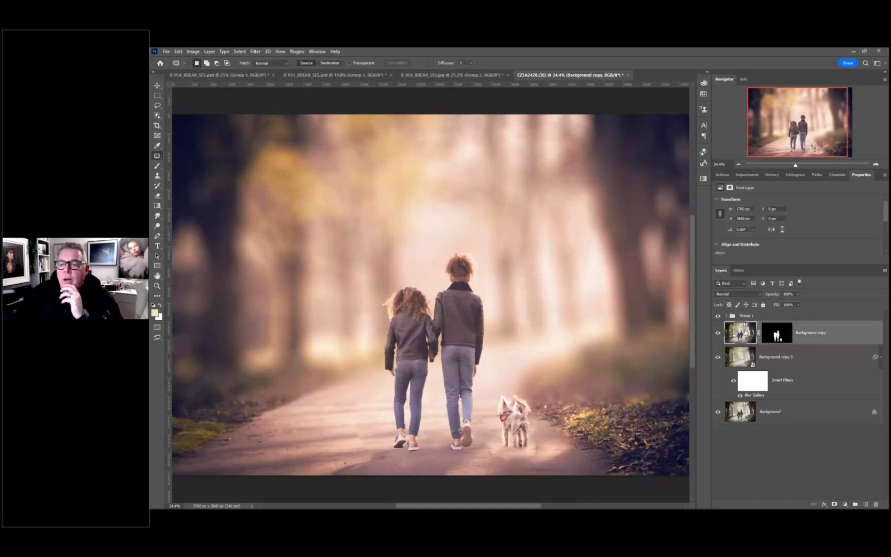
click(742, 363)
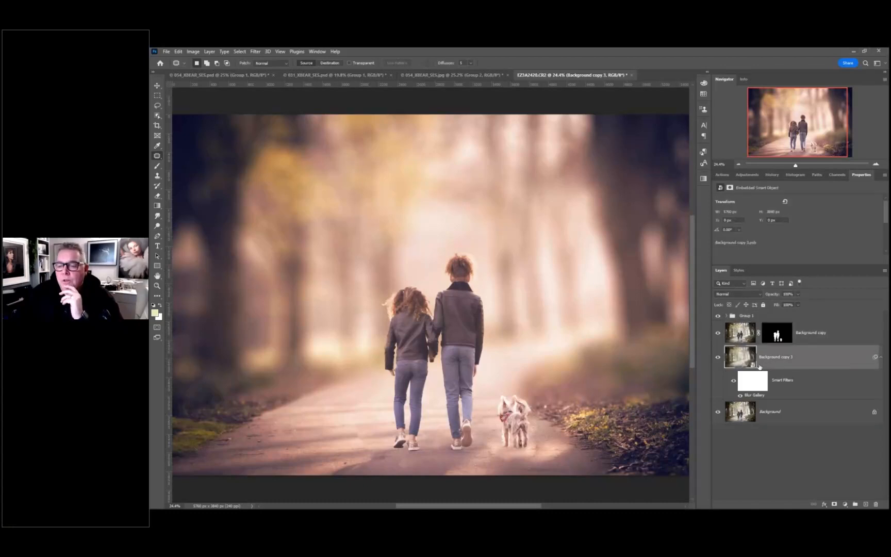
click(866, 504)
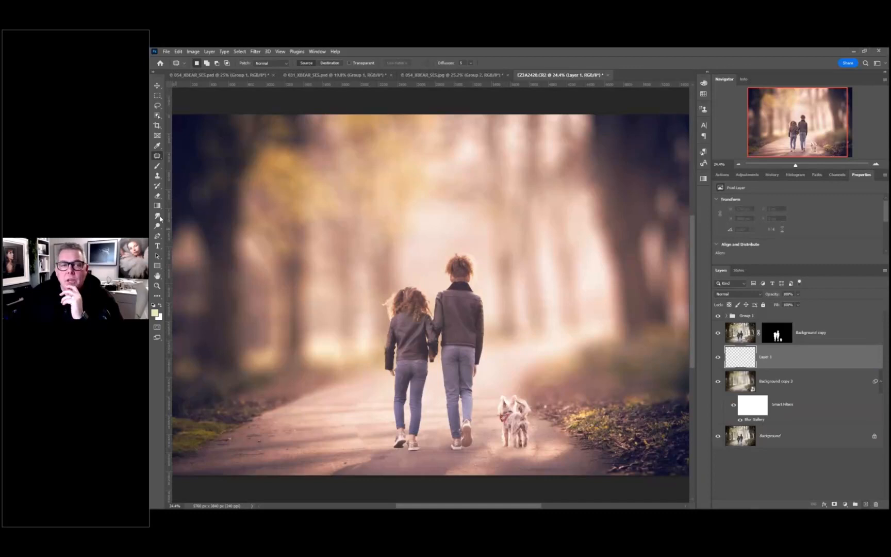
- Sample a light grey-beige from the bright background beside the walkers and paint soft Brush dabs of it among the distant trees
key(b)
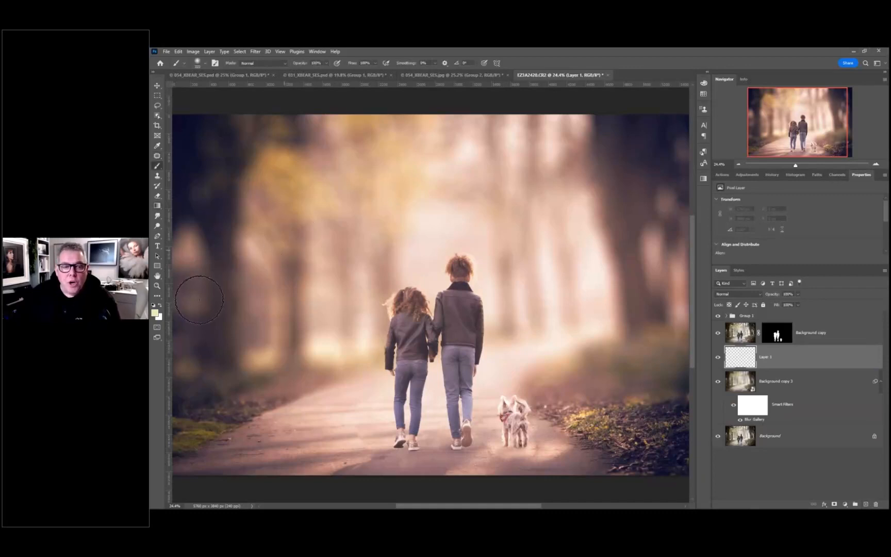
click(155, 312)
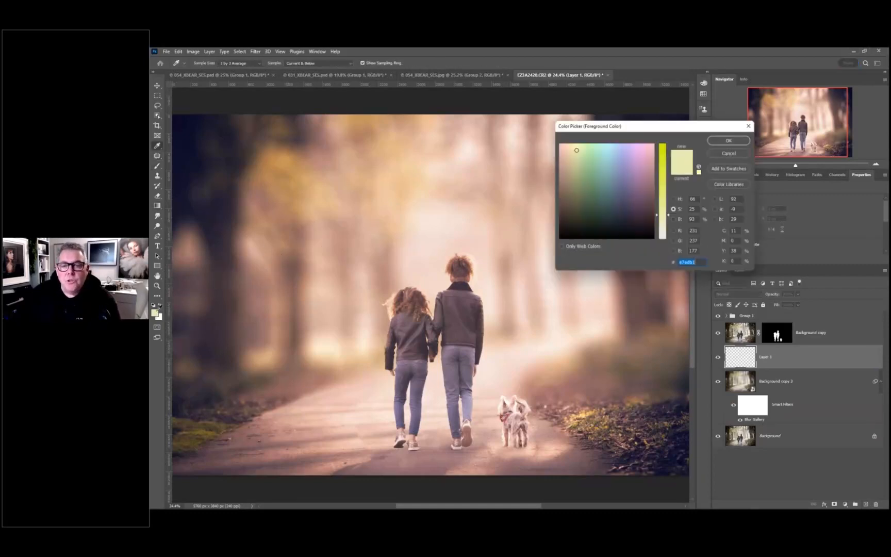
click(548, 302)
click(542, 304)
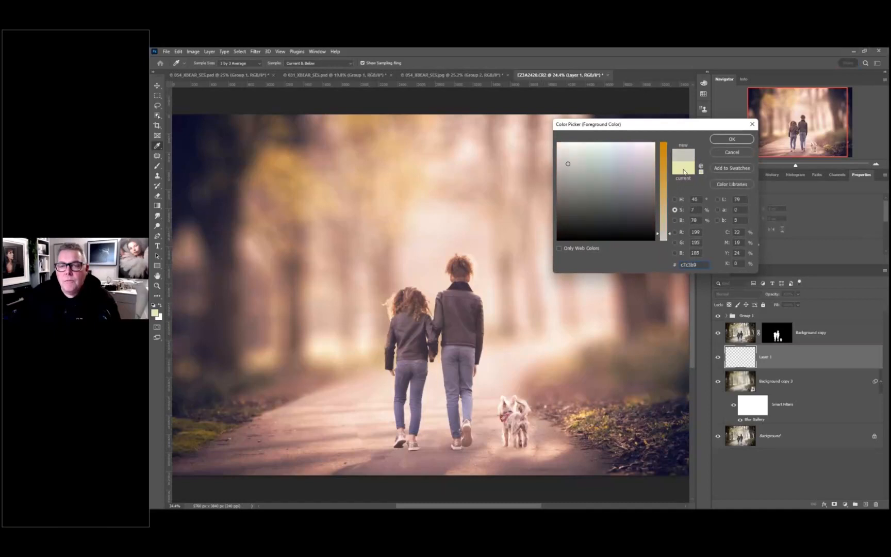
click(720, 140)
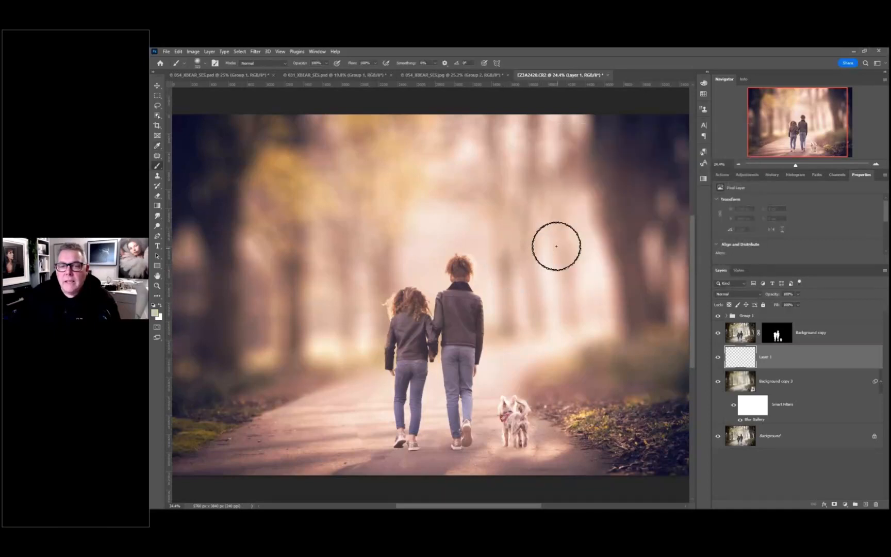
click(542, 232)
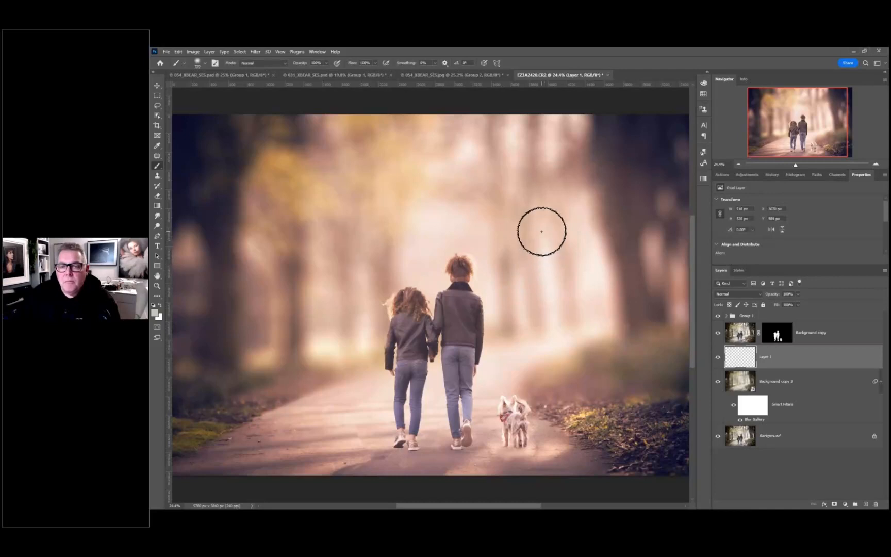
click(546, 233)
- Enlarge the painted dab with Free Transform into a broad glow behind the walkers, reaching from the treetops to the path
key(super+t)
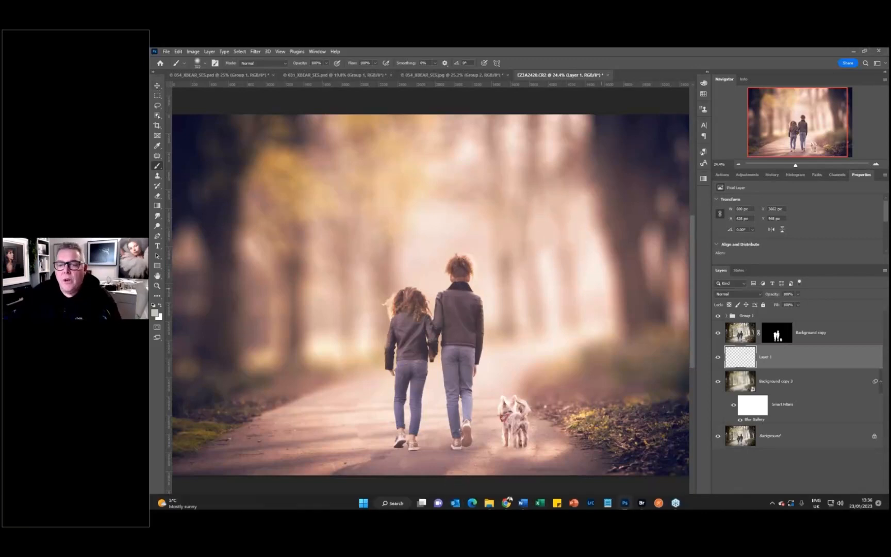
key(ctrl+t)
drag(517, 262, 414, 369)
drag(573, 203, 655, 117)
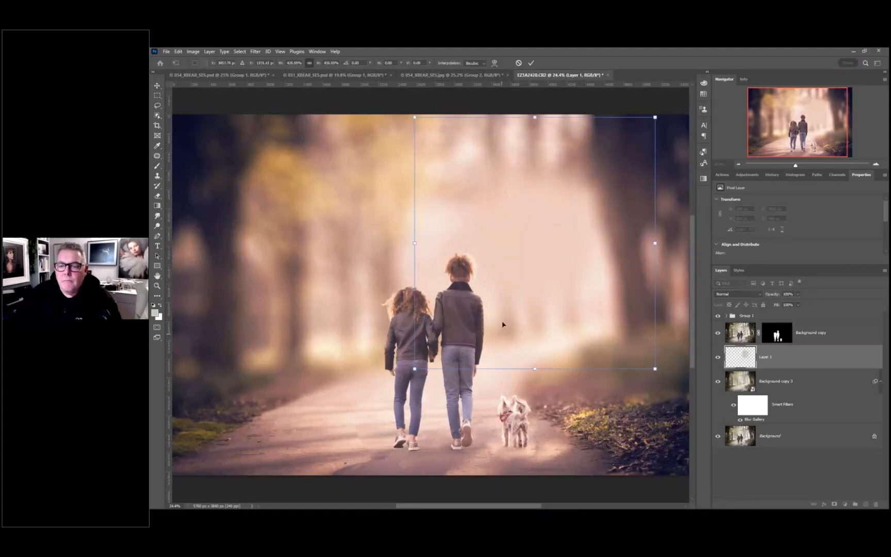
key(Return)
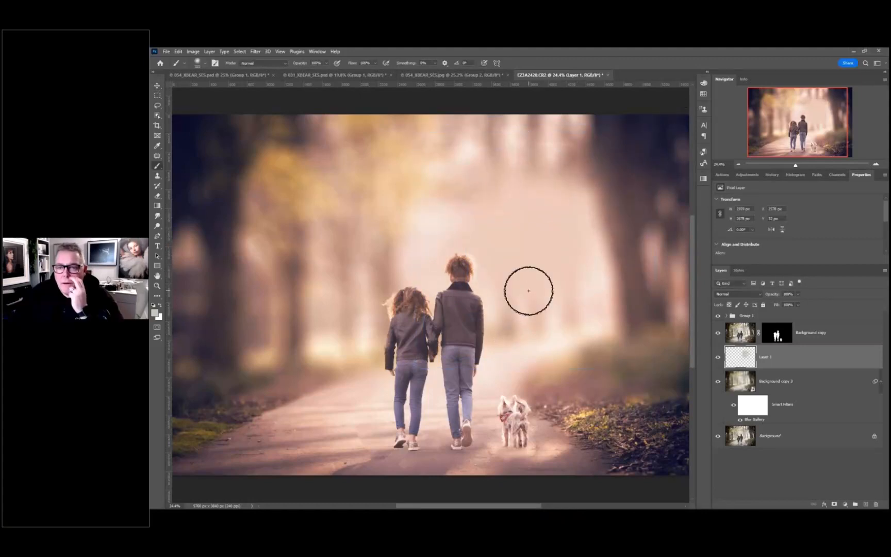
- Brighten the glow layer with Levels by lowering the white input level to about 216
key(alt)
key(ctrl+l)
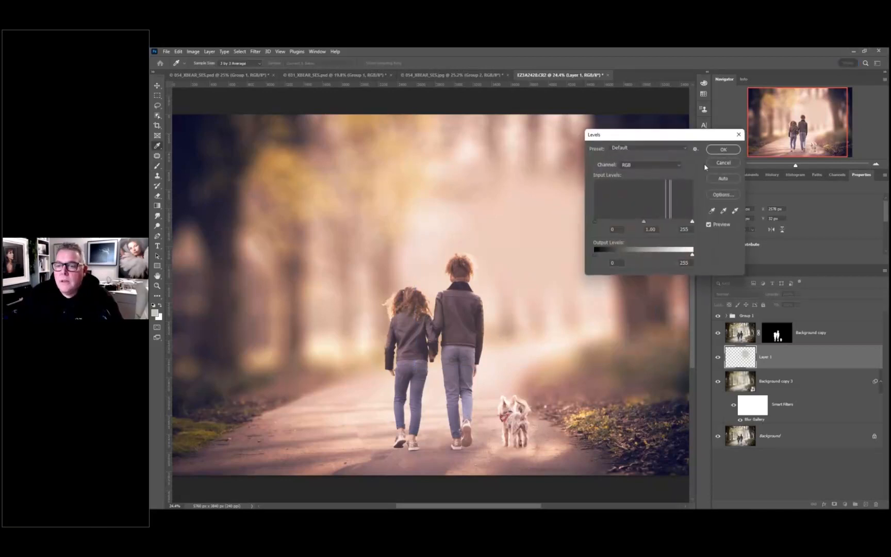
drag(689, 222, 677, 222)
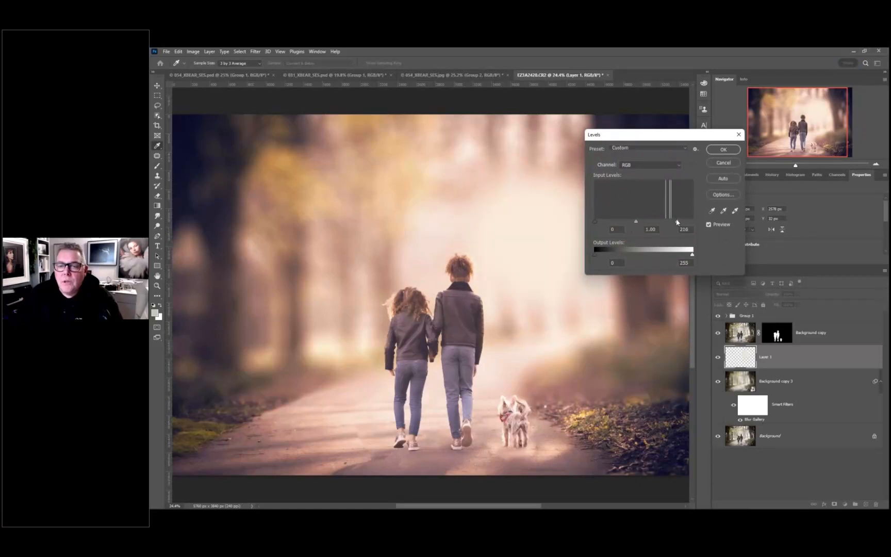
click(723, 149)
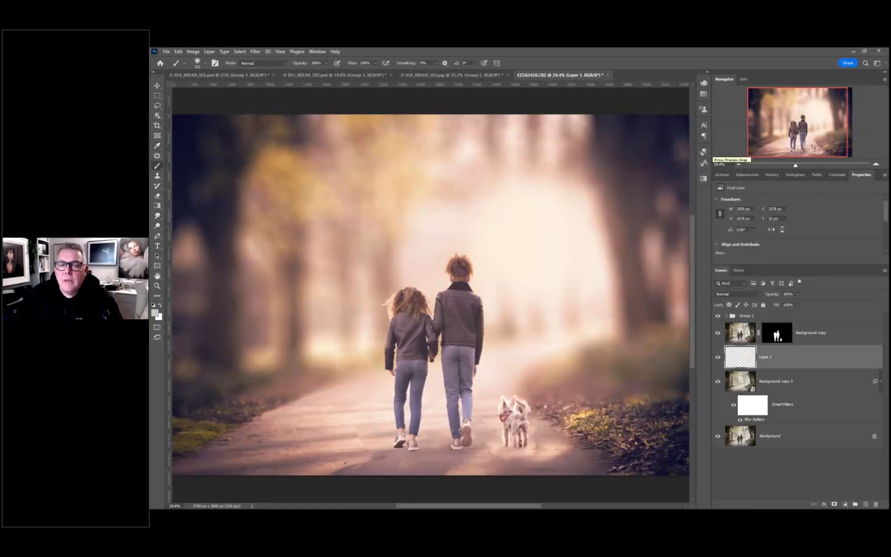
- Shift the glow slightly towards the large tree and scale it to about 117% with Free Transform
key(v)
drag(533, 239, 542, 240)
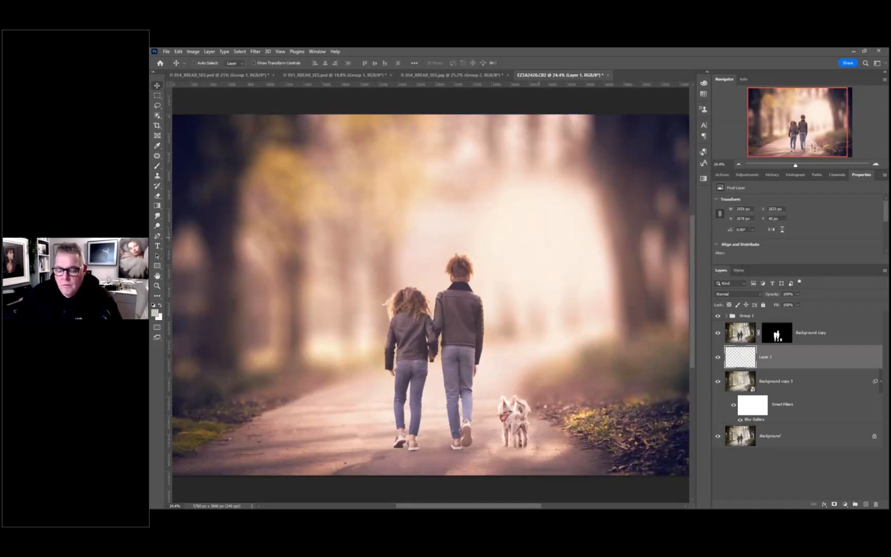
key(ctrl+t)
drag(419, 369, 379, 412)
drag(501, 287, 512, 275)
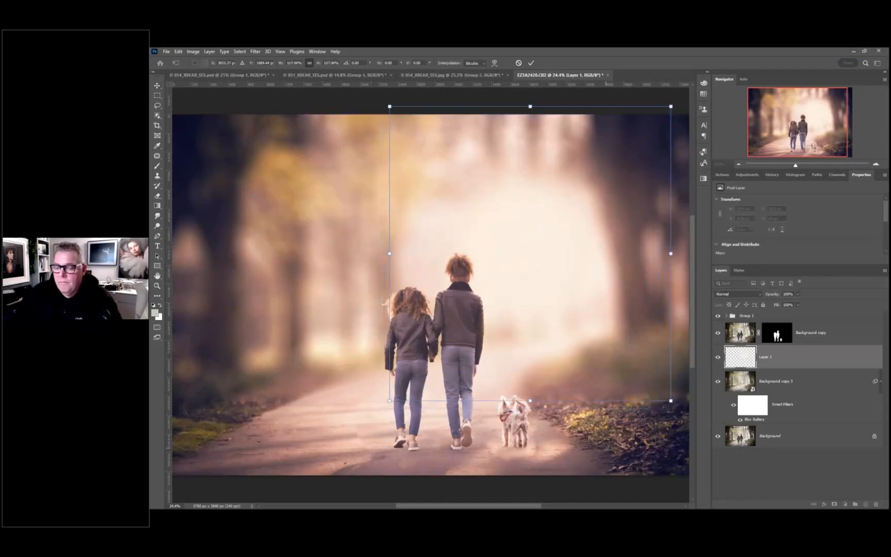
key(Return)
scroll(628, 353, down, 2)
scroll(628, 352, up, 3)
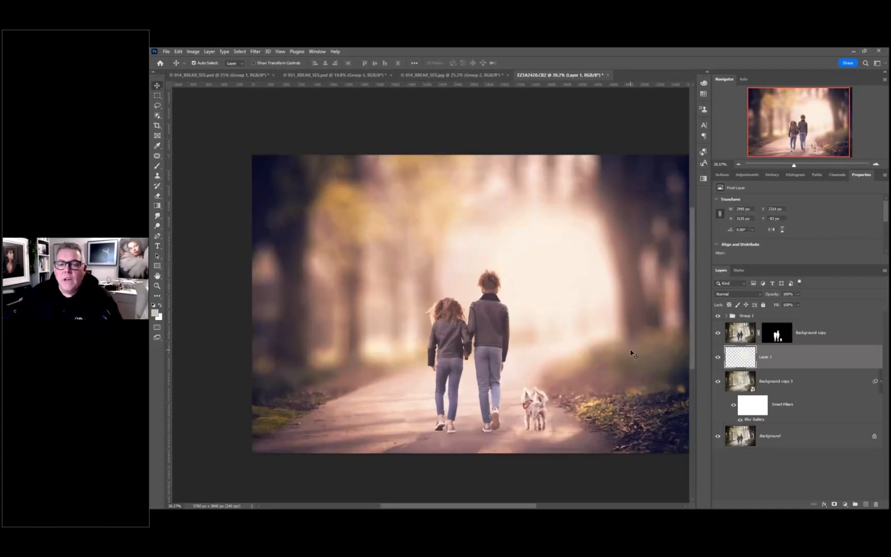
mouse_move(569, 360)
mouse_down()
mouse_move(532, 335)
mouse_move(562, 346)
mouse_up()
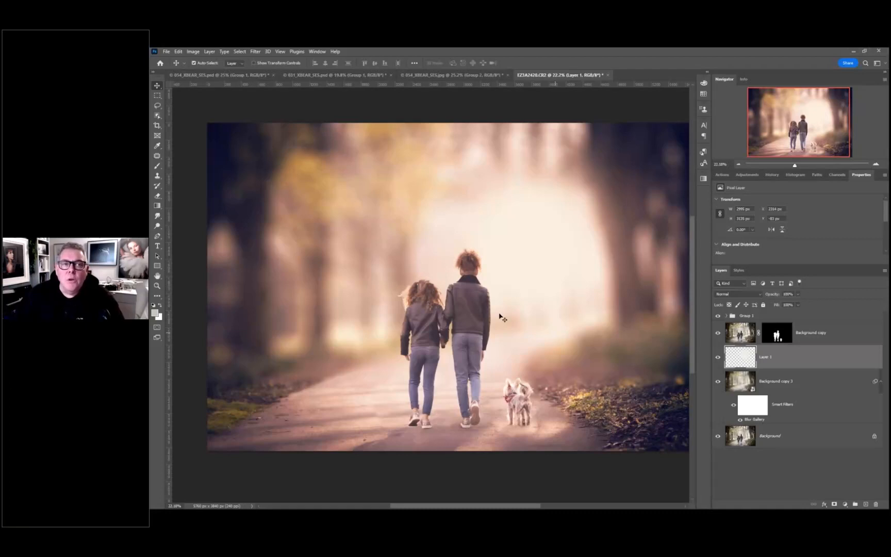
- Hide Group 1 in 031_XBEAR_SES.psd and group the layers from Layer 2 down to Layer 1
click(194, 75)
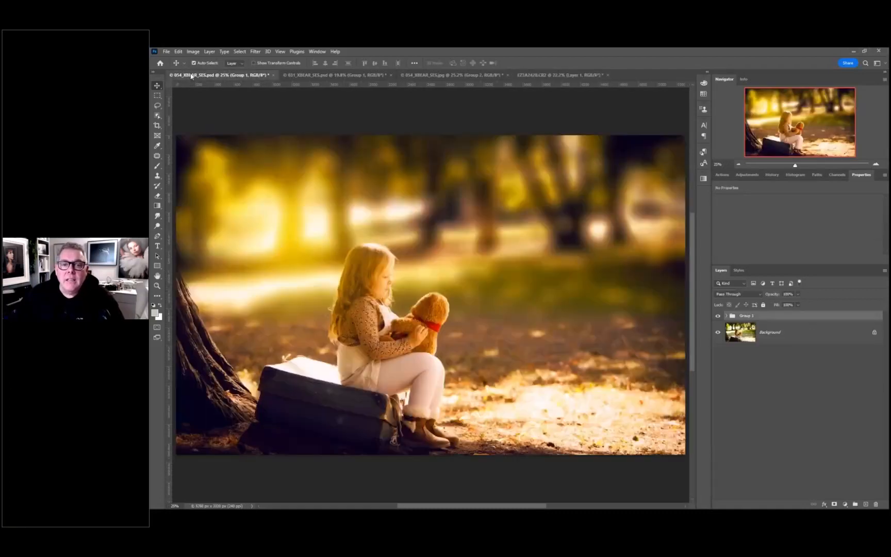
click(346, 76)
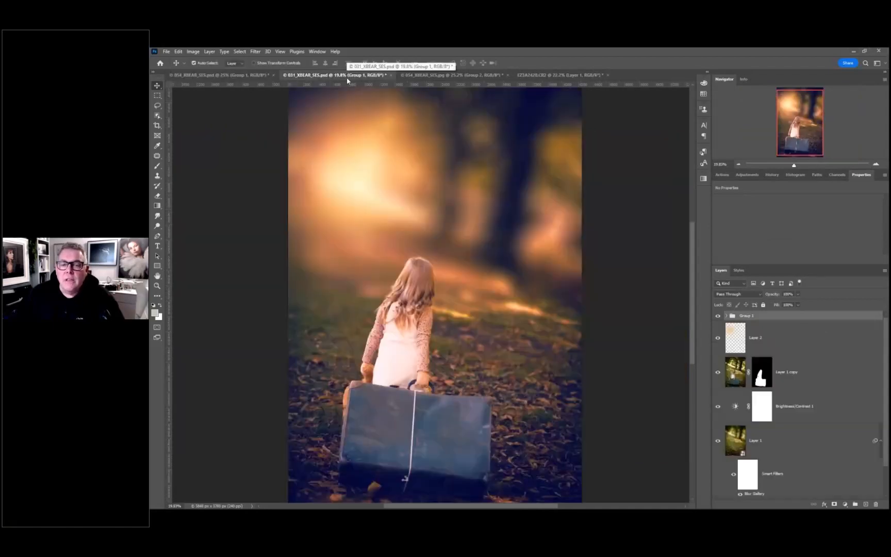
click(718, 315)
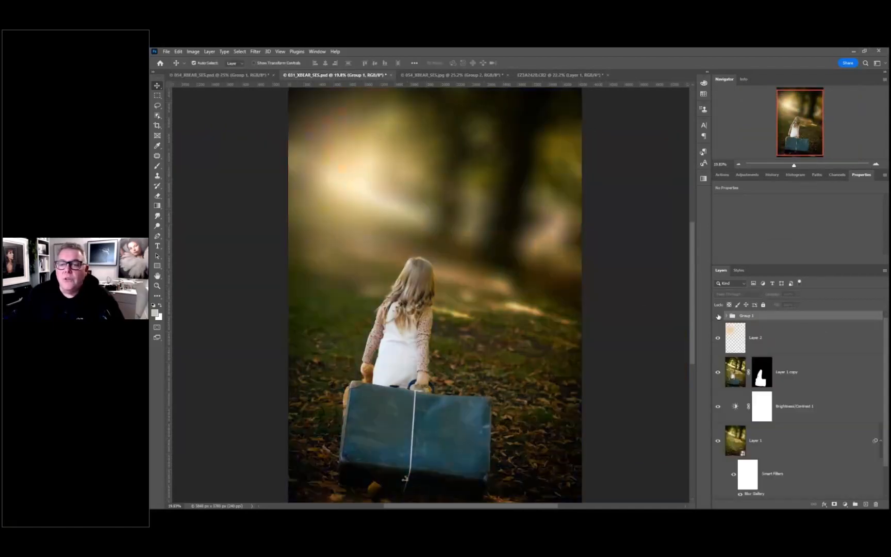
click(794, 339)
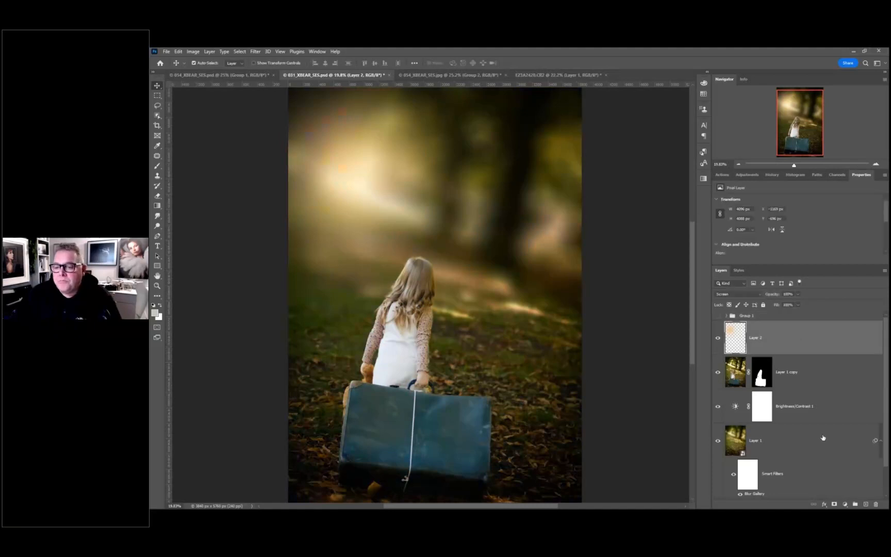
scroll(823, 437, down, 1)
shift+click(818, 452)
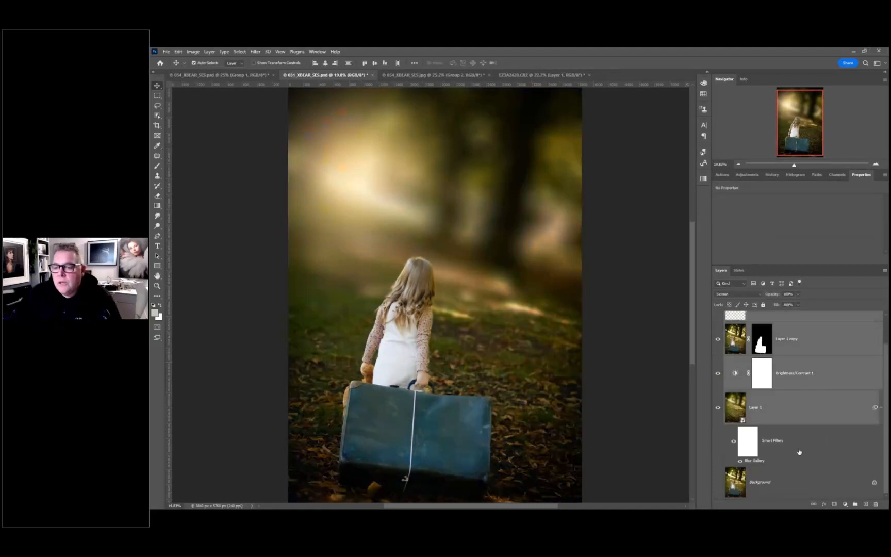
click(856, 505)
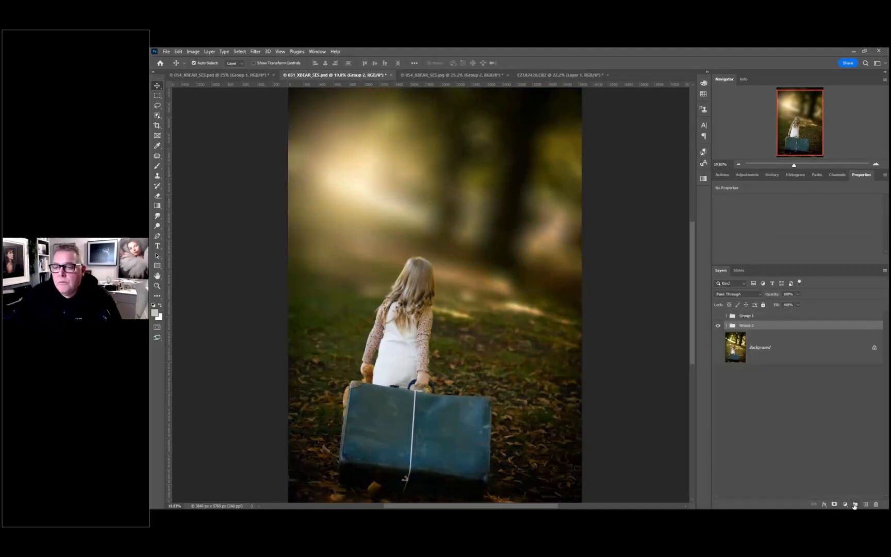
- Compare the original Background, Group 2 and the added Group 1 grading by toggling their visibility, leaving both groups shown
click(718, 316)
click(717, 315)
click(717, 325)
click(718, 316)
click(718, 347)
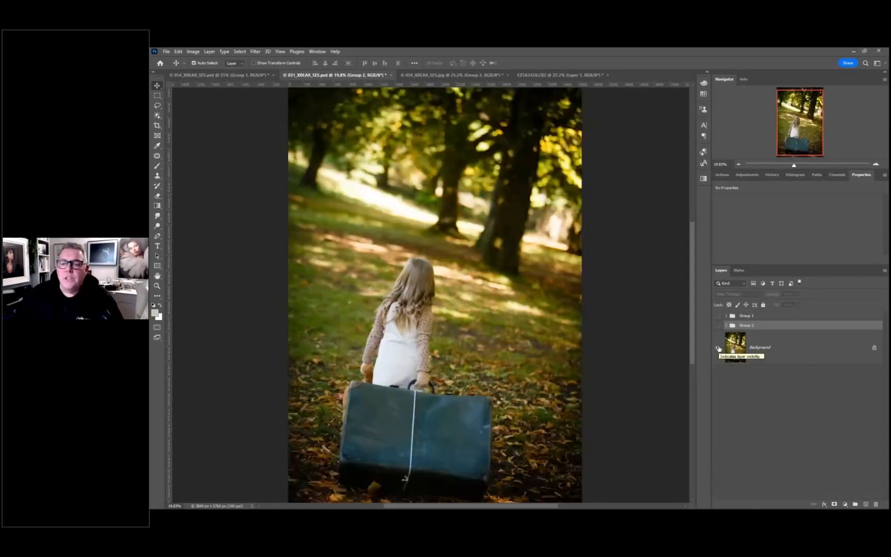
click(719, 325)
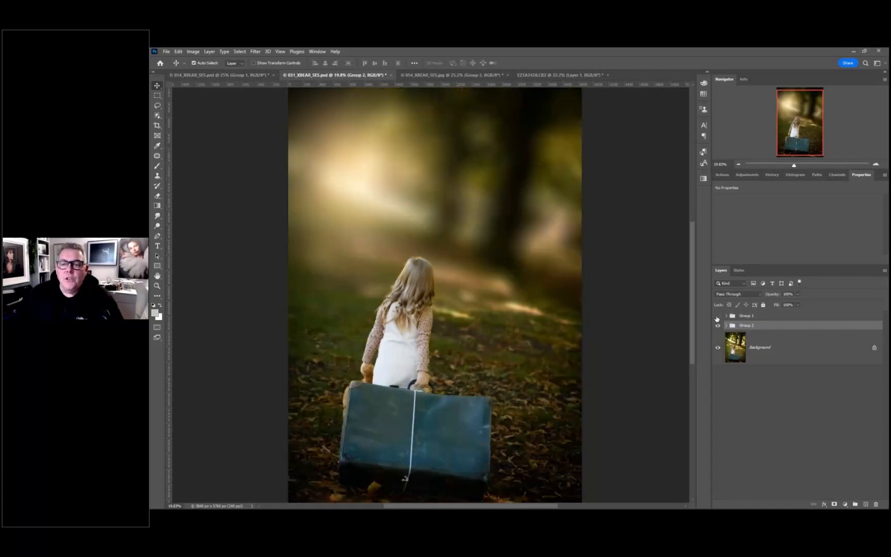
click(718, 316)
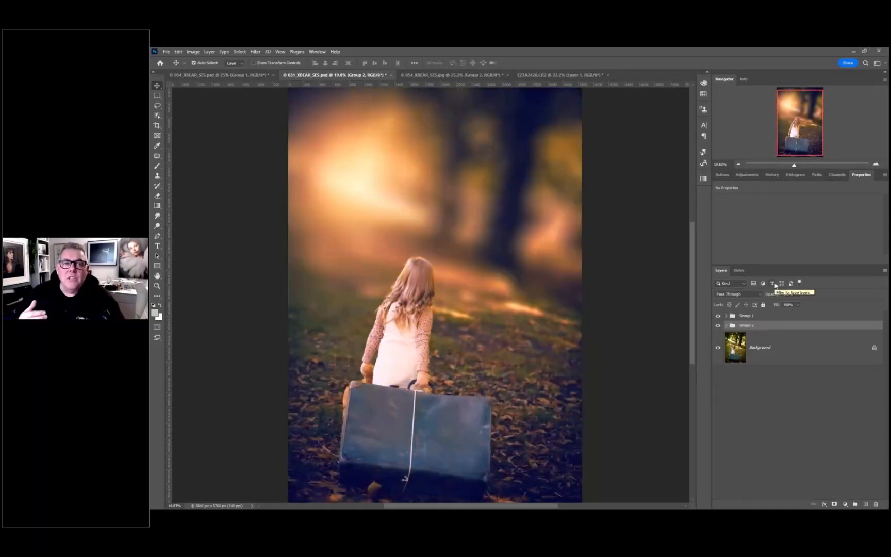
- In the walkers document, add Vibrance and Brightness/Contrast adjustment layers above the blurred background copy, and set the brightness to about -69
click(560, 76)
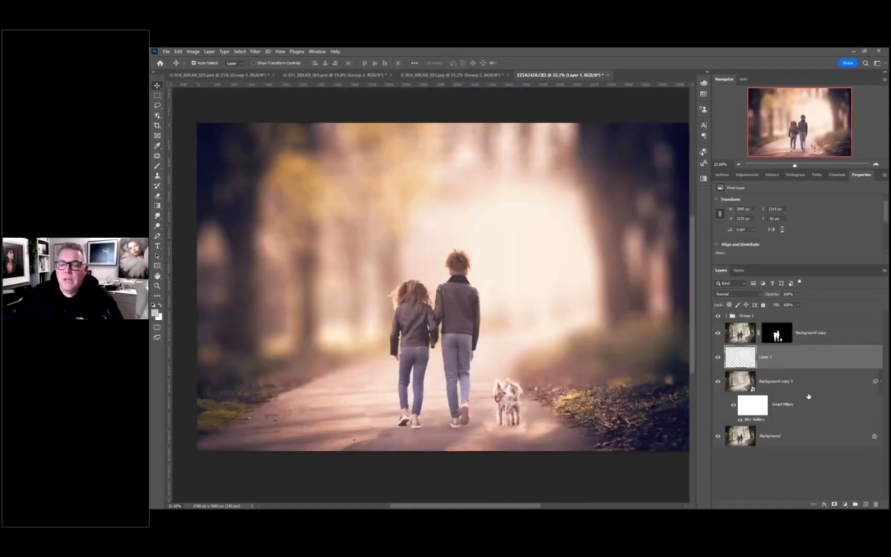
click(811, 387)
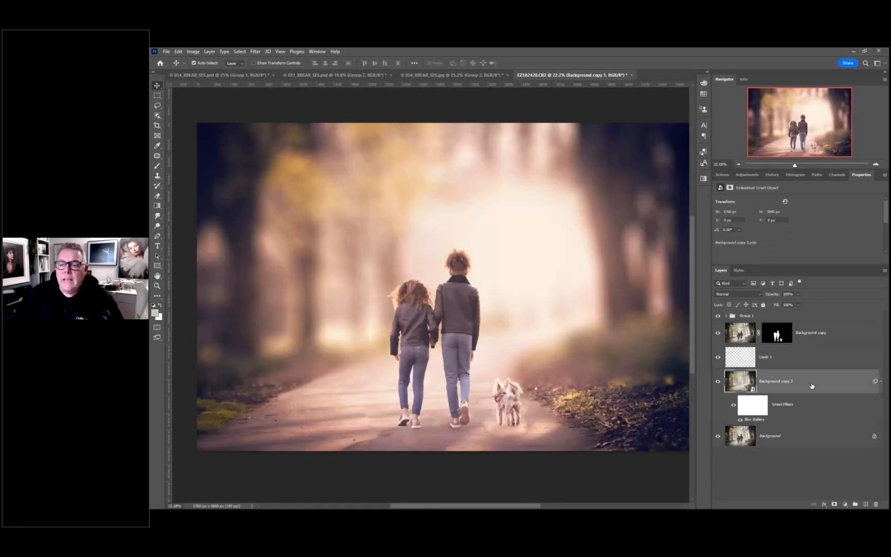
click(844, 505)
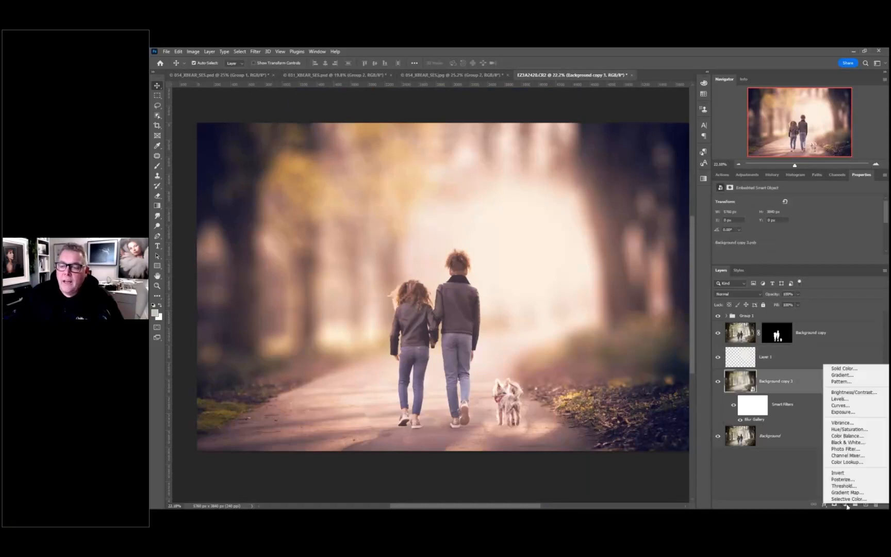
click(876, 427)
click(843, 505)
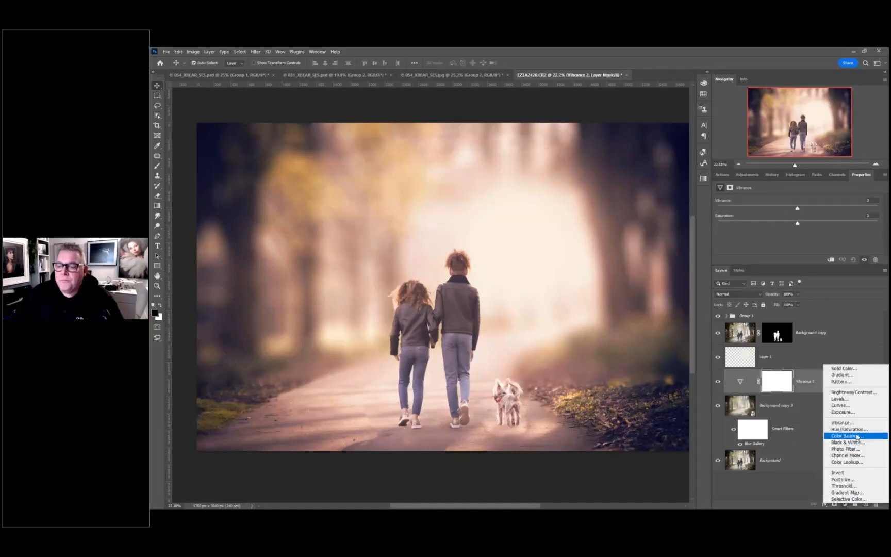
click(853, 393)
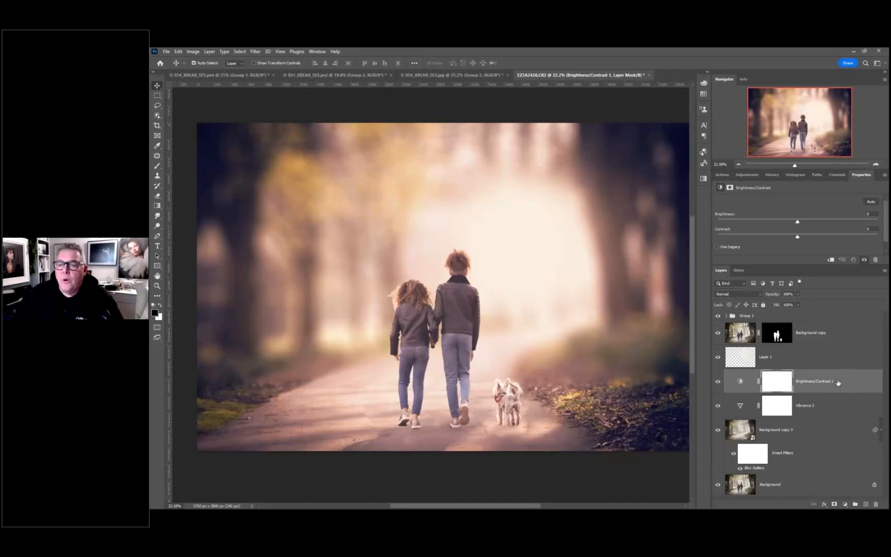
drag(796, 222, 761, 223)
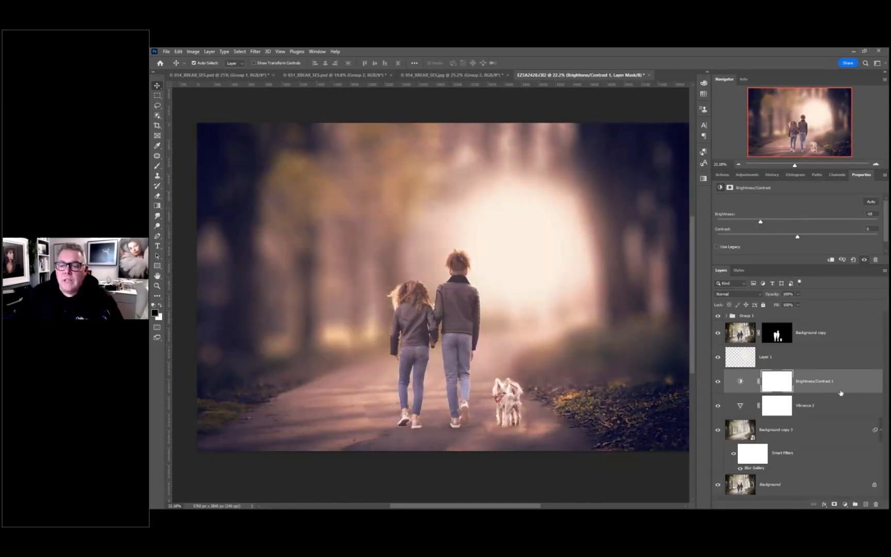
- Move the Brightness/Contrast layer beneath the Vibrance 2 layer and compare the image with that adjustment hidden and shown
drag(838, 385, 833, 424)
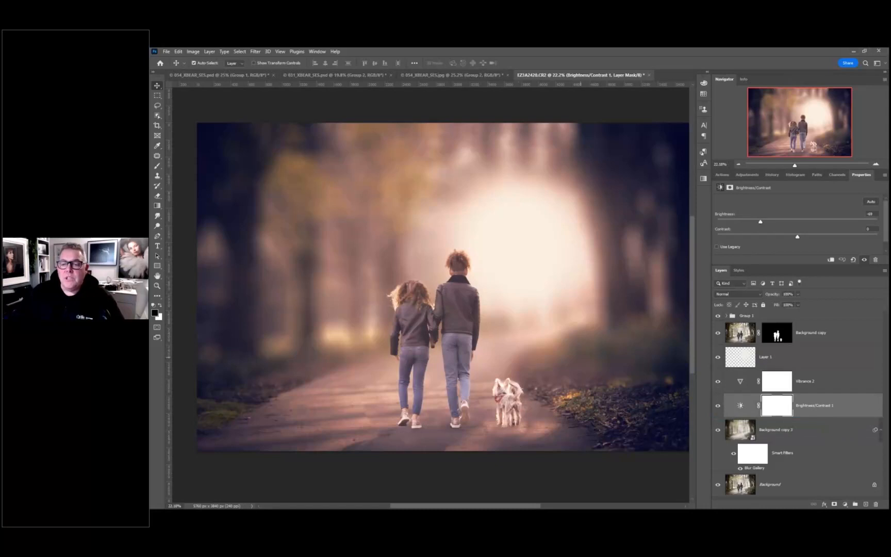
click(718, 406)
click(718, 406)
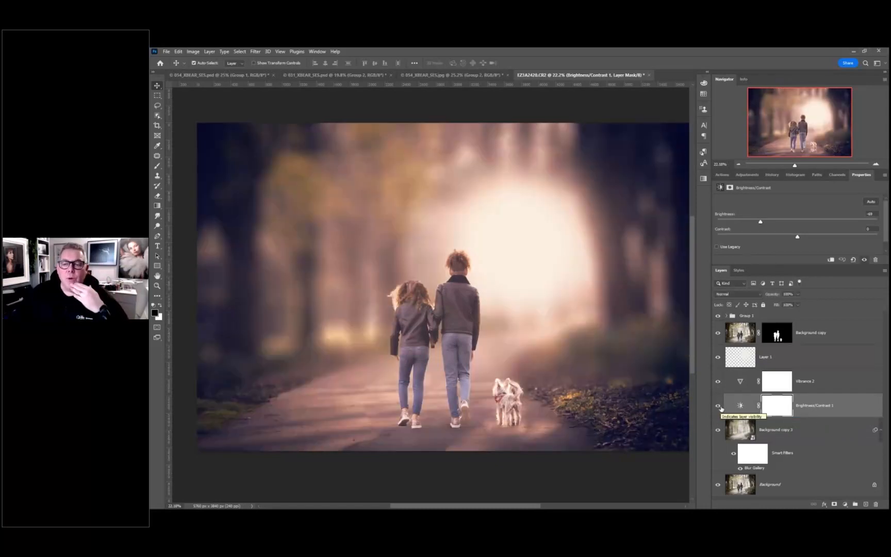
- Try the Brightness/Contrast layer above the masked Background copy layer and move it back down beside the Vibrance 2 layer
drag(823, 405, 821, 328)
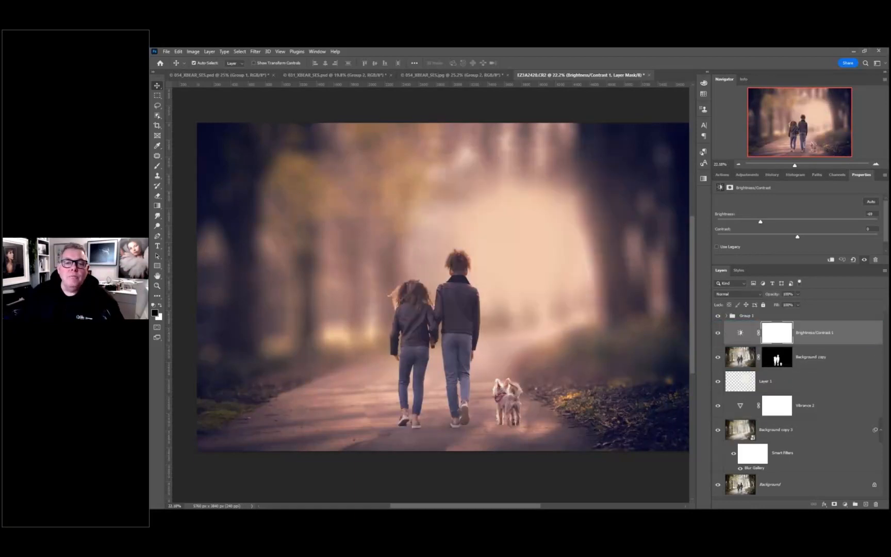
drag(817, 343, 810, 413)
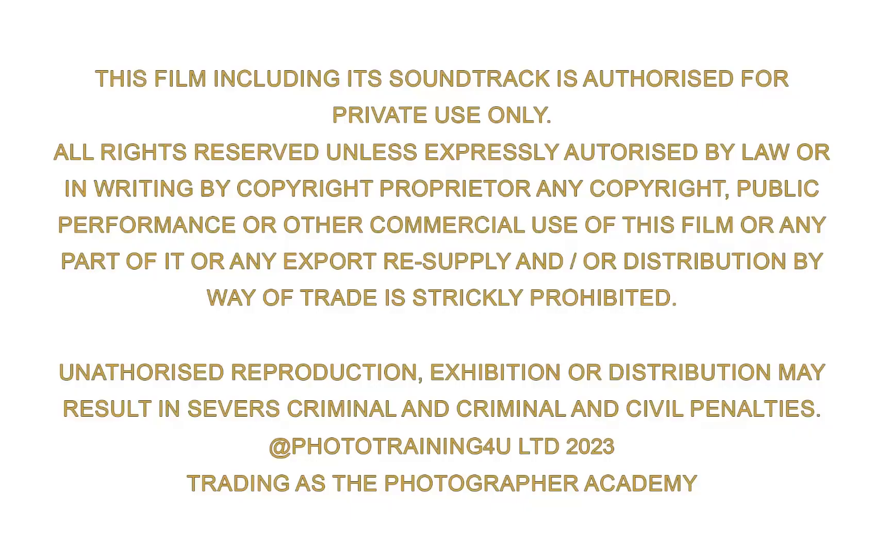